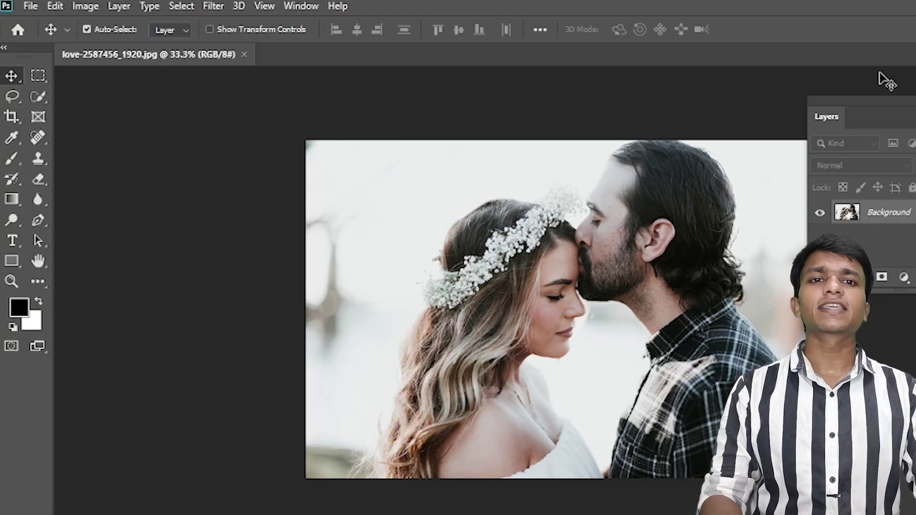
Move the Layers panel aside so the couple photo is fully visible.
{"action": "left_click_drag", "start_coordinate": [906, 102], "coordinate": [915, 79]}
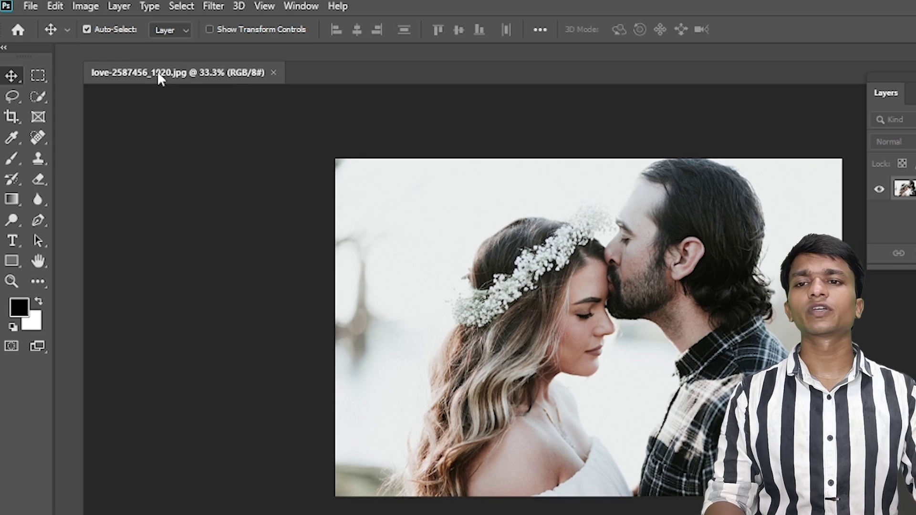
Float and enlarge the photo window, then draw a red rectangle over the couple's faces.
{"action": "left_click_drag", "start_coordinate": [123, 55], "coordinate": [164, 76]}
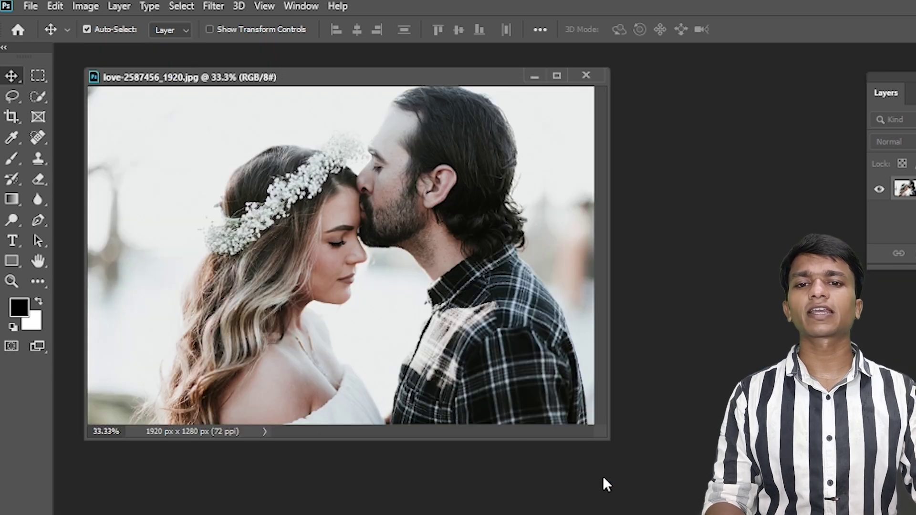
{"action": "left_click_drag", "start_coordinate": [602, 439], "coordinate": [615, 473]}
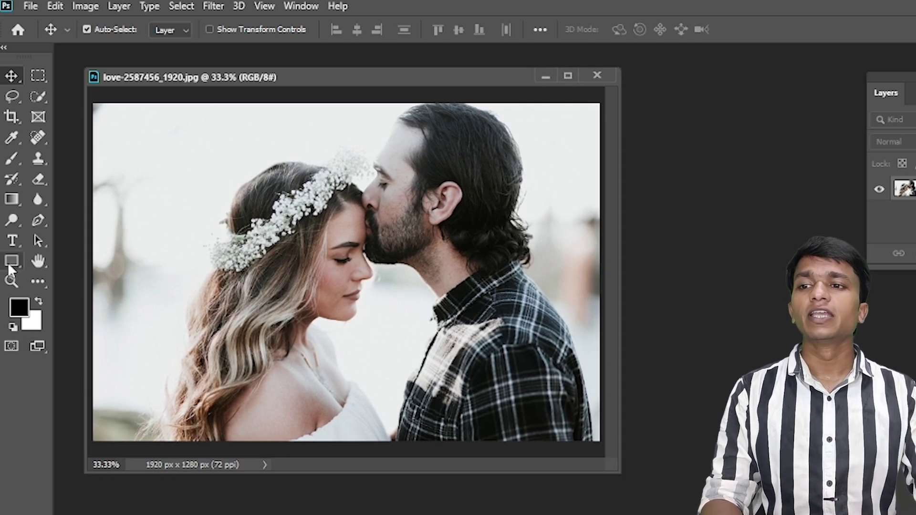
{"action": "left_click", "coordinate": [11, 263]}
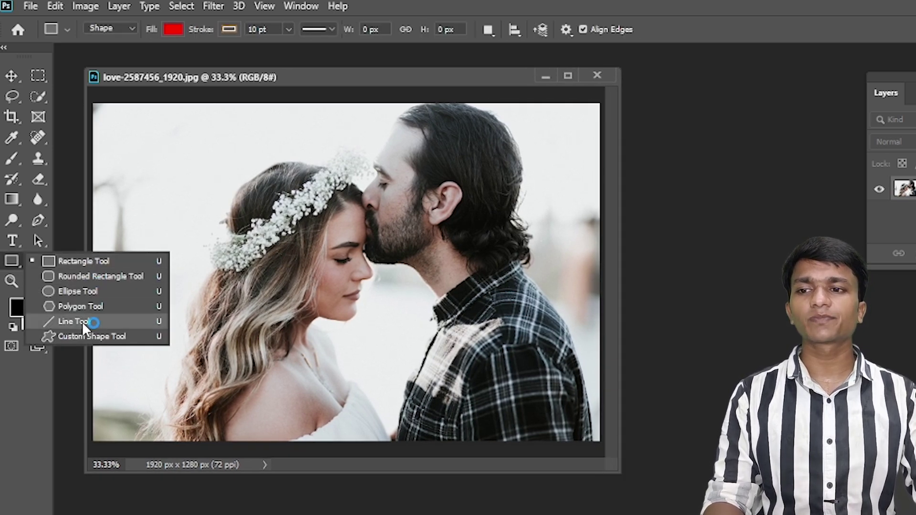
{"action": "left_click", "coordinate": [73, 260]}
{"action": "mouse_move", "coordinate": [185, 153]}
{"action": "left_mouse_down"}
{"action": "mouse_move", "coordinate": [445, 381]}
{"action": "mouse_move", "coordinate": [505, 350]}
{"action": "left_mouse_up"}
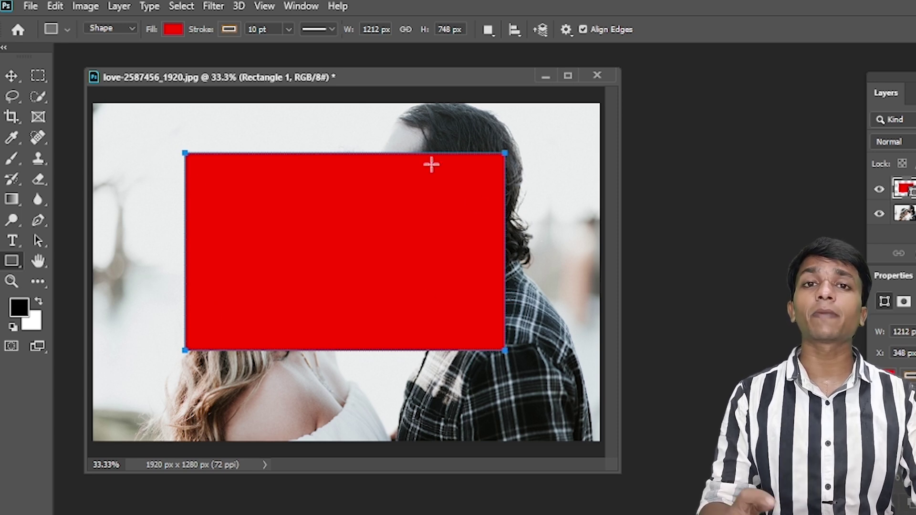
Switch the shape tool mode to Path and delete the Rectangle 1 layer.
{"action": "left_click", "coordinate": [129, 29]}
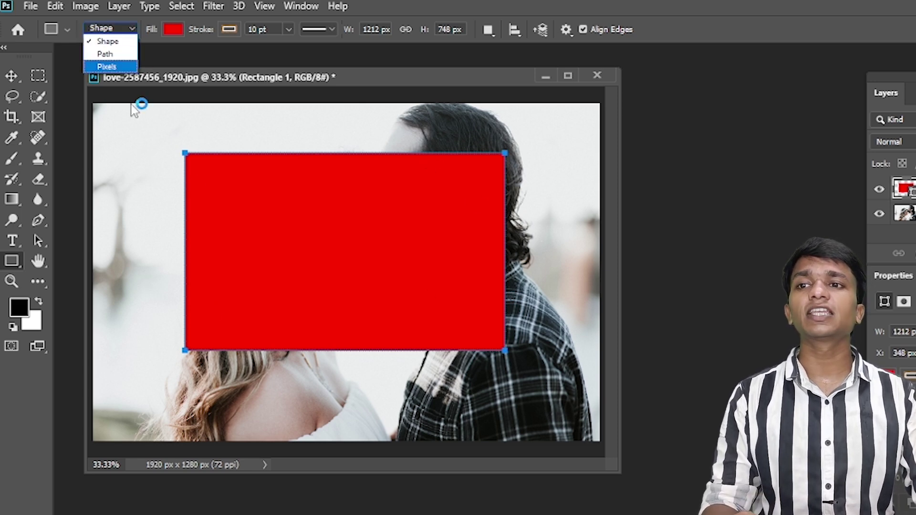
{"action": "left_click", "coordinate": [107, 55]}
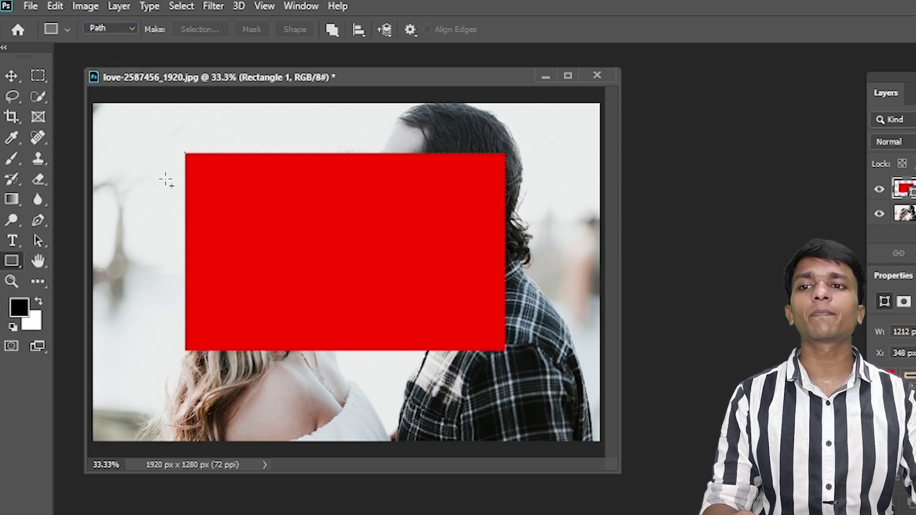
{"action": "left_click", "coordinate": [11, 76]}
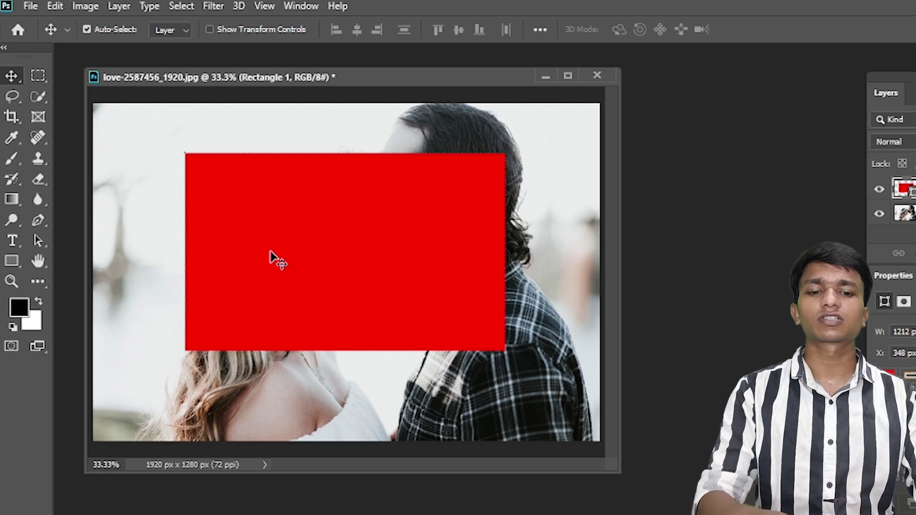
{"action": "key", "text": "Delete"}
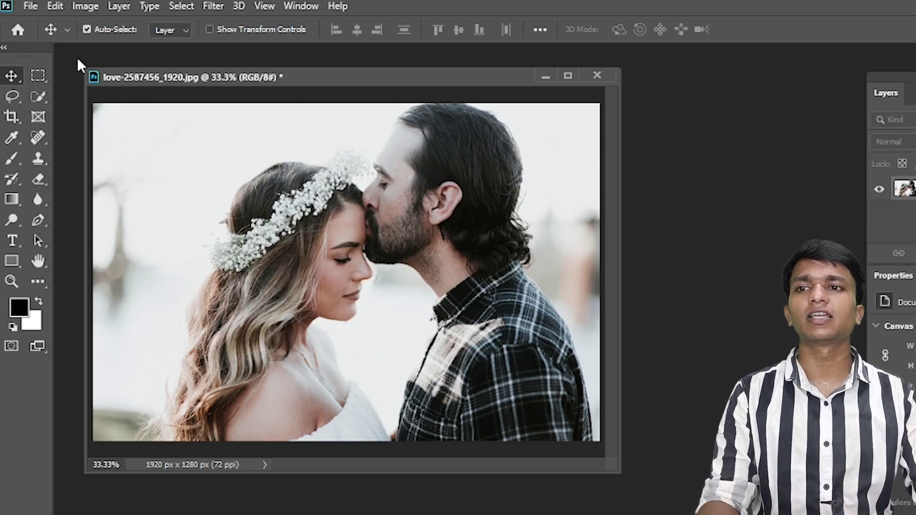
{"action": "left_click", "coordinate": [21, 258]}
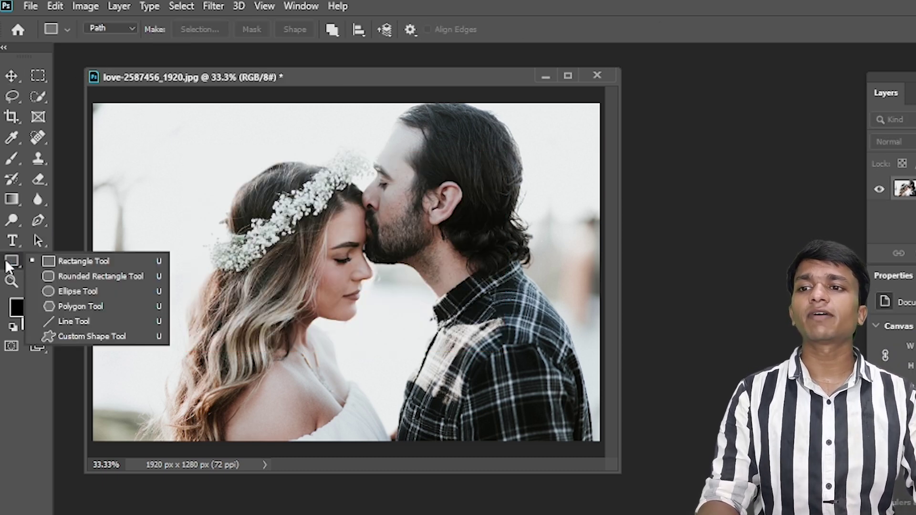
{"action": "left_click", "coordinate": [59, 261]}
{"action": "left_click_drag", "start_coordinate": [212, 134], "coordinate": [478, 299]}
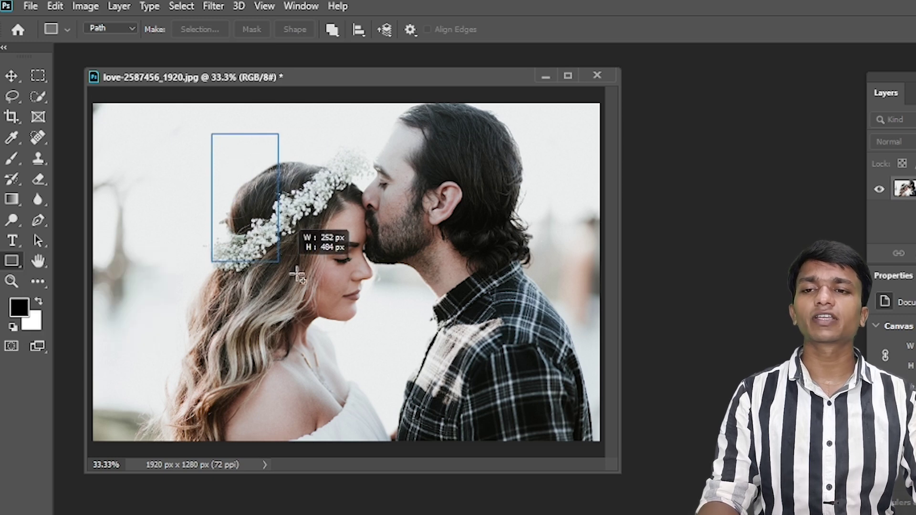
{"action": "left_click_drag", "start_coordinate": [303, 197], "coordinate": [271, 249]}
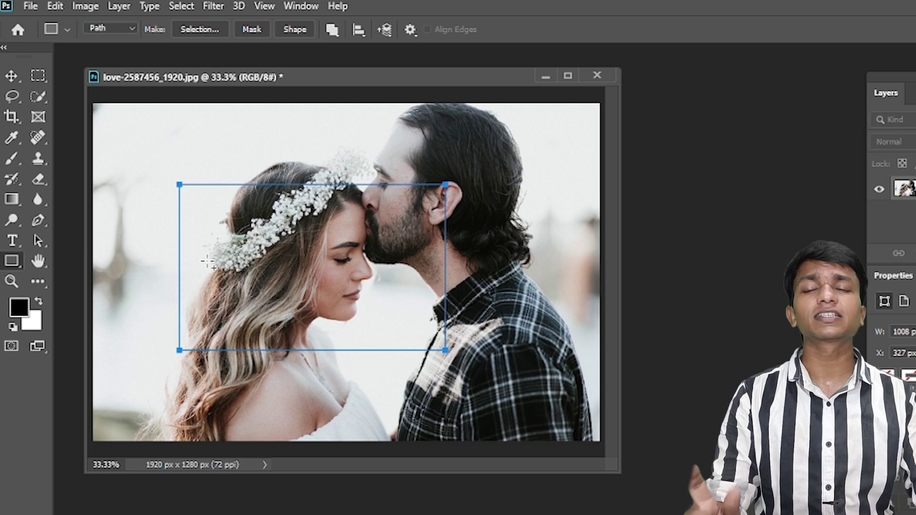
{"action": "key", "text": "ctrl+Return"}
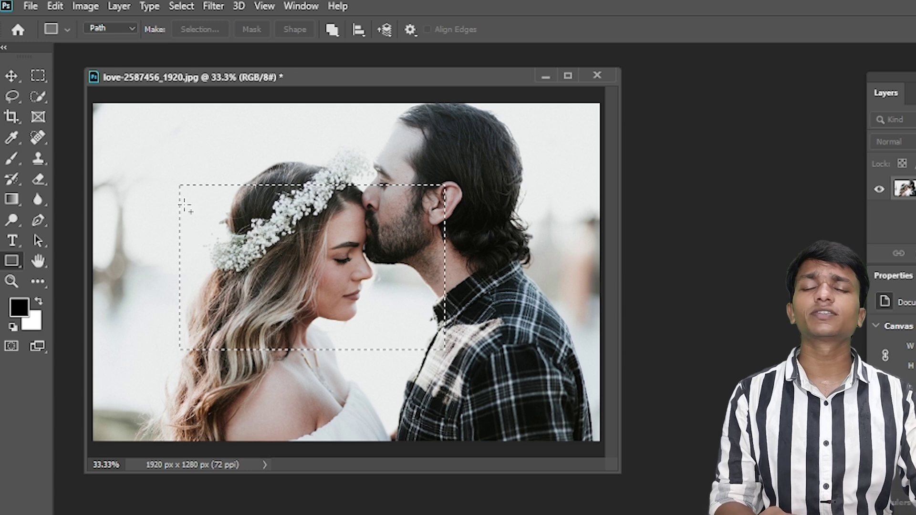
{"action": "left_click", "coordinate": [36, 74]}
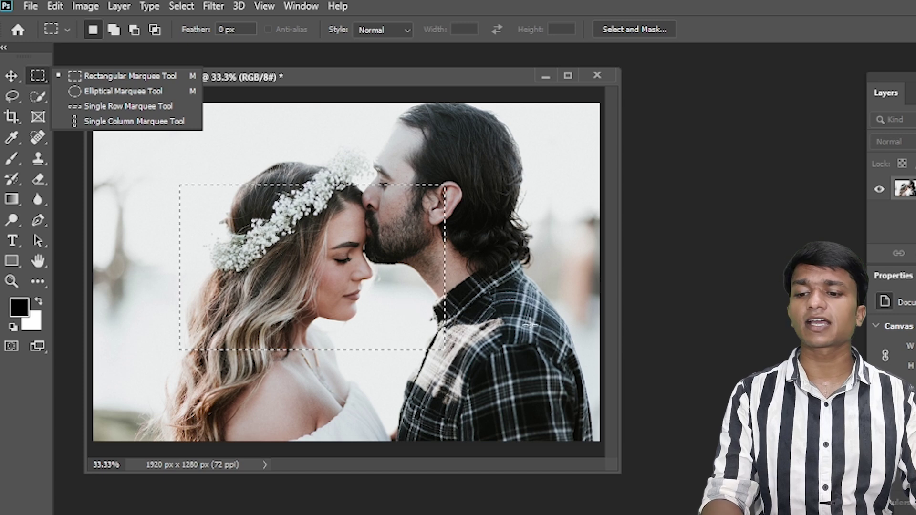
{"action": "left_click", "coordinate": [359, 187]}
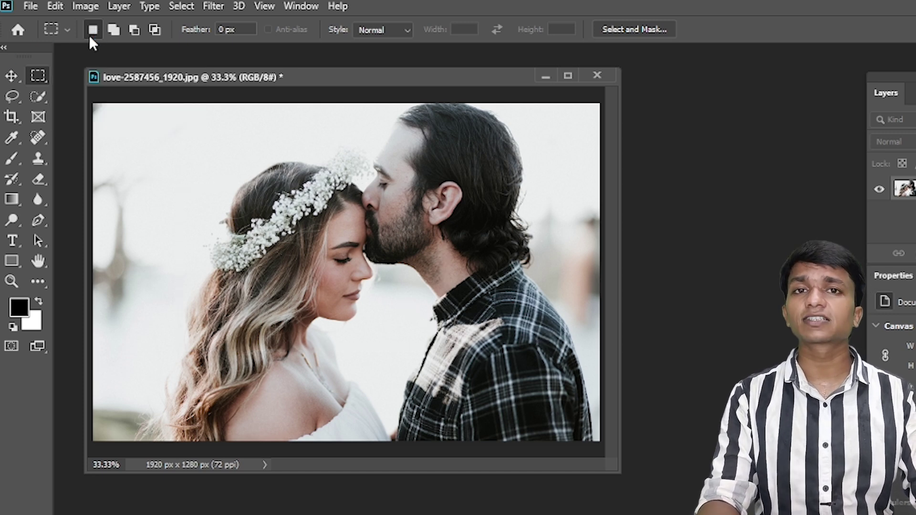
Switch to the Custom Shape Tool with the heart shape and view its shape library.
{"action": "left_click", "coordinate": [12, 260]}
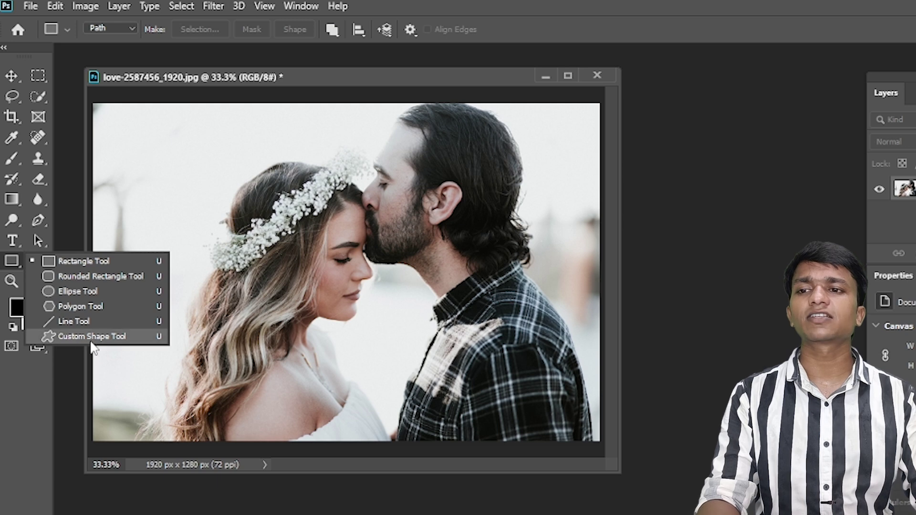
{"action": "left_click", "coordinate": [83, 267]}
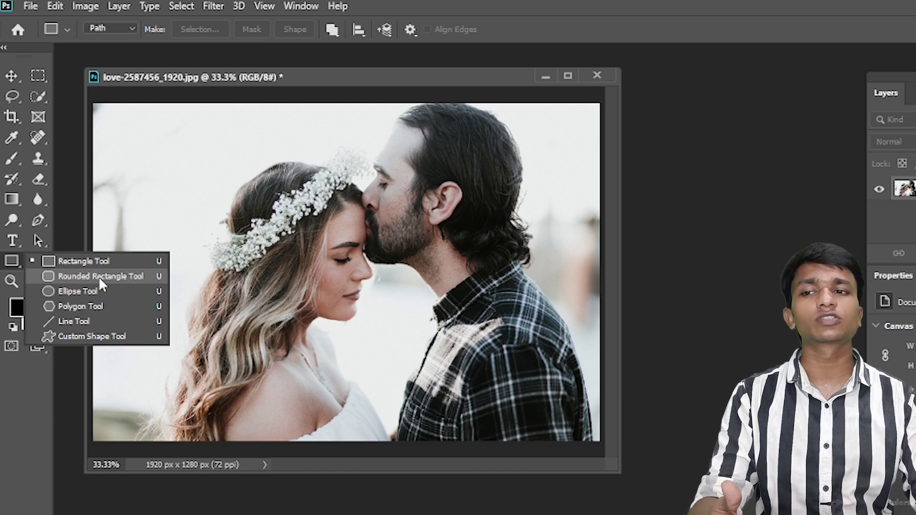
{"action": "left_click", "coordinate": [100, 292]}
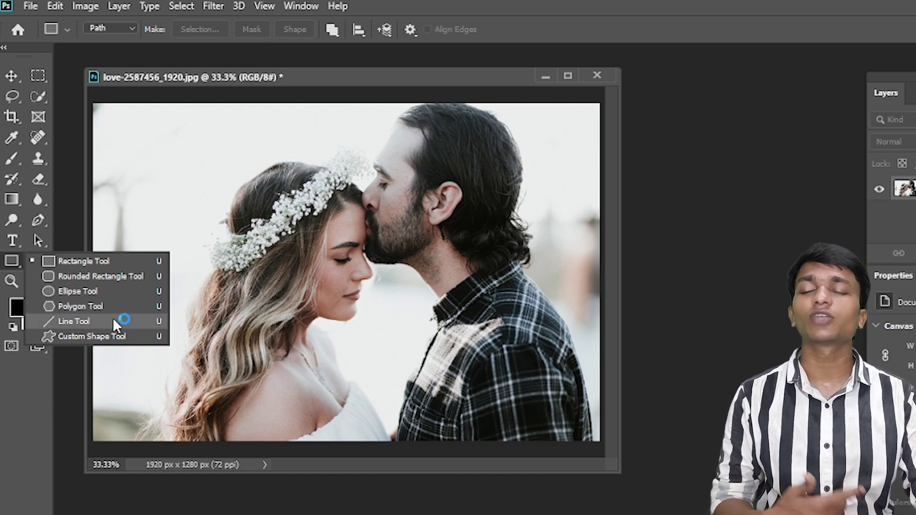
{"action": "left_click", "coordinate": [117, 318]}
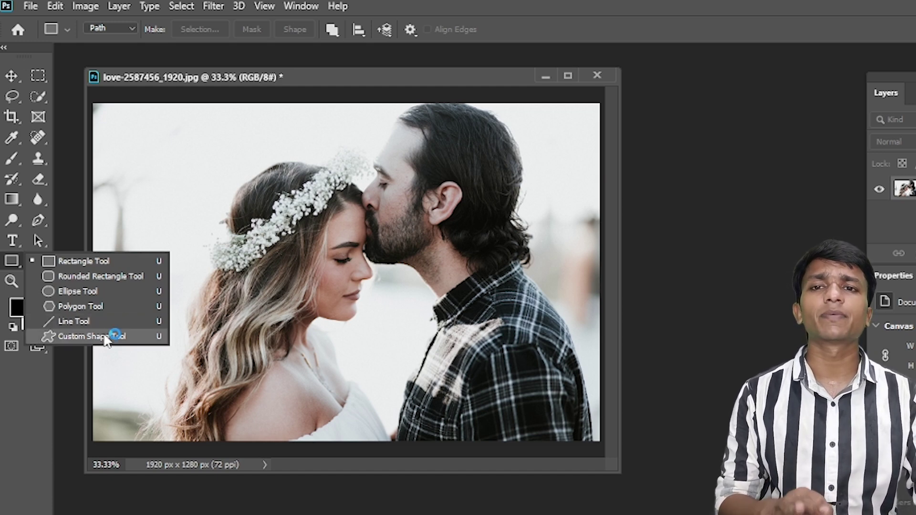
{"action": "left_click", "coordinate": [105, 335]}
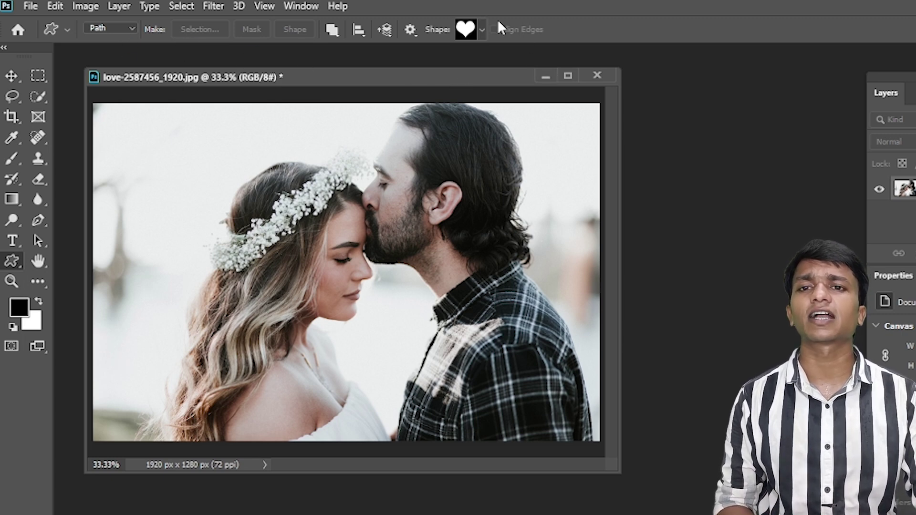
{"action": "left_click", "coordinate": [482, 30]}
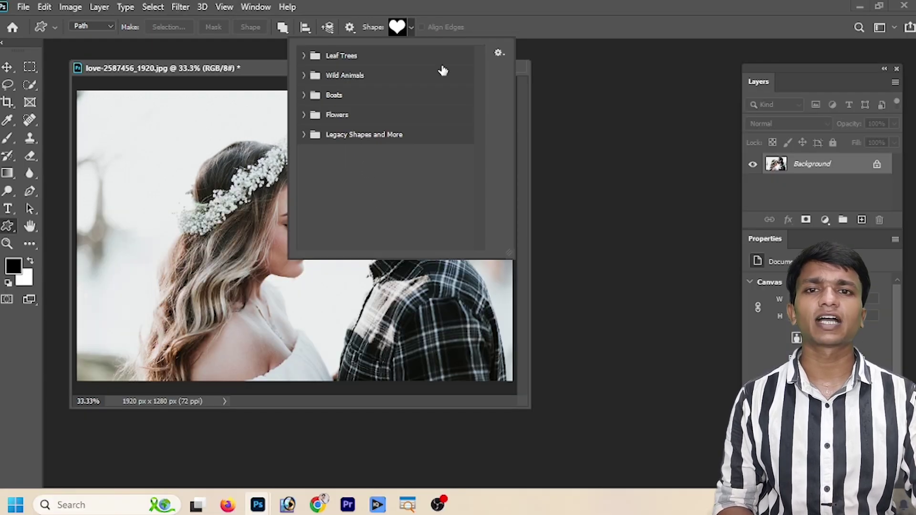
Delete the Legacy Shapes and More group in the Shapes panel, then close the panel.
{"action": "left_click", "coordinate": [255, 7]}
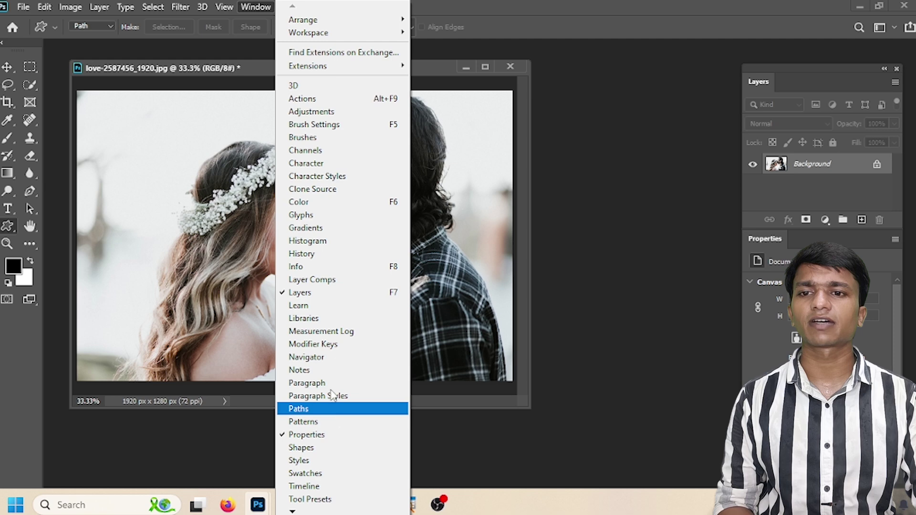
{"action": "left_click", "coordinate": [332, 293]}
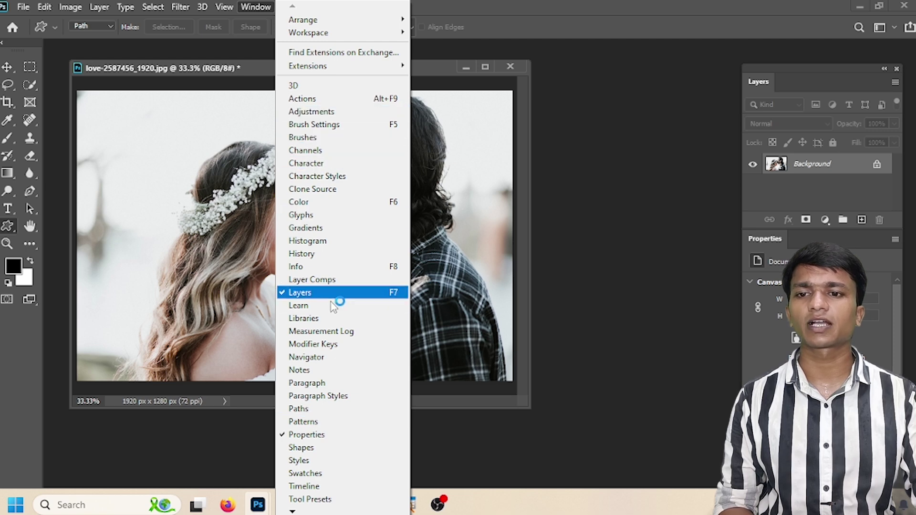
{"action": "left_click", "coordinate": [334, 447]}
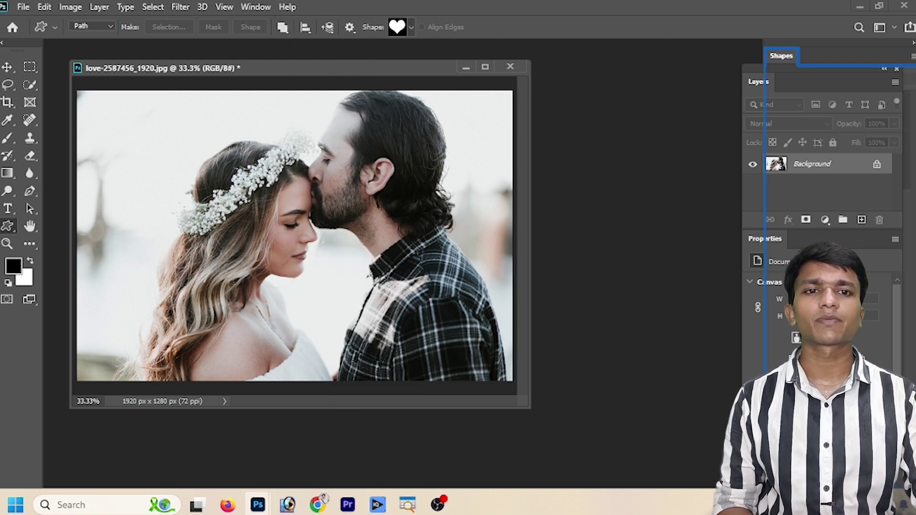
{"action": "left_click", "coordinate": [784, 56]}
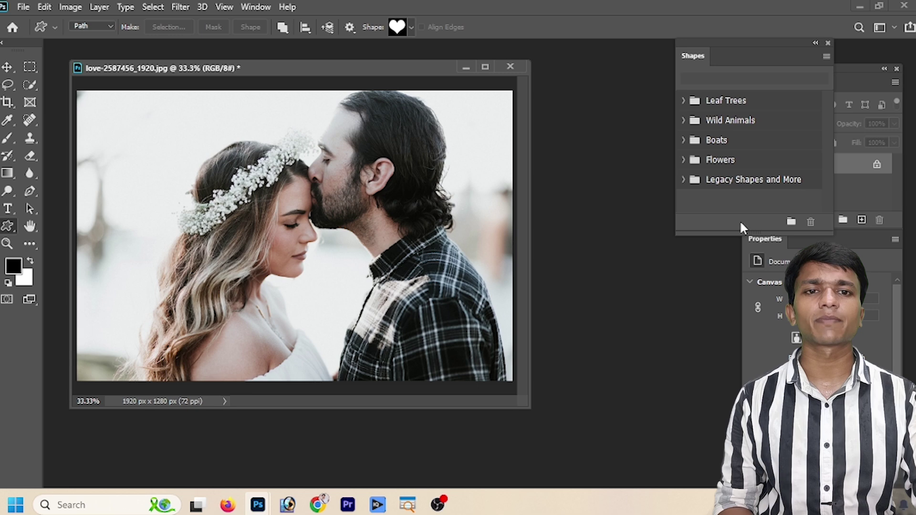
{"action": "left_click", "coordinate": [722, 180]}
{"action": "left_click", "coordinate": [811, 222]}
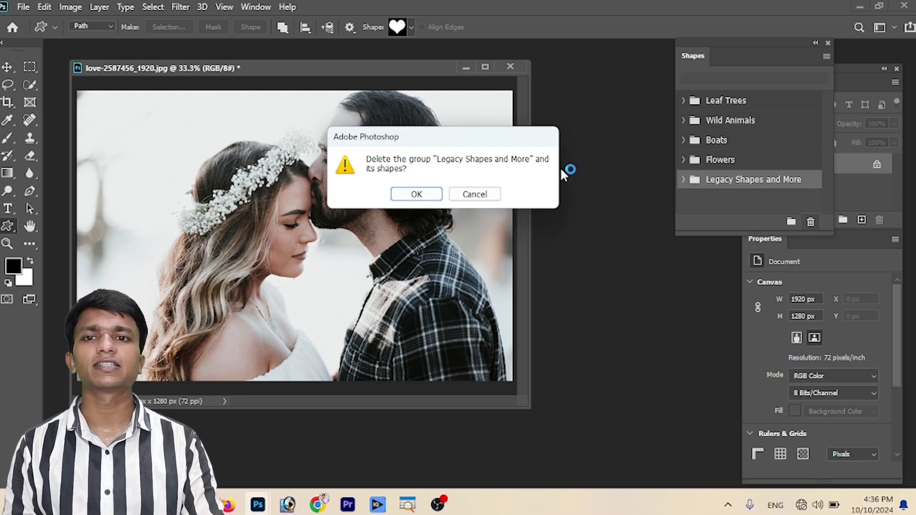
{"action": "left_click", "coordinate": [417, 194]}
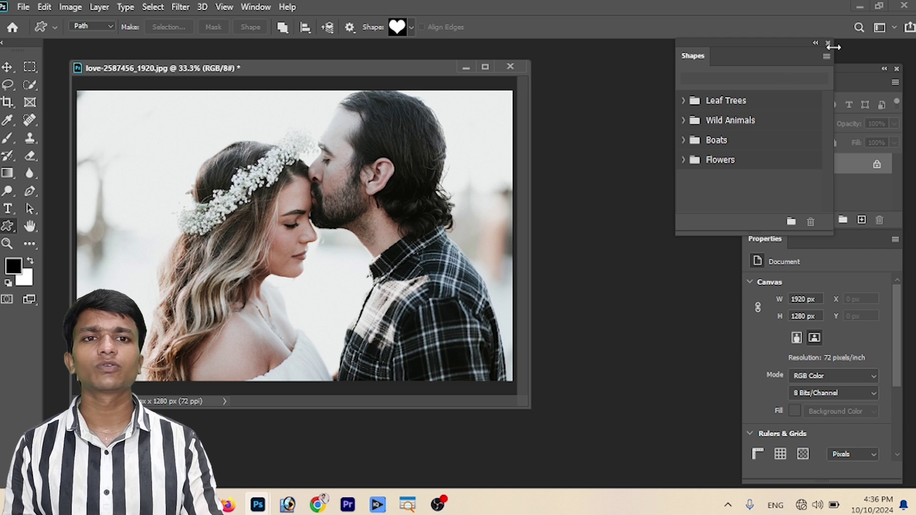
{"action": "left_click", "coordinate": [830, 44]}
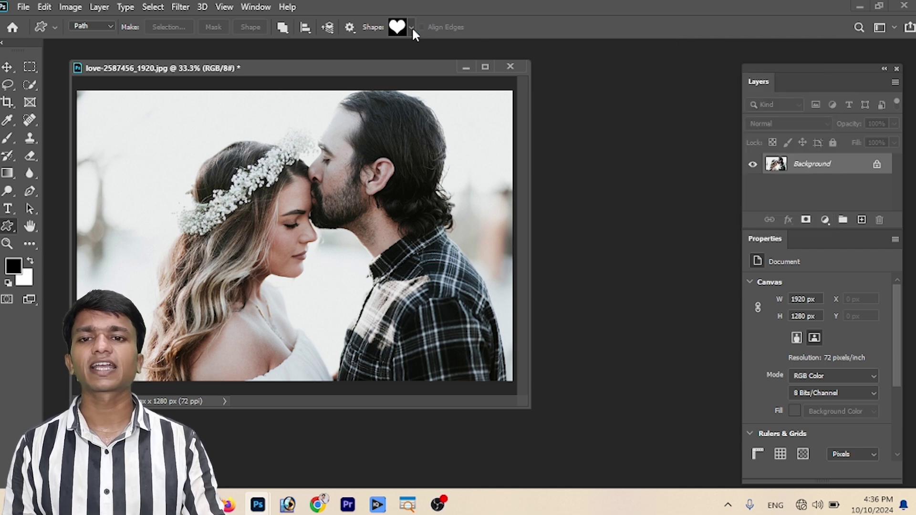
Pick the Full Rig Ship shape from the Boats folder of the custom shape picker.
{"action": "left_click", "coordinate": [411, 27]}
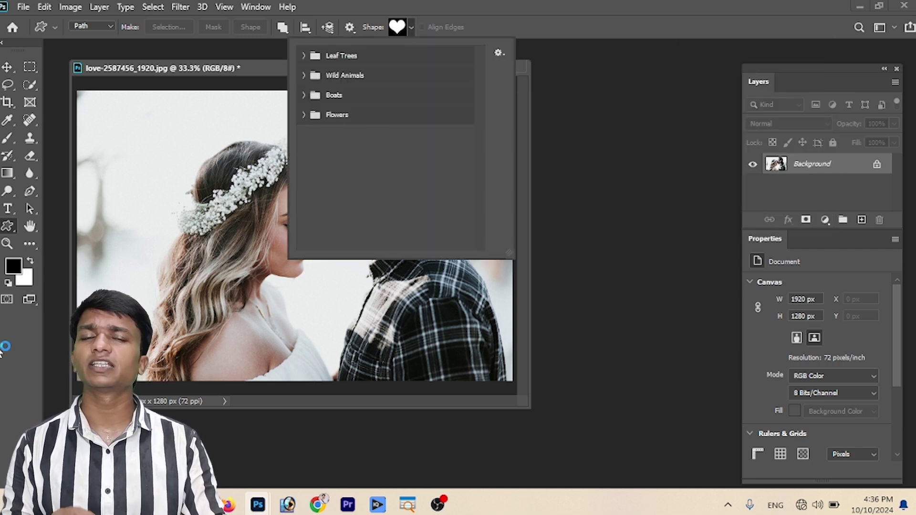
{"action": "right_click", "coordinate": [4, 230]}
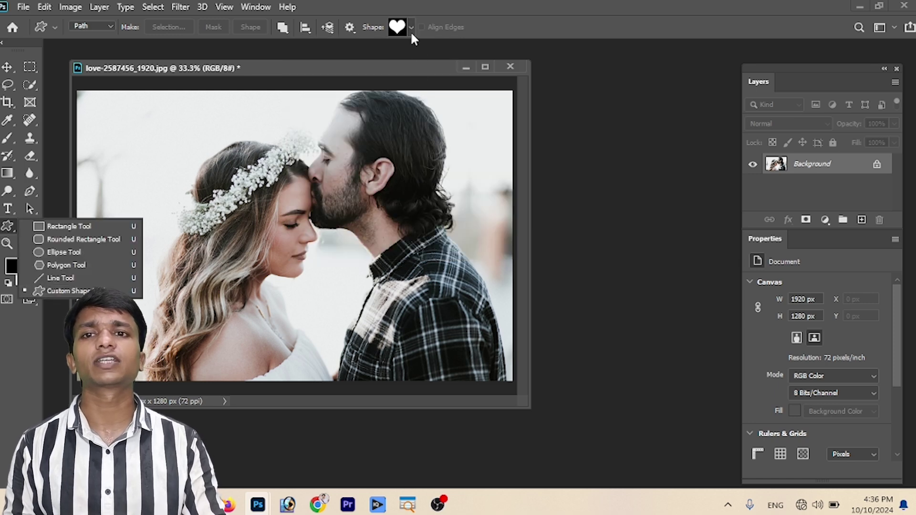
{"action": "left_click", "coordinate": [410, 28]}
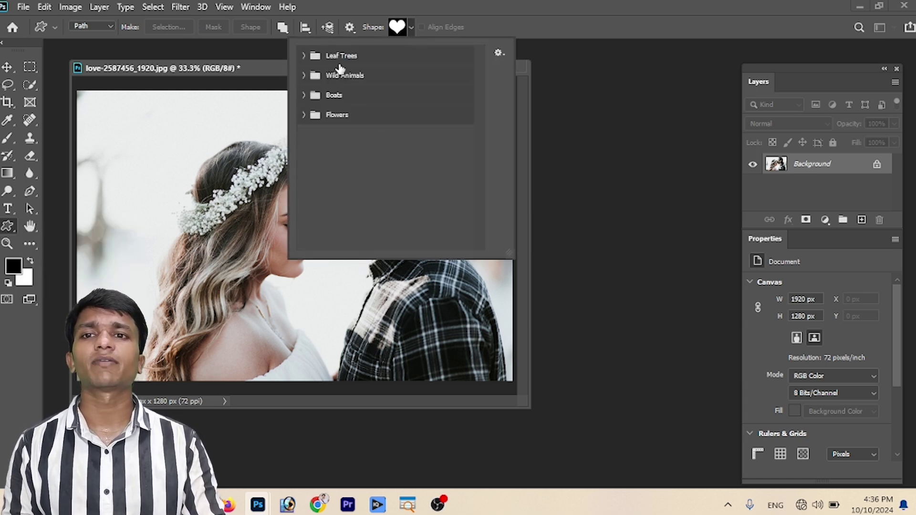
{"action": "left_click", "coordinate": [308, 59]}
{"action": "left_click", "coordinate": [305, 120]}
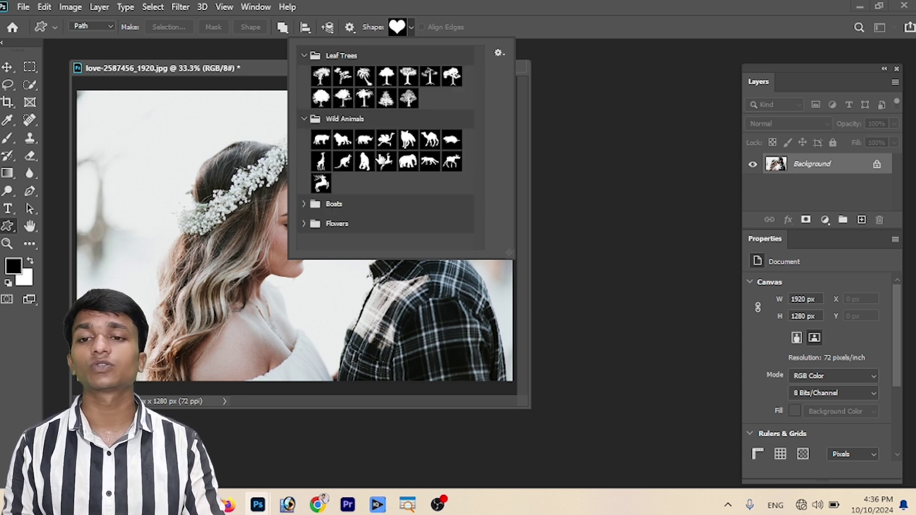
{"action": "left_click", "coordinate": [303, 205]}
{"action": "scroll", "coordinate": [350, 174], "scroll_direction": "down", "scroll_amount": 2}
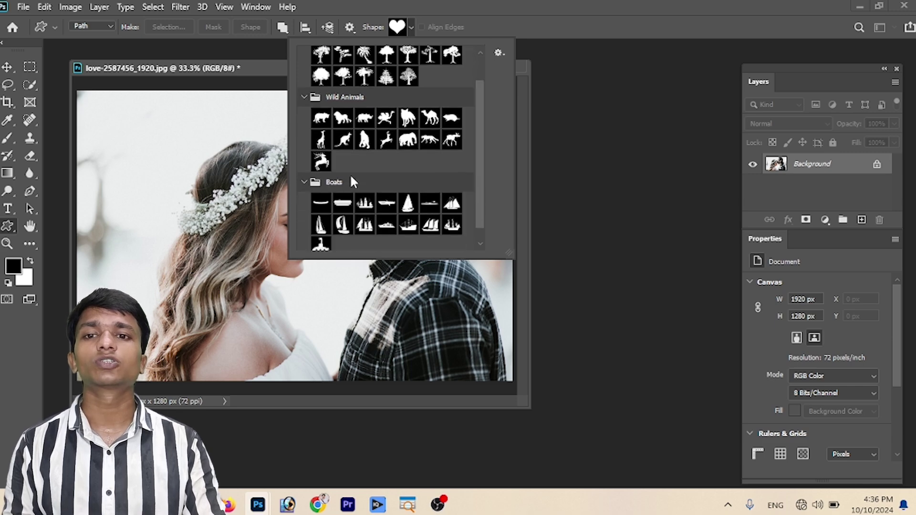
{"action": "double_click", "coordinate": [365, 210]}
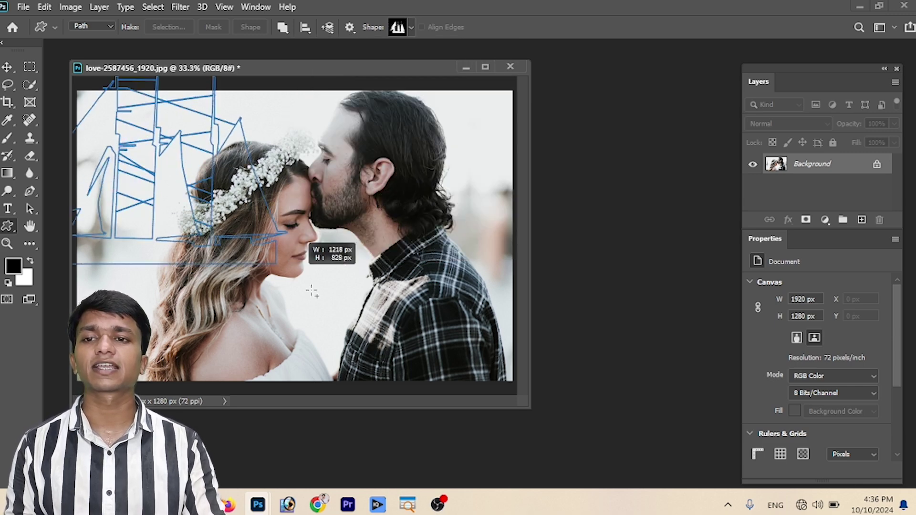
Draw the Full Rig Ship path on the photo and place it at the top-left.
{"action": "left_click_drag", "start_coordinate": [174, 237], "coordinate": [294, 251]}
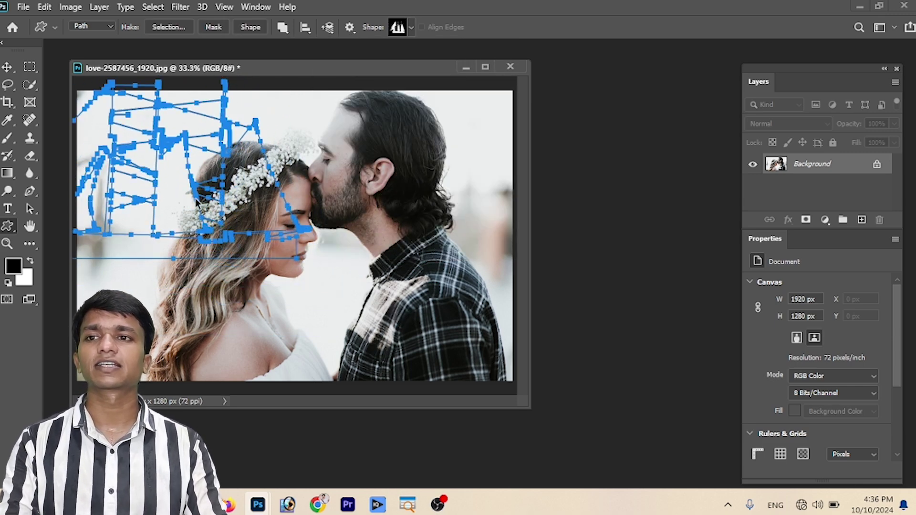
{"action": "left_click_drag", "start_coordinate": [98, 114], "coordinate": [418, 289]}
{"action": "key", "text": "Delete"}
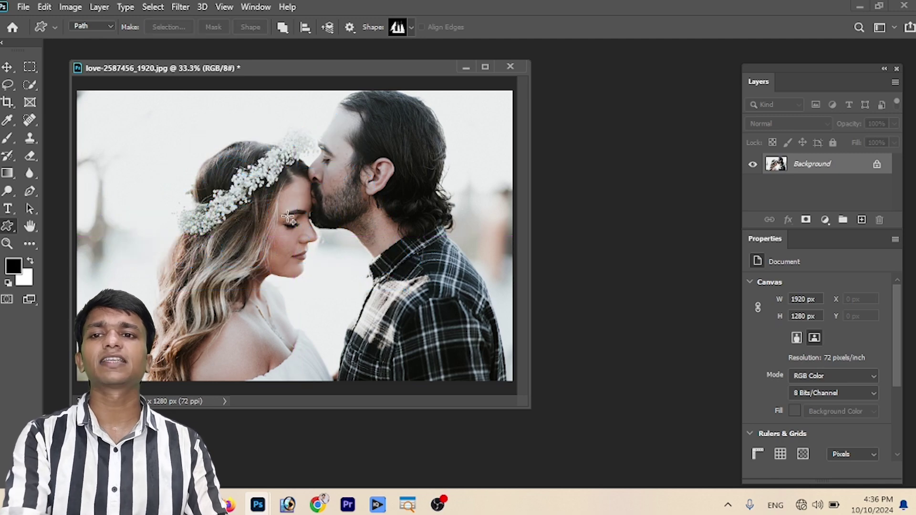
{"action": "mouse_move", "coordinate": [163, 160]}
{"action": "left_mouse_down"}
{"action": "mouse_move", "coordinate": [313, 269]}
{"action": "mouse_move", "coordinate": [305, 226]}
{"action": "left_mouse_up"}
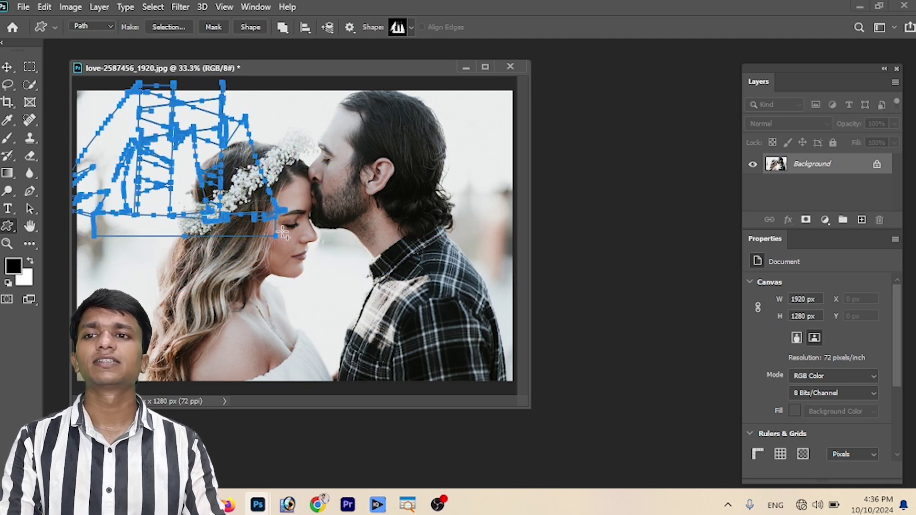
{"action": "left_click_drag", "start_coordinate": [199, 172], "coordinate": [295, 238]}
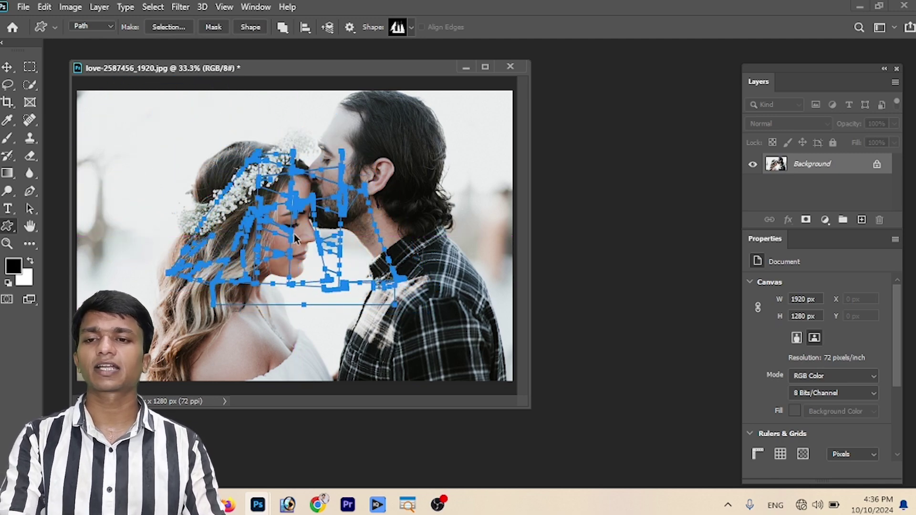
{"action": "left_click_drag", "start_coordinate": [277, 219], "coordinate": [172, 164]}
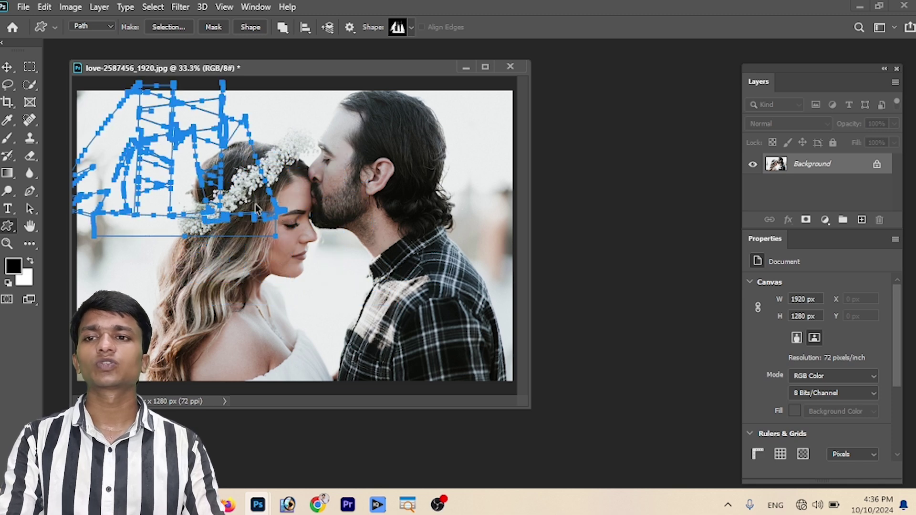
{"action": "key", "text": "ctrl+z"}
{"action": "key", "text": "ctrl+shift+z"}
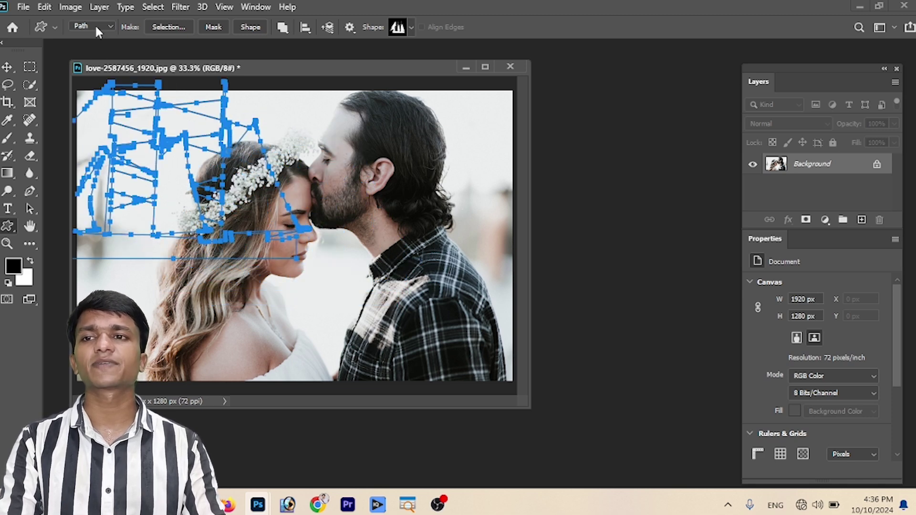
Draw a red Full Rig Ship shape layer in Shape mode, then undo it.
{"action": "left_click", "coordinate": [96, 25]}
{"action": "left_click", "coordinate": [95, 37]}
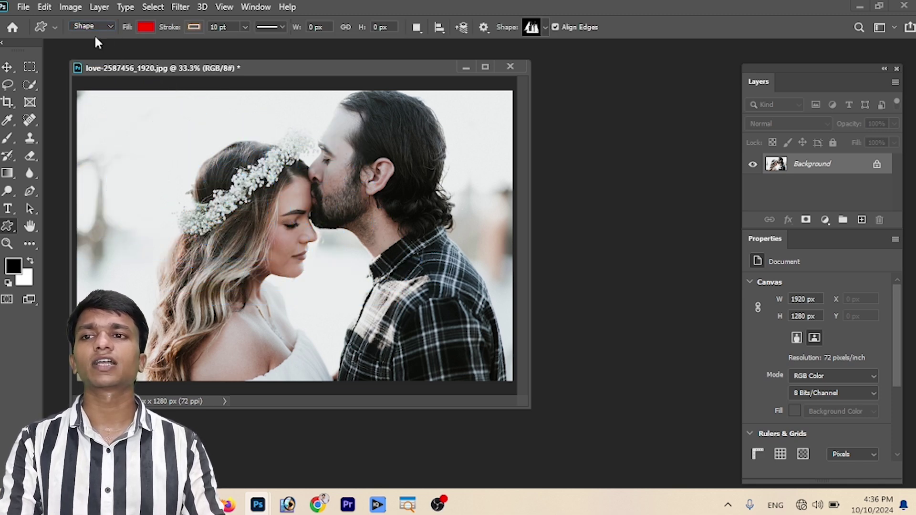
{"action": "left_click_drag", "start_coordinate": [172, 152], "coordinate": [288, 264]}
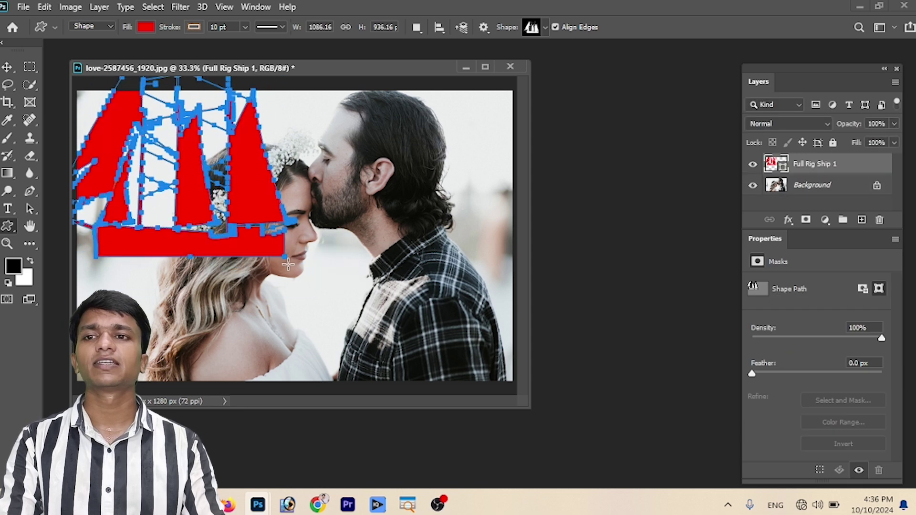
{"action": "key", "text": "Return"}
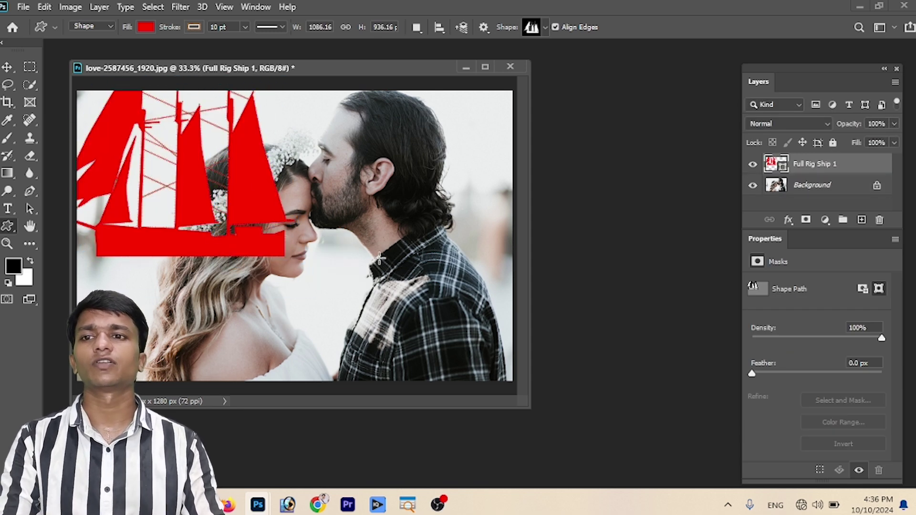
{"action": "key", "text": "ctrl+z"}
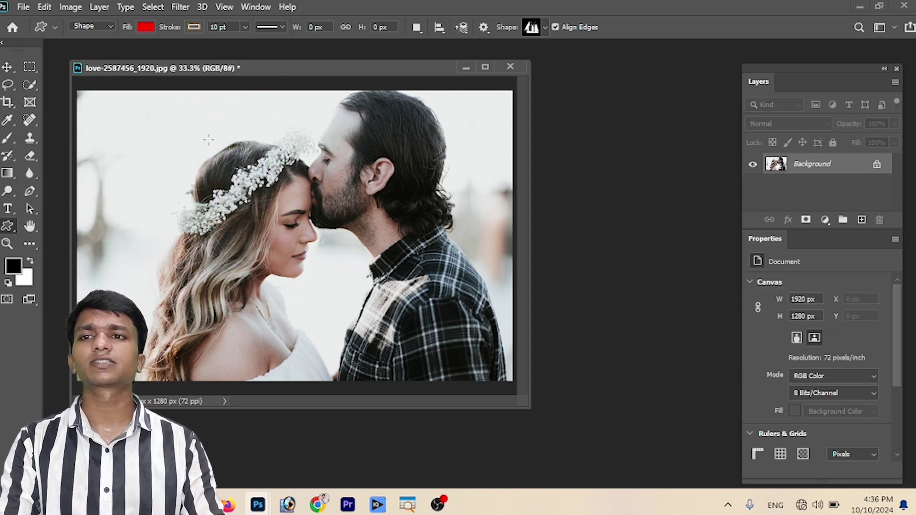
Return to Path mode and collapse the Leaf Trees, Wild Animals and Boats picker folders.
{"action": "left_click", "coordinate": [90, 27]}
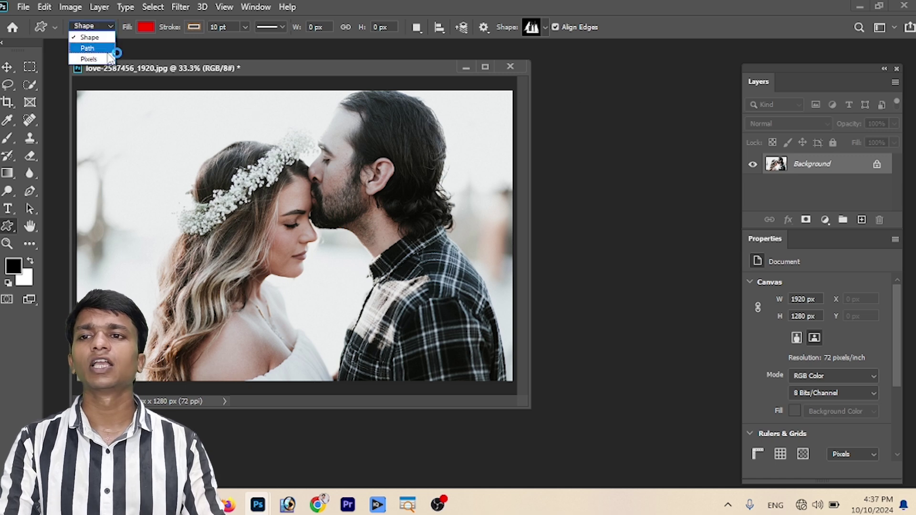
{"action": "left_click", "coordinate": [87, 48]}
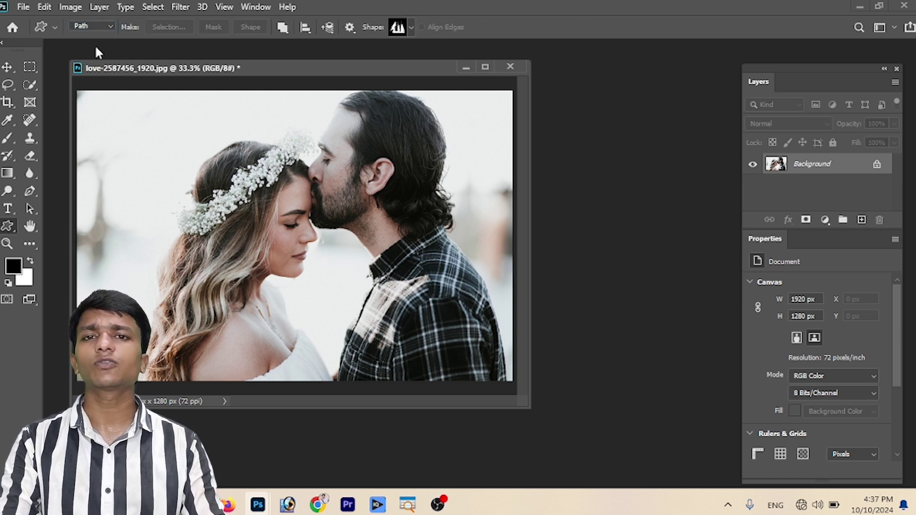
{"action": "left_click", "coordinate": [408, 26]}
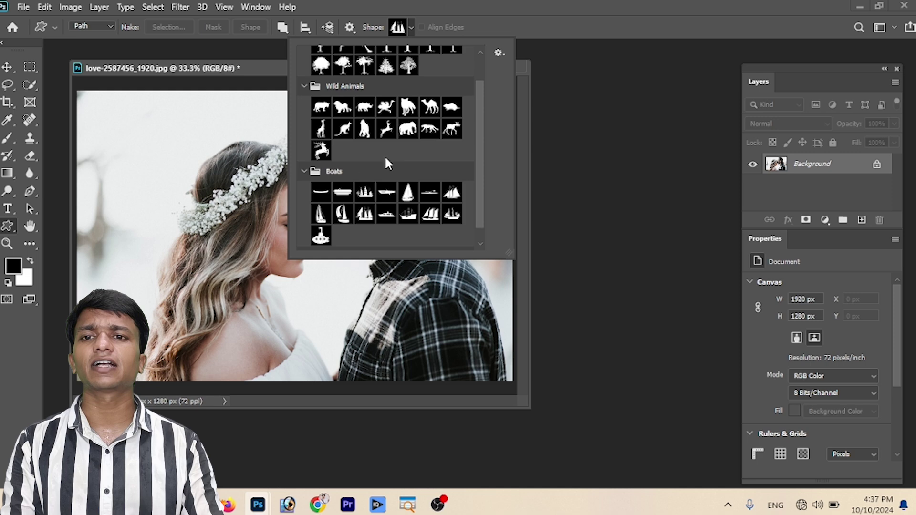
{"action": "scroll", "coordinate": [324, 182], "scroll_direction": "down", "scroll_amount": 1}
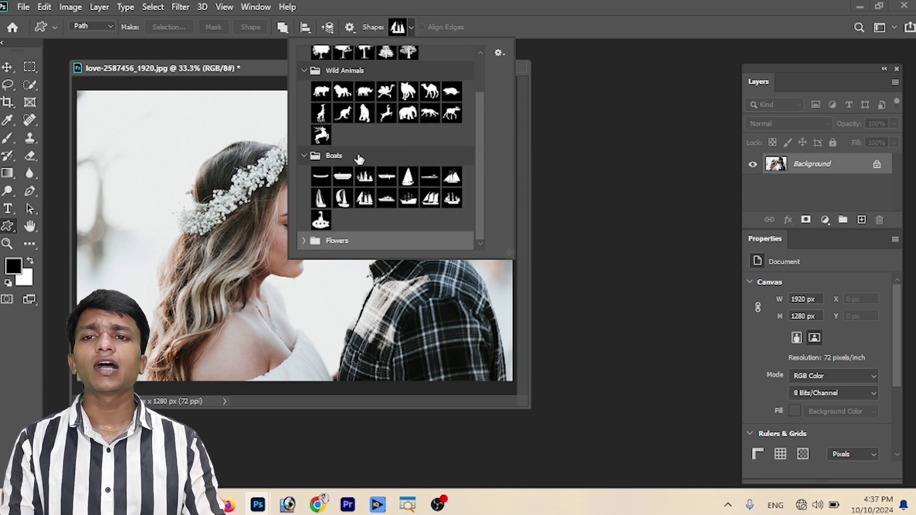
{"action": "scroll", "coordinate": [321, 122], "scroll_direction": "up", "scroll_amount": 1}
{"action": "scroll", "coordinate": [316, 92], "scroll_direction": "up", "scroll_amount": 2}
{"action": "left_click", "coordinate": [305, 119]}
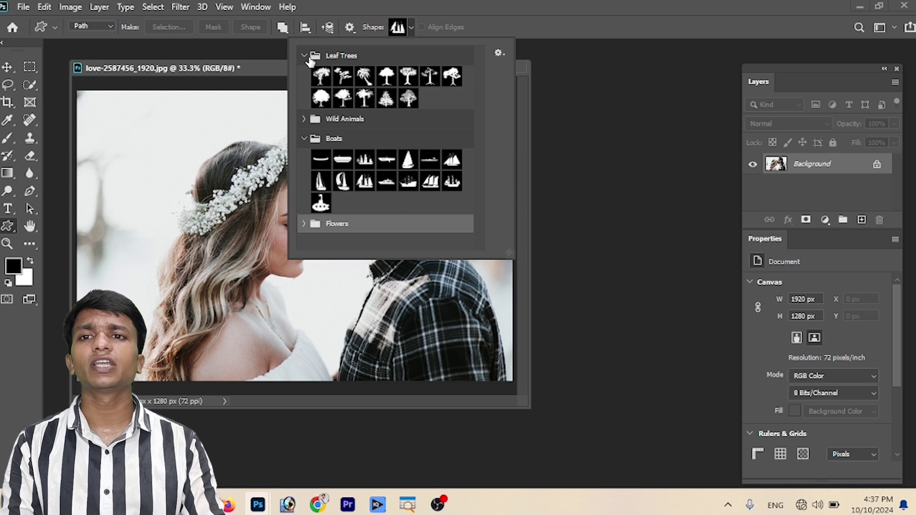
{"action": "left_click", "coordinate": [302, 55]}
{"action": "left_click", "coordinate": [304, 96]}
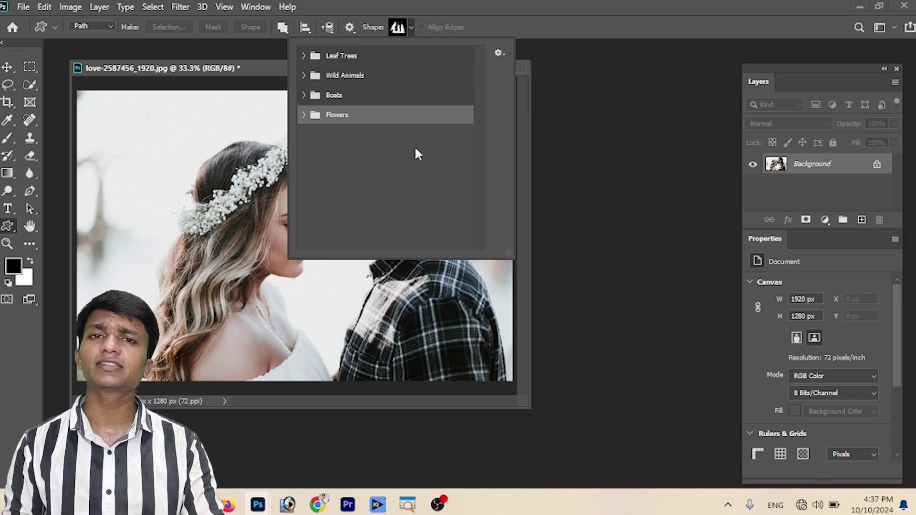
{"action": "left_click", "coordinate": [261, 6]}
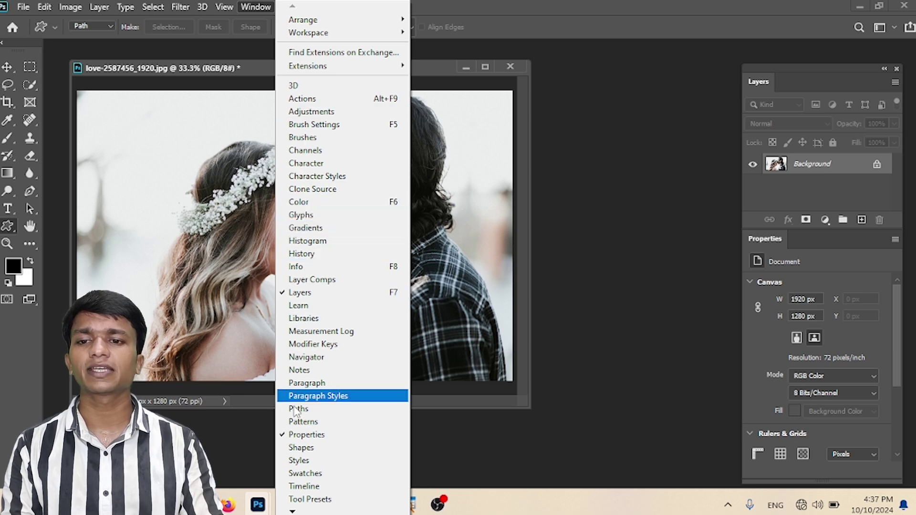
Restore the Legacy Shapes and More set from the Shapes panel menu, then close the panel.
{"action": "left_click", "coordinate": [300, 448]}
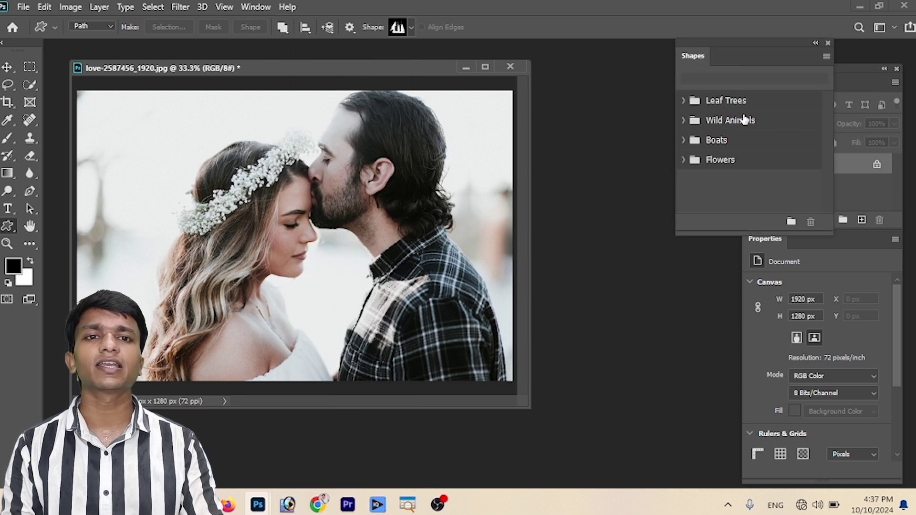
{"action": "left_click_drag", "start_coordinate": [729, 164], "coordinate": [804, 226]}
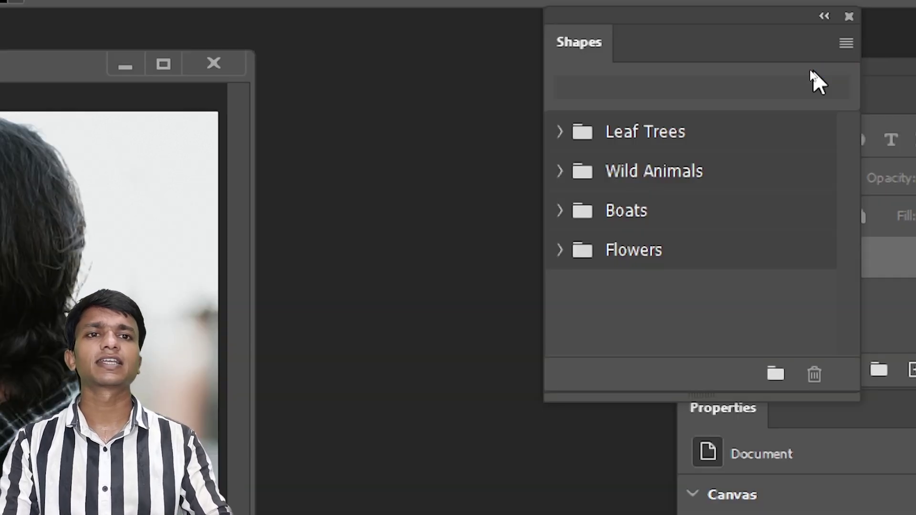
{"action": "left_click", "coordinate": [846, 43]}
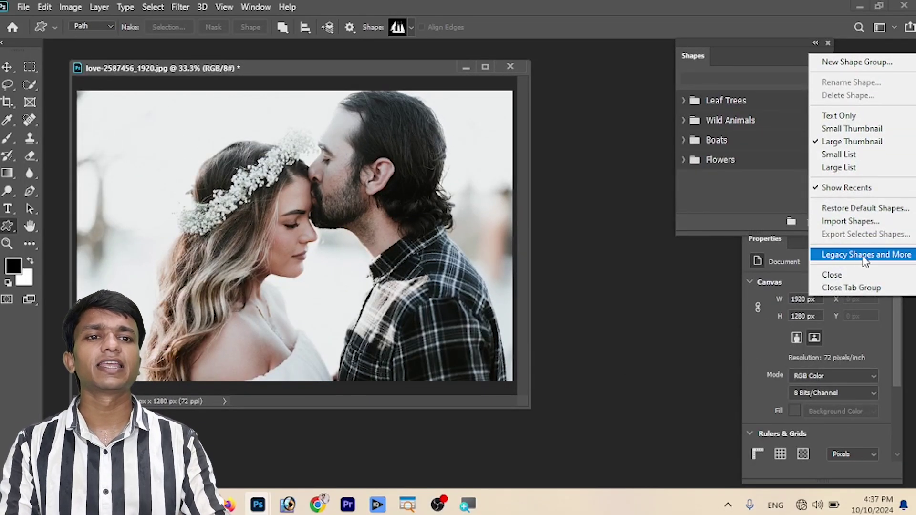
{"action": "left_click", "coordinate": [885, 258]}
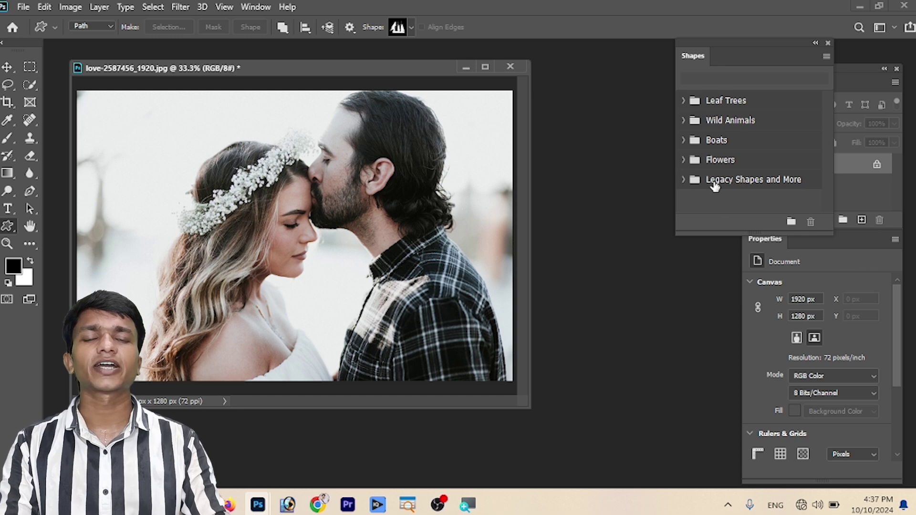
{"action": "left_click", "coordinate": [829, 43]}
Pick the standing-person silhouette from Legacy Shapes and More > 2019 Shapes > People.
{"action": "left_click", "coordinate": [410, 27]}
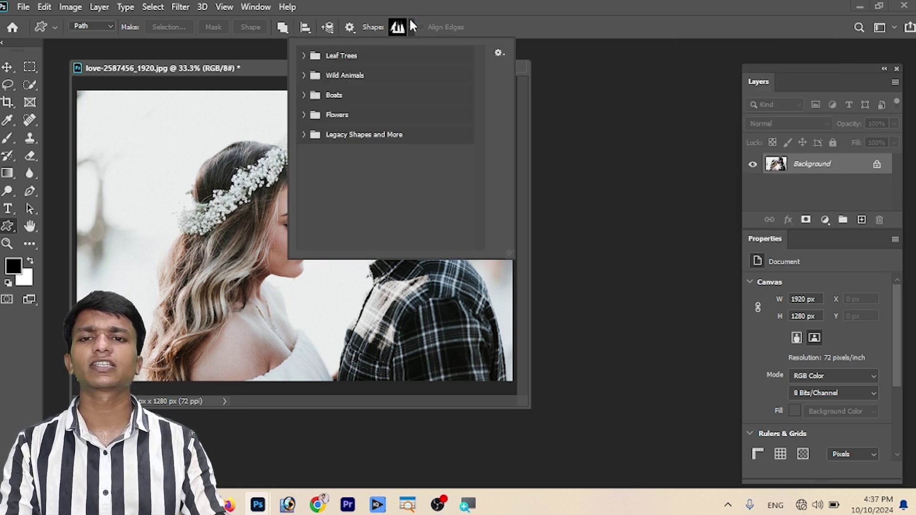
{"action": "left_click", "coordinate": [337, 135]}
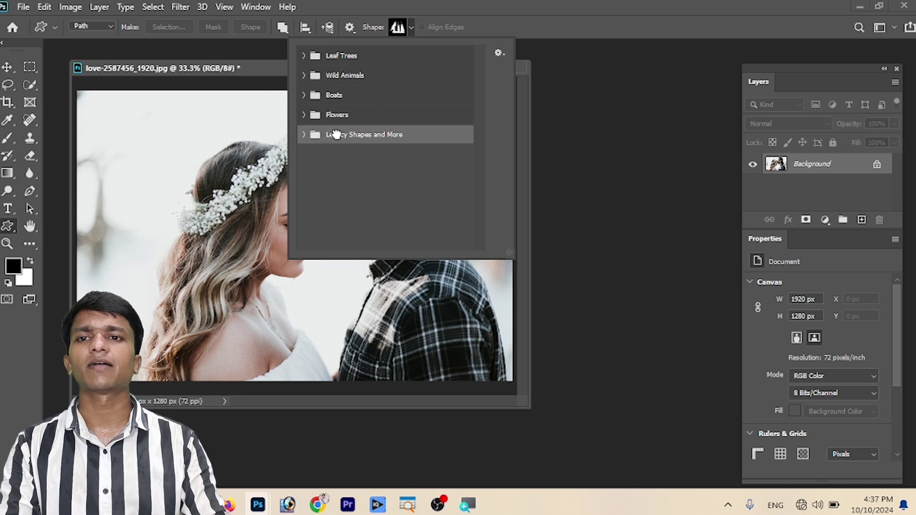
{"action": "left_click", "coordinate": [302, 135]}
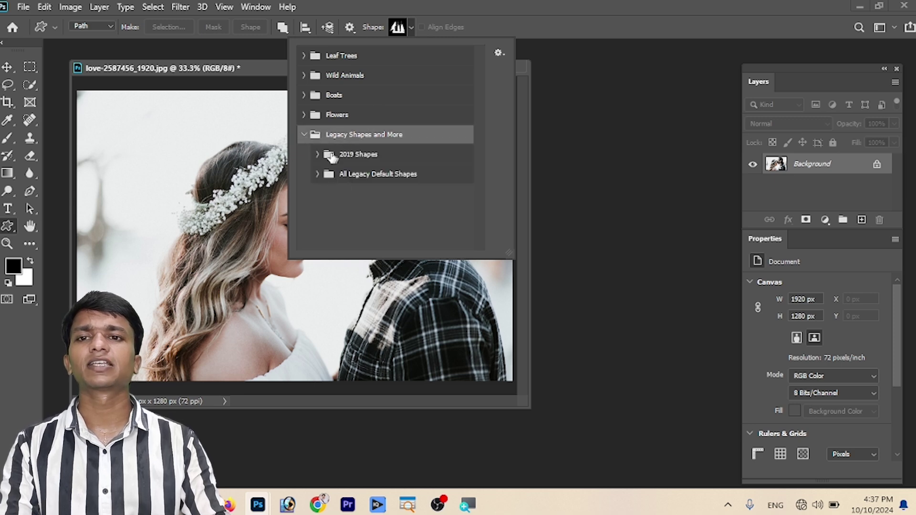
{"action": "left_click", "coordinate": [318, 155]}
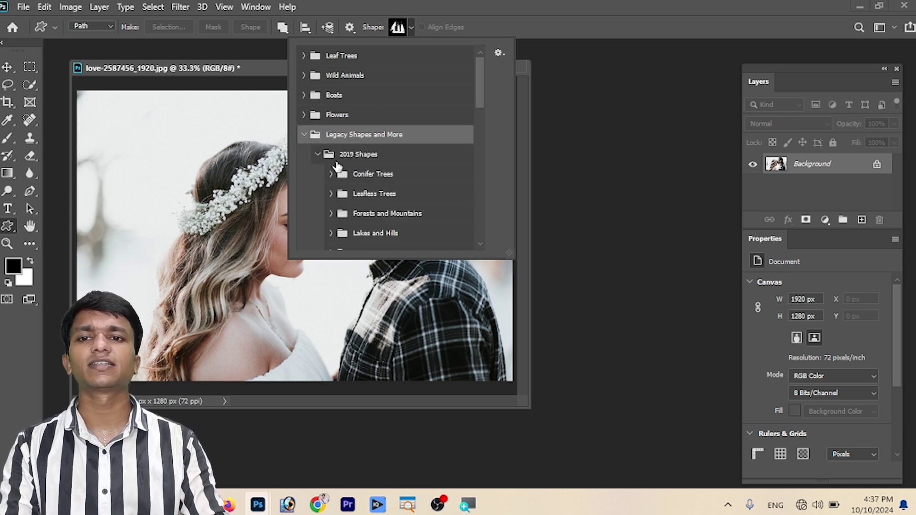
{"action": "scroll", "coordinate": [337, 166], "scroll_direction": "down", "scroll_amount": 2}
{"action": "scroll", "coordinate": [337, 167], "scroll_direction": "down", "scroll_amount": 1}
{"action": "scroll", "coordinate": [349, 182], "scroll_direction": "down", "scroll_amount": 2}
{"action": "scroll", "coordinate": [349, 182], "scroll_direction": "down", "scroll_amount": 1}
{"action": "scroll", "coordinate": [351, 186], "scroll_direction": "down", "scroll_amount": 1}
{"action": "scroll", "coordinate": [351, 189], "scroll_direction": "down", "scroll_amount": 2}
{"action": "left_click", "coordinate": [330, 158]}
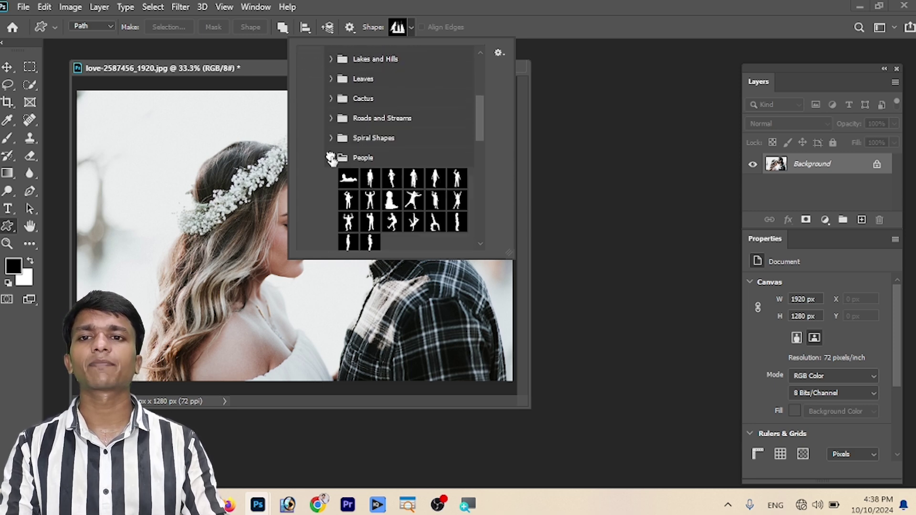
{"action": "scroll", "coordinate": [334, 160], "scroll_direction": "down", "scroll_amount": 2}
{"action": "scroll", "coordinate": [382, 164], "scroll_direction": "down", "scroll_amount": 1}
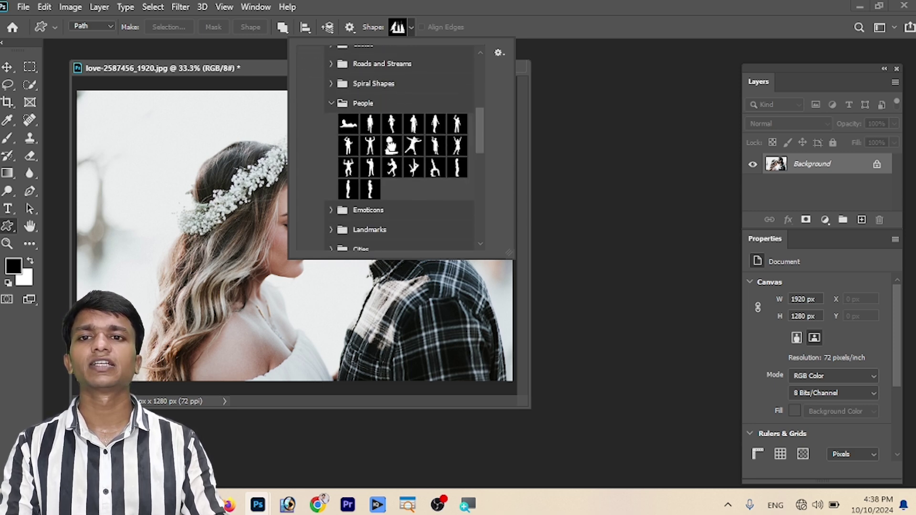
{"action": "double_click", "coordinate": [370, 189]}
Draw the person as a path and red shape layer, undo it, and drag another outline.
{"action": "mouse_move", "coordinate": [234, 148]}
{"action": "left_mouse_down"}
{"action": "mouse_move", "coordinate": [265, 192]}
{"action": "mouse_move", "coordinate": [280, 264]}
{"action": "left_mouse_up"}
{"action": "left_click", "coordinate": [108, 27]}
{"action": "left_click", "coordinate": [84, 34]}
{"action": "left_click_drag", "start_coordinate": [121, 115], "coordinate": [239, 226]}
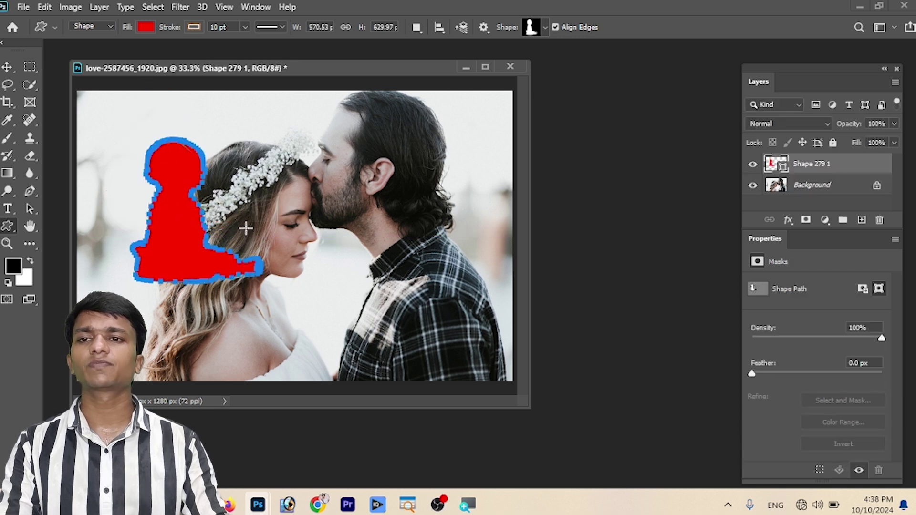
{"action": "left_click", "coordinate": [295, 214]}
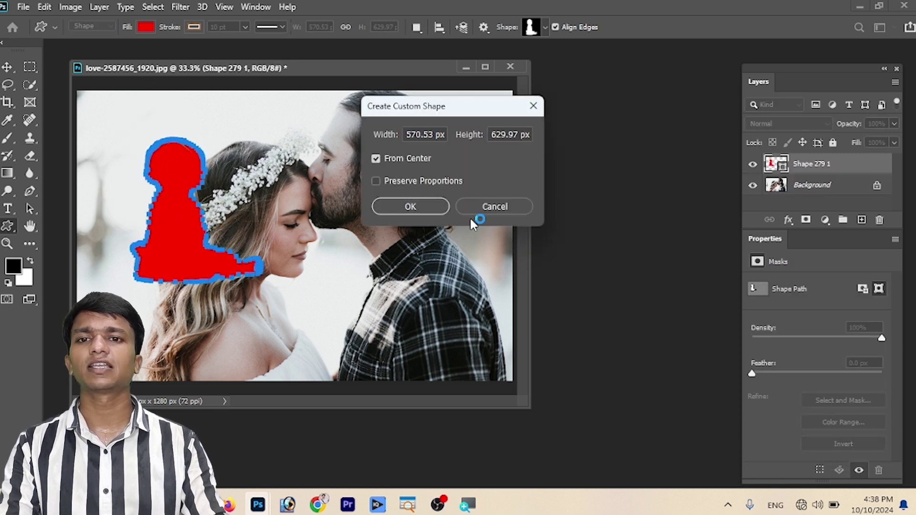
{"action": "left_click", "coordinate": [482, 206]}
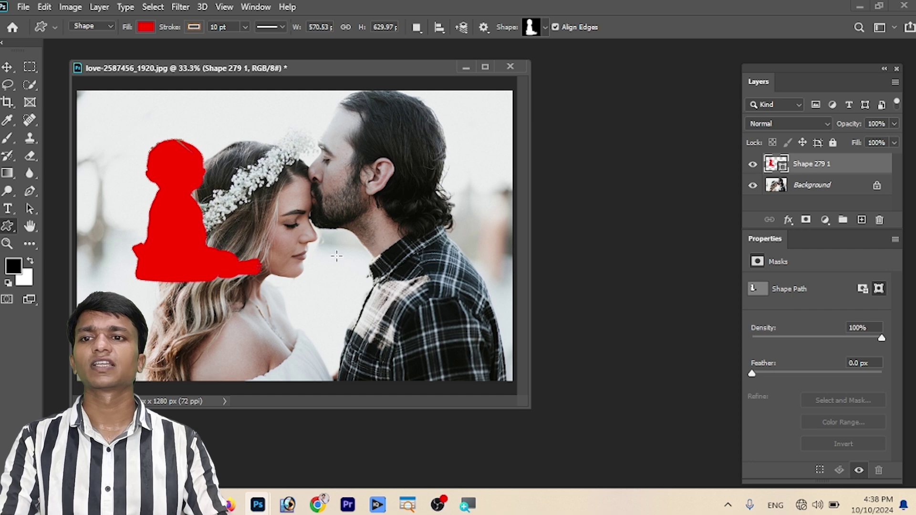
{"action": "key", "text": "ctrl+z"}
{"action": "mouse_move", "coordinate": [172, 82]}
{"action": "left_mouse_down"}
{"action": "mouse_move", "coordinate": [319, 225]}
{"action": "mouse_move", "coordinate": [331, 219]}
{"action": "left_mouse_up"}
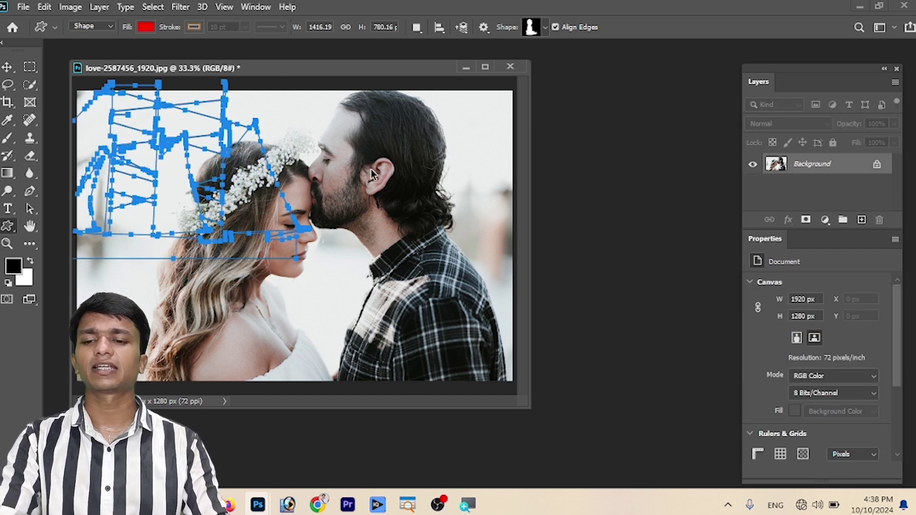
Cancel the shape size dialog and collapse the People folder in the custom shape list.
{"action": "left_click", "coordinate": [411, 177]}
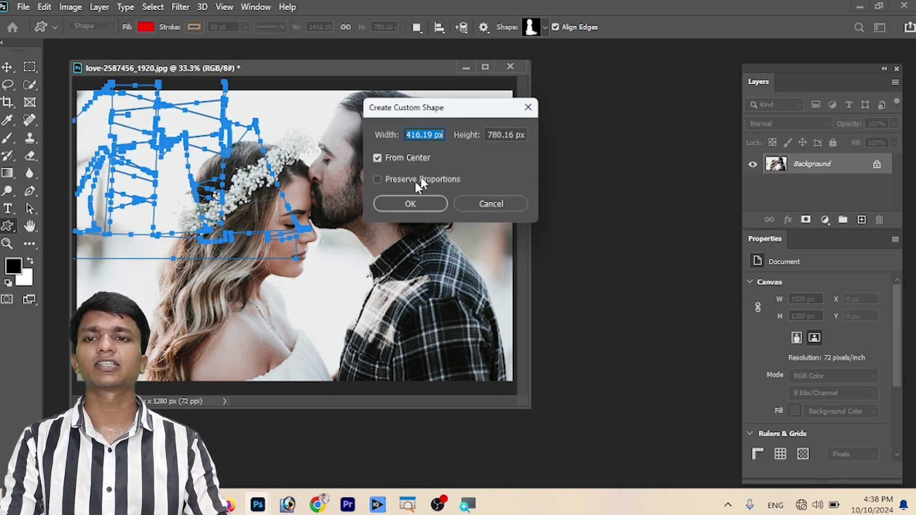
{"action": "left_click", "coordinate": [498, 207]}
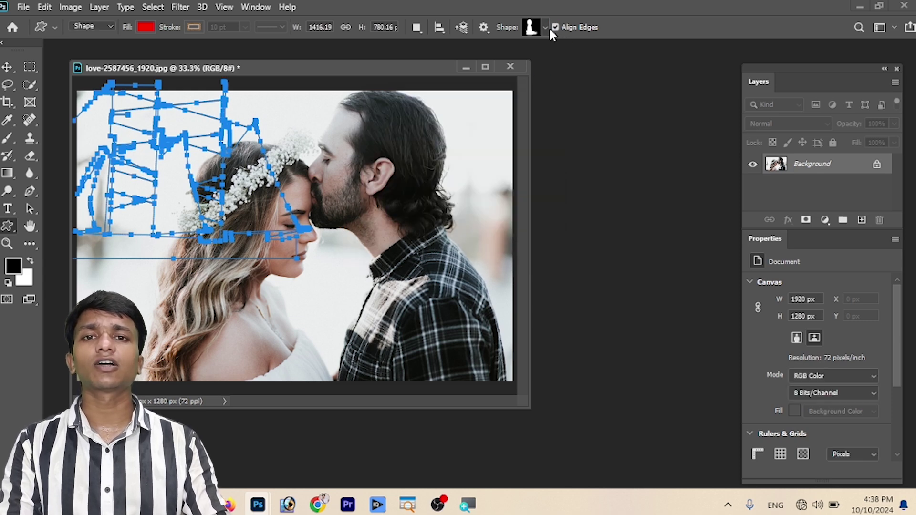
{"action": "left_click", "coordinate": [545, 27]}
{"action": "scroll", "coordinate": [497, 210], "scroll_direction": "down", "scroll_amount": 2}
{"action": "scroll", "coordinate": [497, 218], "scroll_direction": "down", "scroll_amount": 3}
{"action": "scroll", "coordinate": [496, 217], "scroll_direction": "down", "scroll_amount": 2}
{"action": "scroll", "coordinate": [497, 218], "scroll_direction": "down", "scroll_amount": 3}
{"action": "scroll", "coordinate": [496, 217], "scroll_direction": "down", "scroll_amount": 3}
{"action": "scroll", "coordinate": [497, 218], "scroll_direction": "up", "scroll_amount": 3}
{"action": "scroll", "coordinate": [468, 210], "scroll_direction": "up", "scroll_amount": 3}
{"action": "left_click", "coordinate": [467, 137]}
Collapse 2019 Shapes and expand All Legacy Default Shapes > Legacy Default Shapes.
{"action": "scroll", "coordinate": [491, 172], "scroll_direction": "down", "scroll_amount": 2}
{"action": "scroll", "coordinate": [490, 172], "scroll_direction": "up", "scroll_amount": 2}
{"action": "scroll", "coordinate": [493, 173], "scroll_direction": "up", "scroll_amount": 3}
{"action": "scroll", "coordinate": [492, 173], "scroll_direction": "up", "scroll_amount": 3}
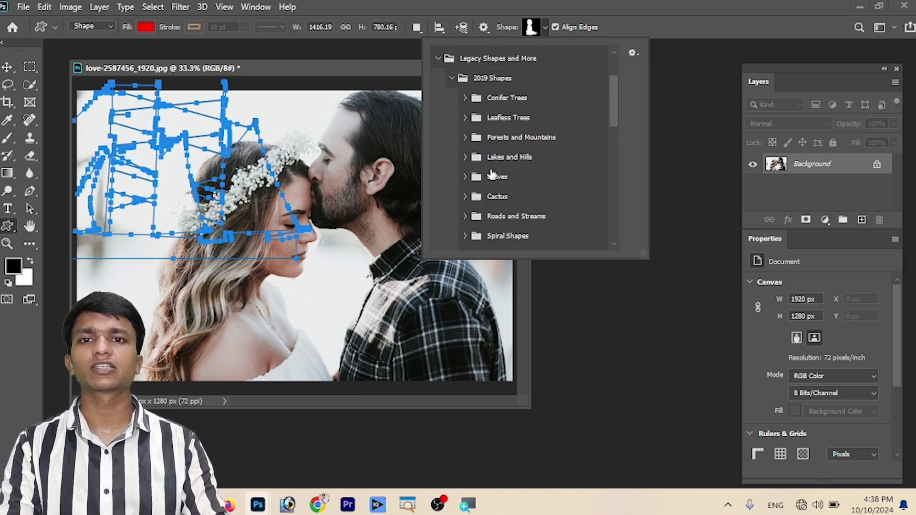
{"action": "scroll", "coordinate": [488, 171], "scroll_direction": "up", "scroll_amount": 2}
{"action": "left_click", "coordinate": [455, 113]}
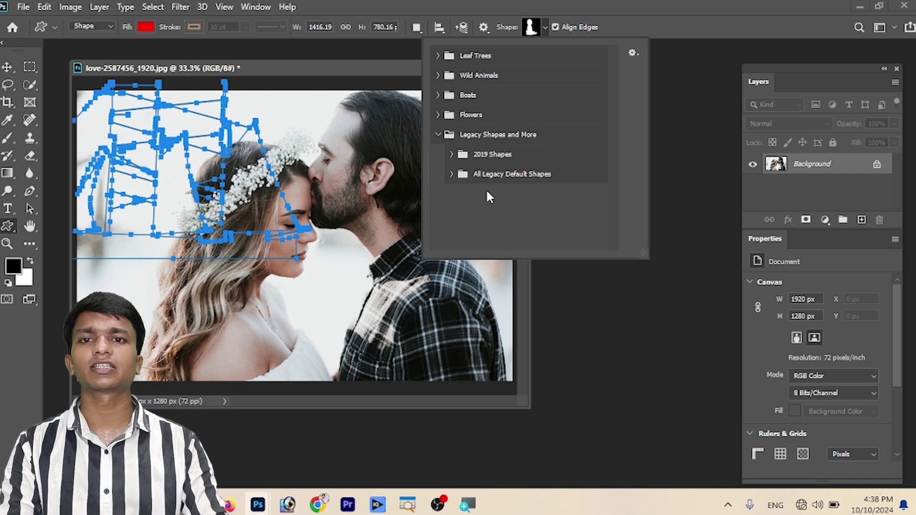
{"action": "left_click", "coordinate": [455, 175]}
{"action": "scroll", "coordinate": [473, 184], "scroll_direction": "down", "scroll_amount": 1}
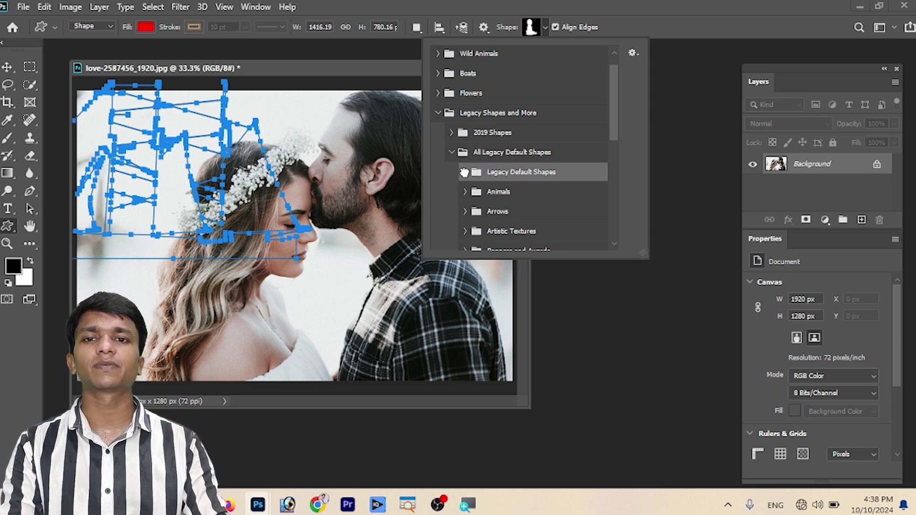
{"action": "left_click", "coordinate": [470, 177]}
{"action": "scroll", "coordinate": [506, 191], "scroll_direction": "down", "scroll_amount": 3}
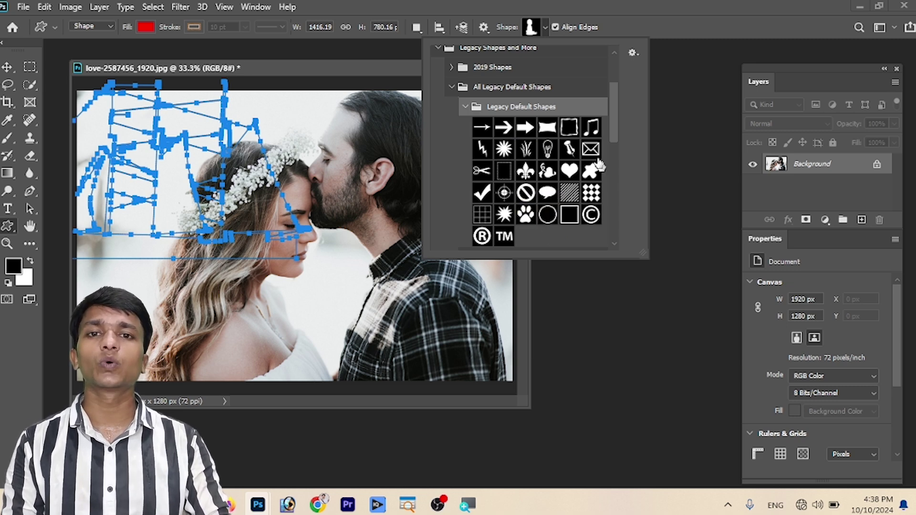
Pick the heart custom shape, place a trial red heart, then undo it.
{"action": "left_click", "coordinate": [570, 171]}
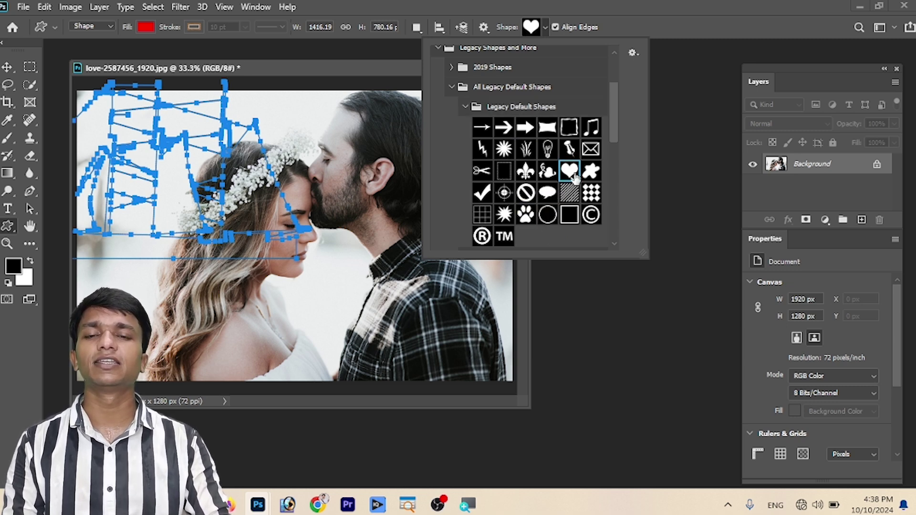
{"action": "left_click", "coordinate": [212, 140]}
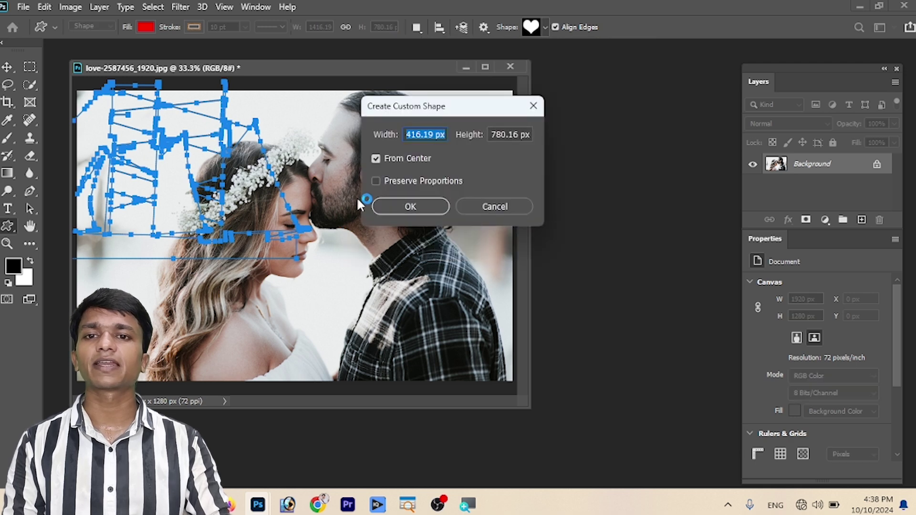
{"action": "left_click", "coordinate": [411, 206]}
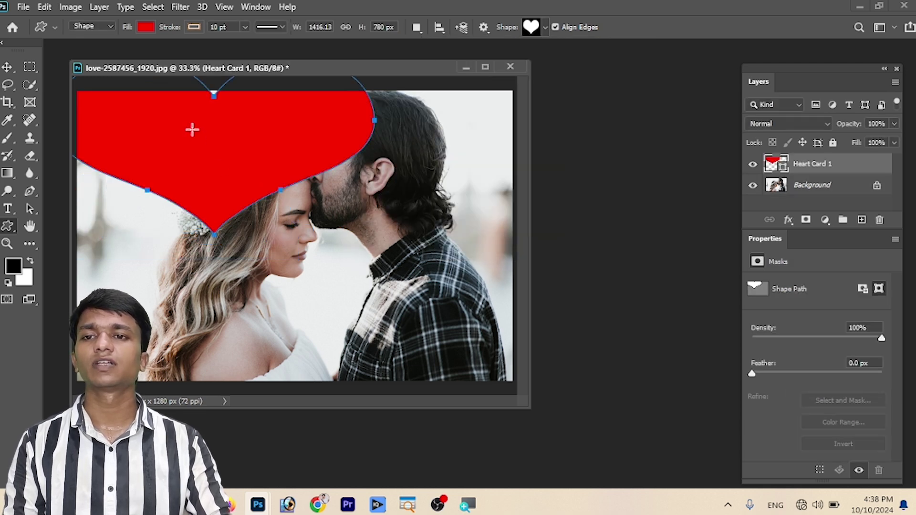
{"action": "key", "text": "ctrl+z"}
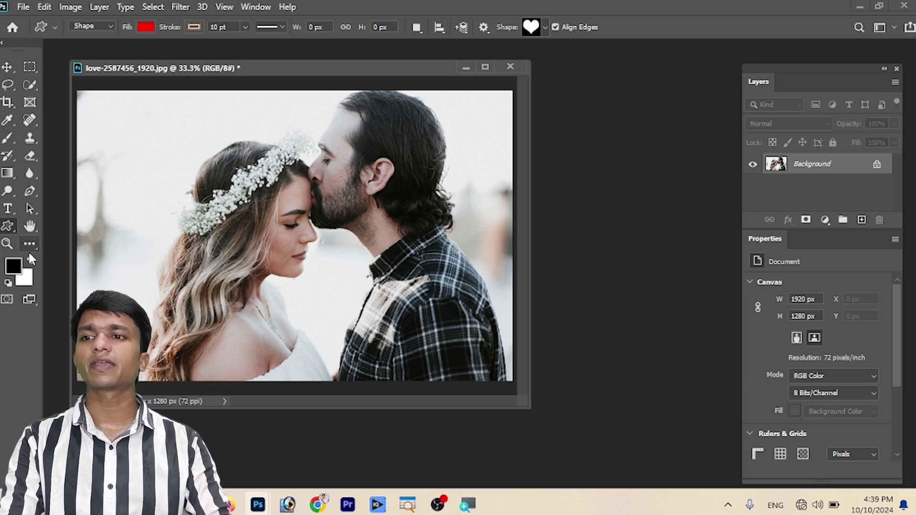
{"action": "left_click", "coordinate": [545, 27]}
{"action": "left_click", "coordinate": [549, 296]}
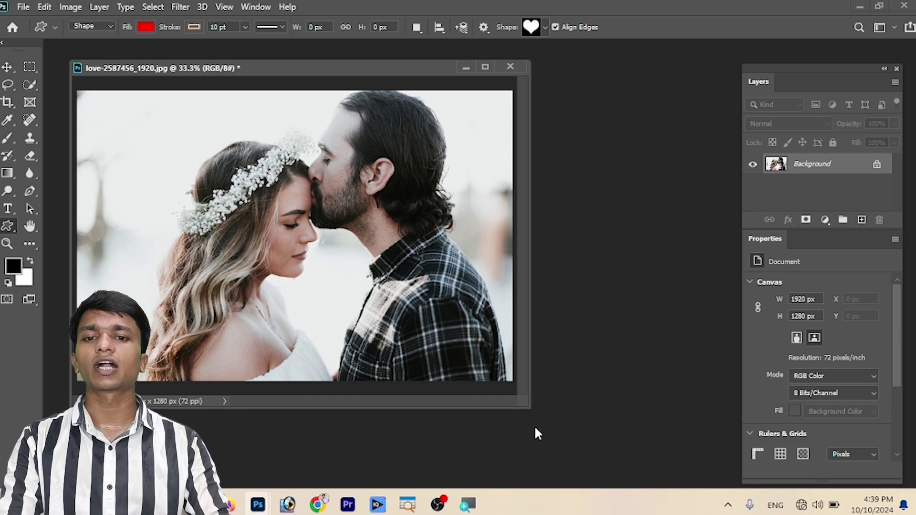
{"action": "left_click_drag", "start_coordinate": [527, 404], "coordinate": [692, 487]}
{"action": "mouse_move", "coordinate": [118, 102]}
{"action": "left_mouse_down"}
{"action": "mouse_move", "coordinate": [360, 259]}
{"action": "mouse_move", "coordinate": [317, 232]}
{"action": "mouse_move", "coordinate": [323, 229]}
{"action": "left_mouse_up"}
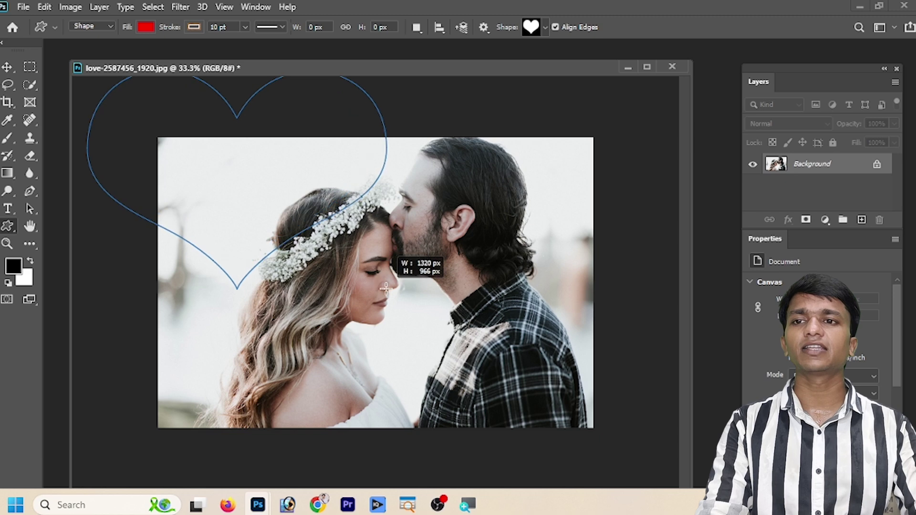
{"action": "left_click_drag", "start_coordinate": [323, 229], "coordinate": [283, 216]}
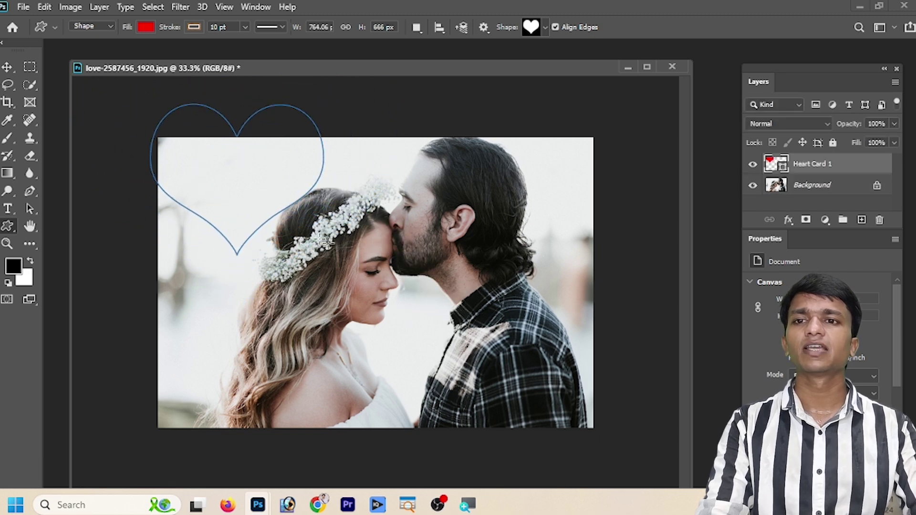
{"action": "key", "text": "ctrl+z"}
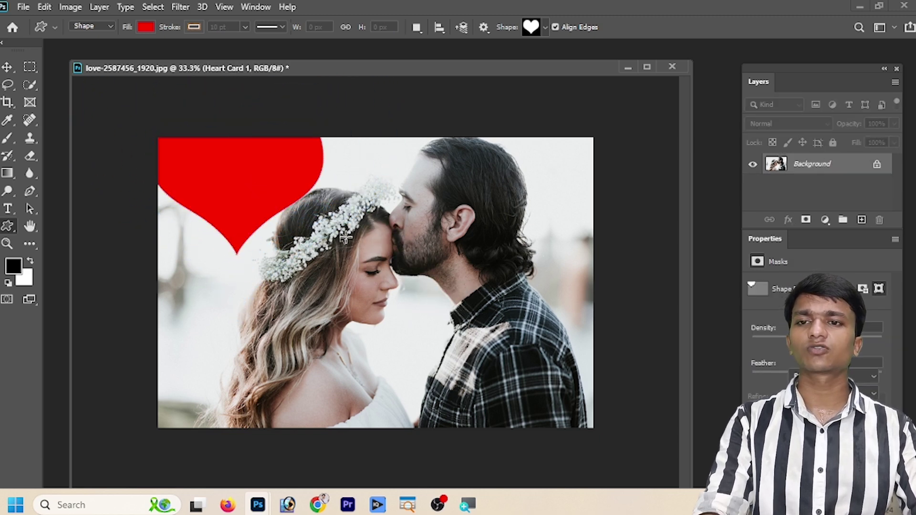
{"action": "mouse_move", "coordinate": [309, 219]}
{"action": "left_mouse_down"}
{"action": "mouse_move", "coordinate": [345, 336]}
{"action": "mouse_move", "coordinate": [322, 264]}
{"action": "left_mouse_up"}
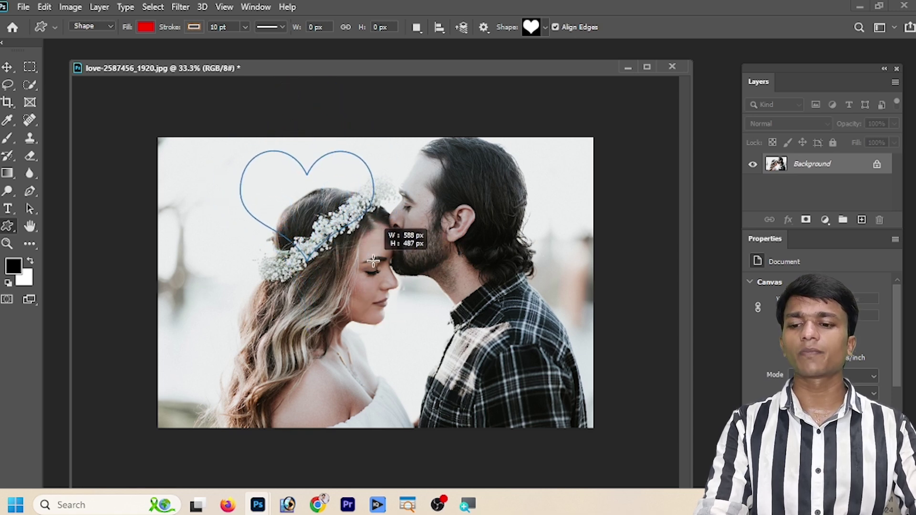
{"action": "left_click_drag", "start_coordinate": [322, 264], "coordinate": [331, 329]}
{"action": "mouse_move", "coordinate": [266, 181]}
{"action": "left_mouse_down"}
{"action": "mouse_move", "coordinate": [462, 298]}
{"action": "mouse_move", "coordinate": [376, 251]}
{"action": "mouse_move", "coordinate": [349, 273]}
{"action": "mouse_move", "coordinate": [451, 292]}
{"action": "mouse_move", "coordinate": [338, 299]}
{"action": "mouse_move", "coordinate": [432, 277]}
{"action": "mouse_move", "coordinate": [513, 305]}
{"action": "mouse_move", "coordinate": [442, 315]}
{"action": "mouse_move", "coordinate": [504, 312]}
{"action": "mouse_move", "coordinate": [512, 325]}
{"action": "left_mouse_up"}
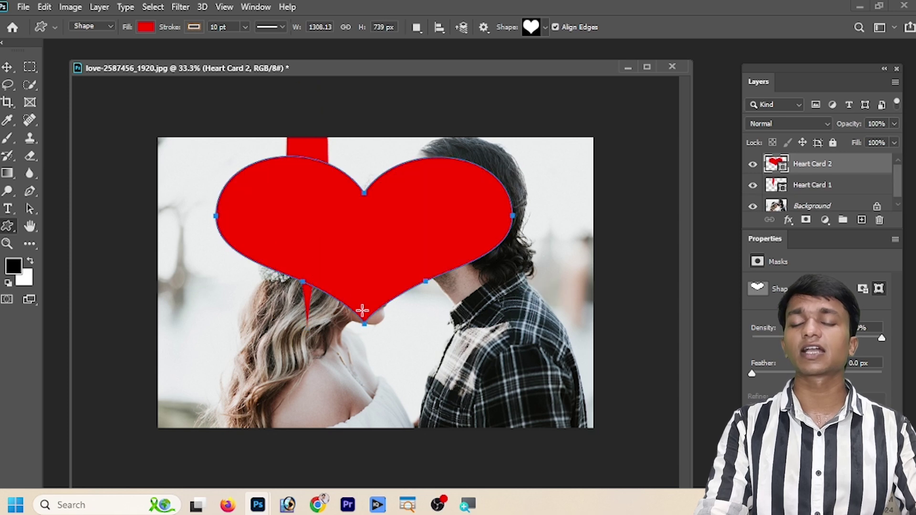
{"action": "mouse_move", "coordinate": [202, 289]}
{"action": "left_mouse_down"}
{"action": "mouse_move", "coordinate": [391, 401]}
{"action": "mouse_move", "coordinate": [395, 324]}
{"action": "mouse_move", "coordinate": [353, 317]}
{"action": "mouse_move", "coordinate": [477, 388]}
{"action": "mouse_move", "coordinate": [491, 420]}
{"action": "mouse_move", "coordinate": [447, 397]}
{"action": "mouse_move", "coordinate": [358, 317]}
{"action": "mouse_move", "coordinate": [232, 314]}
{"action": "left_mouse_up"}
{"action": "left_click", "coordinate": [9, 68]}
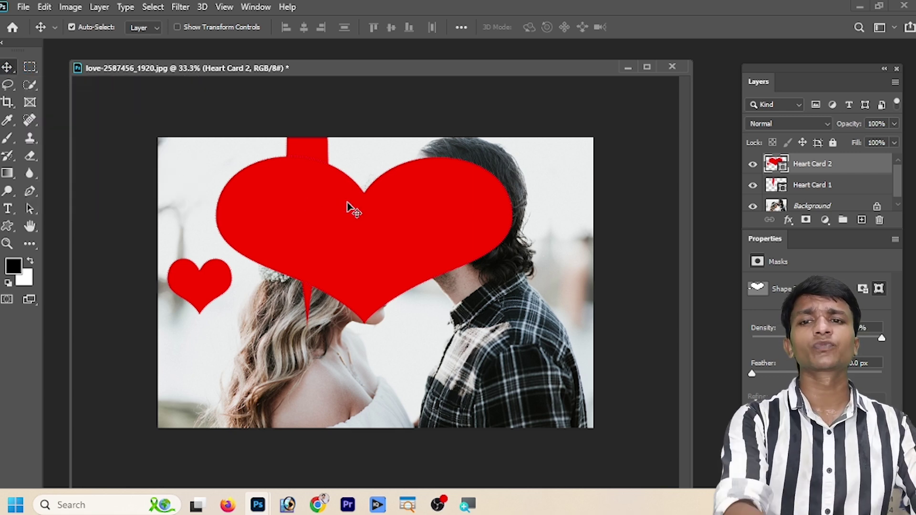
{"action": "key", "text": "Delete"}
{"action": "key", "text": "Delete"}
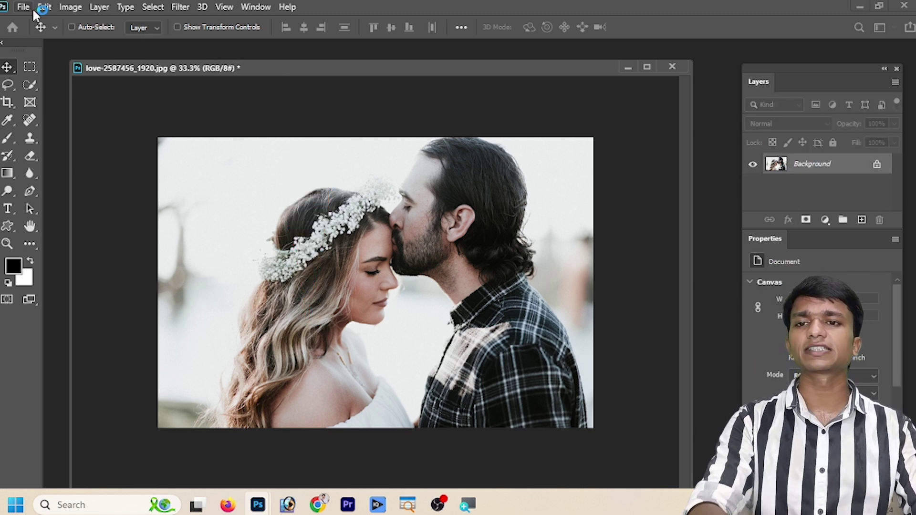
Create a new 8 x 10 inch Untitled-1 document in its own floating window.
{"action": "key", "text": "ctrl+n"}
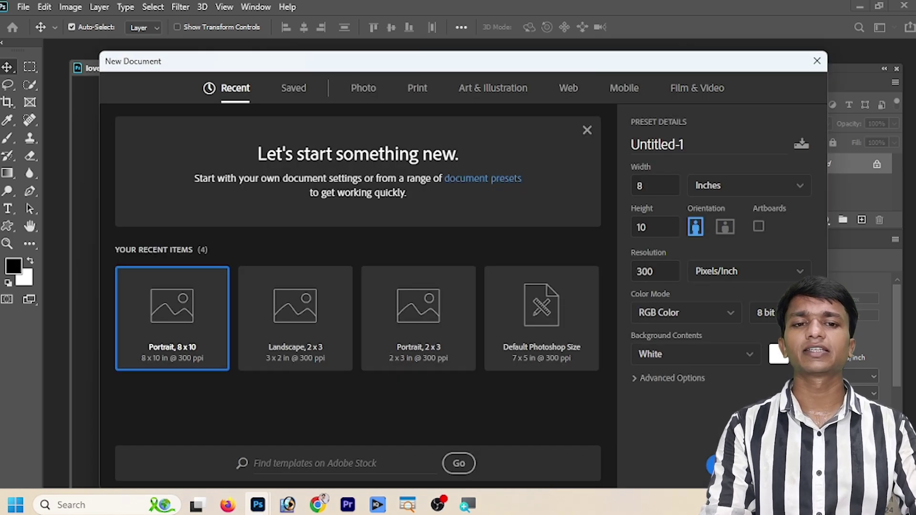
{"action": "key", "text": "Return"}
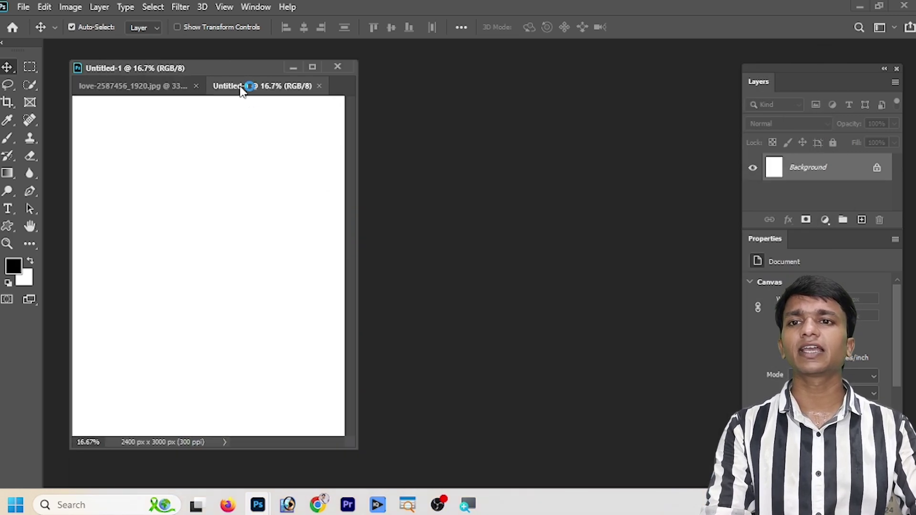
{"action": "left_click_drag", "start_coordinate": [241, 87], "coordinate": [382, 115]}
Enlarge the Untitled-1 and couple photo windows, zooming the photo to show it whole.
{"action": "left_click", "coordinate": [261, 300]}
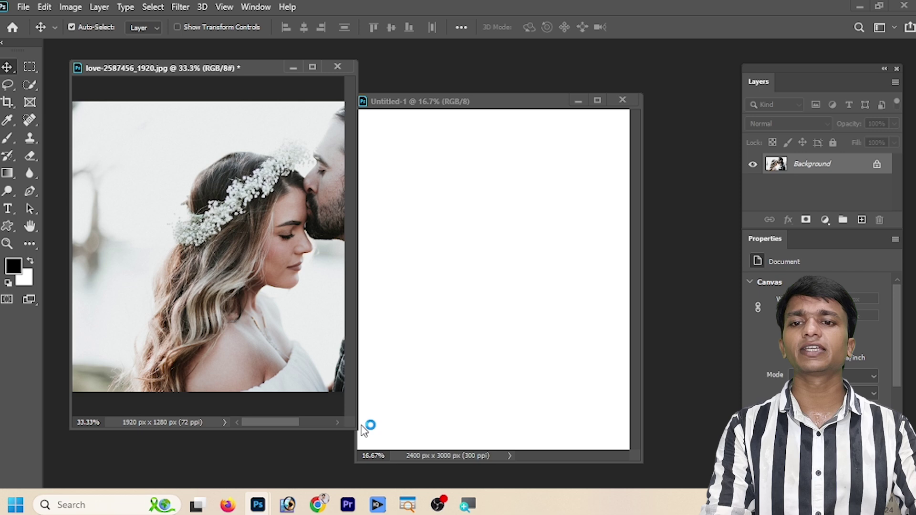
{"action": "left_click_drag", "start_coordinate": [642, 458], "coordinate": [742, 487]}
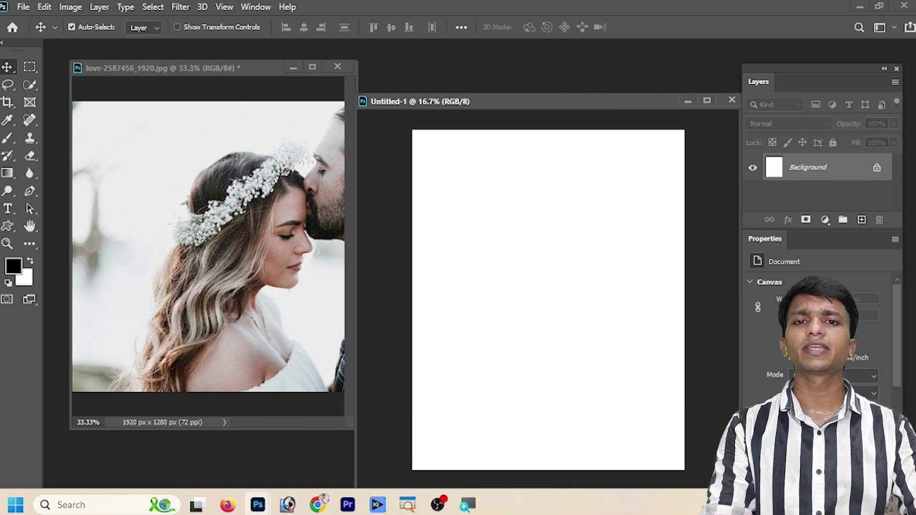
{"action": "left_click", "coordinate": [102, 252]}
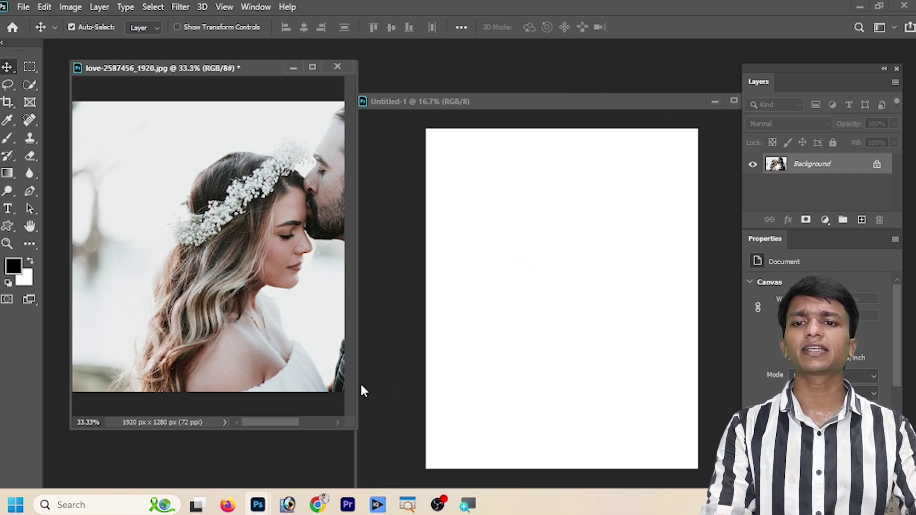
{"action": "key", "text": "ctrl+minus"}
{"action": "key", "text": "ctrl+minus"}
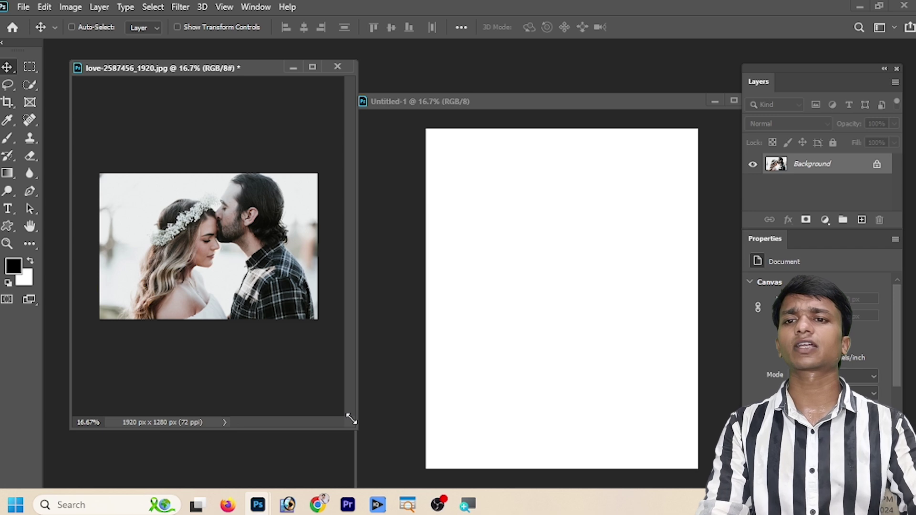
{"action": "key", "text": "ctrl+plus"}
{"action": "left_click_drag", "start_coordinate": [351, 419], "coordinate": [464, 476]}
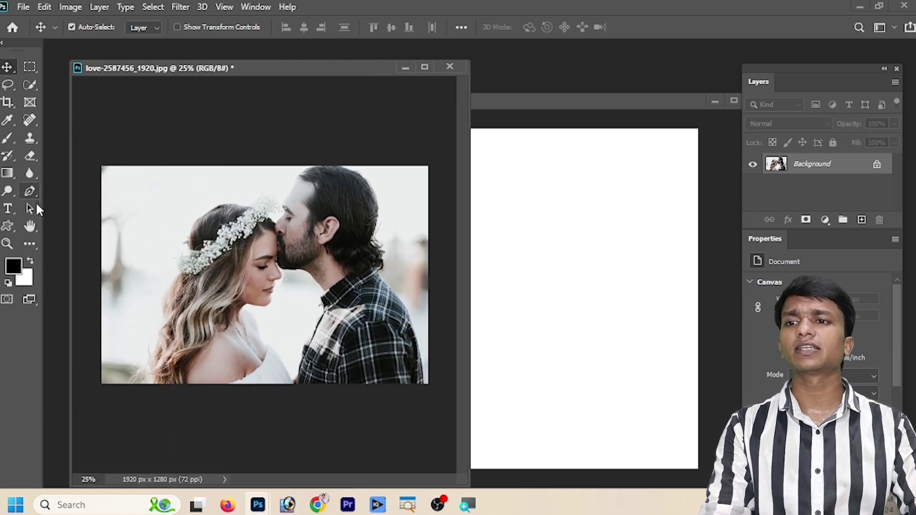
{"action": "left_click", "coordinate": [7, 226]}
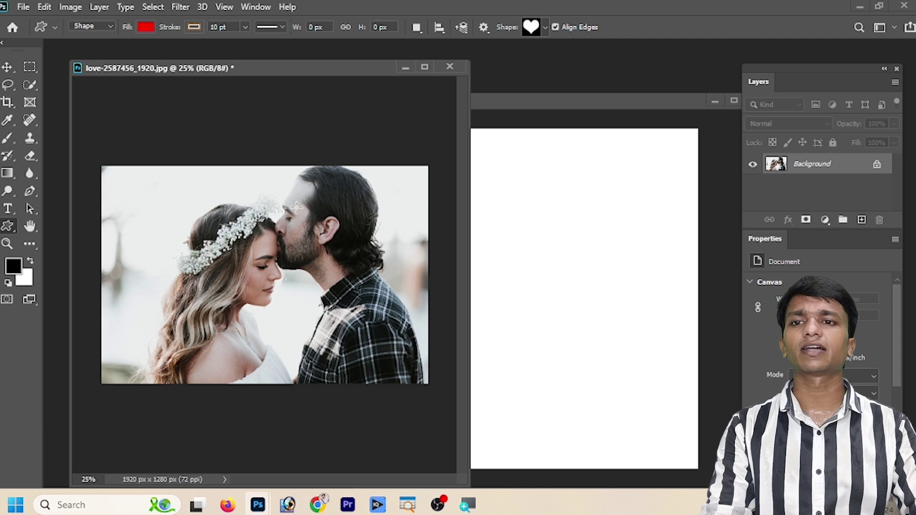
Draw a red heart over the couple, move it, then undo back to a heart path.
{"action": "left_click_drag", "start_coordinate": [190, 180], "coordinate": [293, 270]}
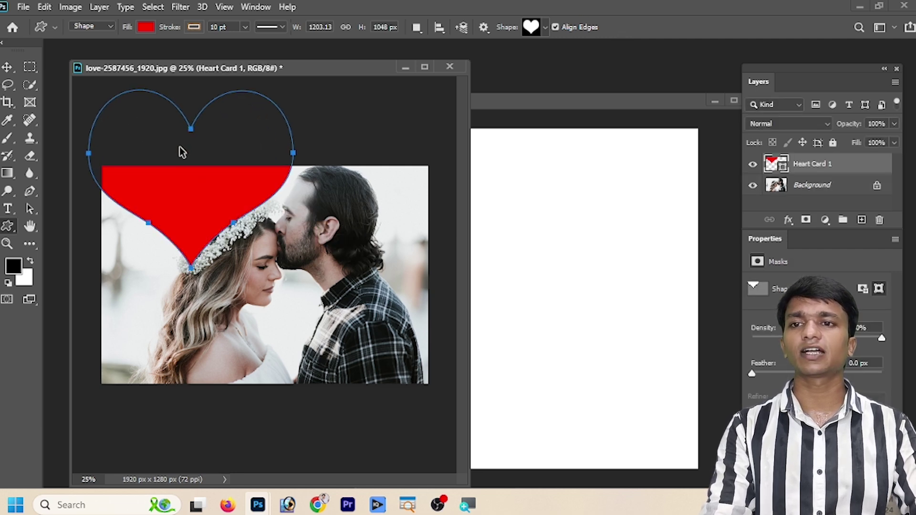
{"action": "left_click_drag", "start_coordinate": [183, 152], "coordinate": [250, 228]}
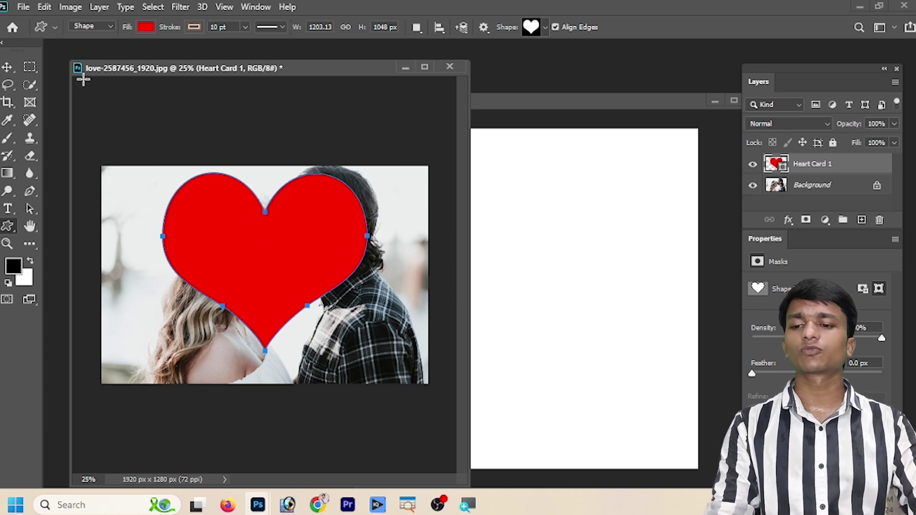
{"action": "key", "text": "ctrl+z"}
{"action": "key", "text": "ctrl+z"}
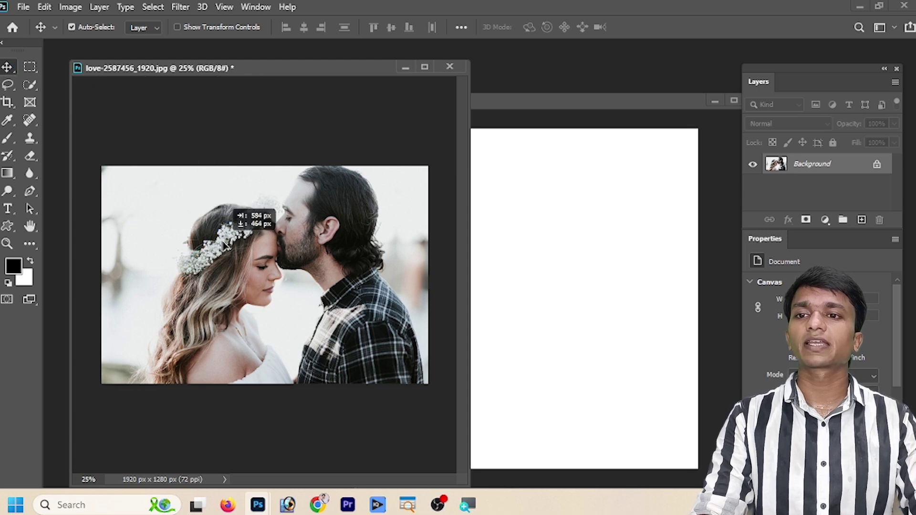
Free-transform the heart path over the couple after dismissing the locked-layer warnings.
{"action": "left_click_drag", "start_coordinate": [122, 165], "coordinate": [229, 236]}
{"action": "left_click", "coordinate": [549, 226]}
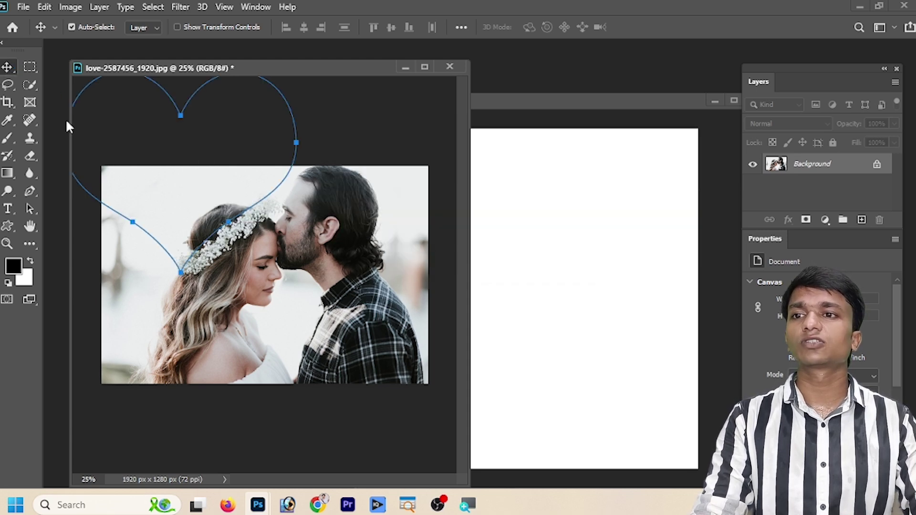
{"action": "key", "text": "Right"}
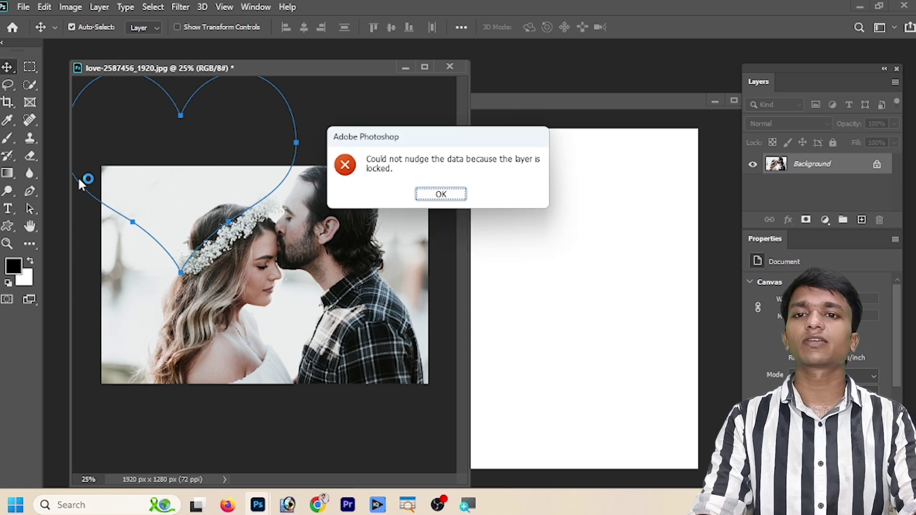
{"action": "left_click", "coordinate": [460, 200]}
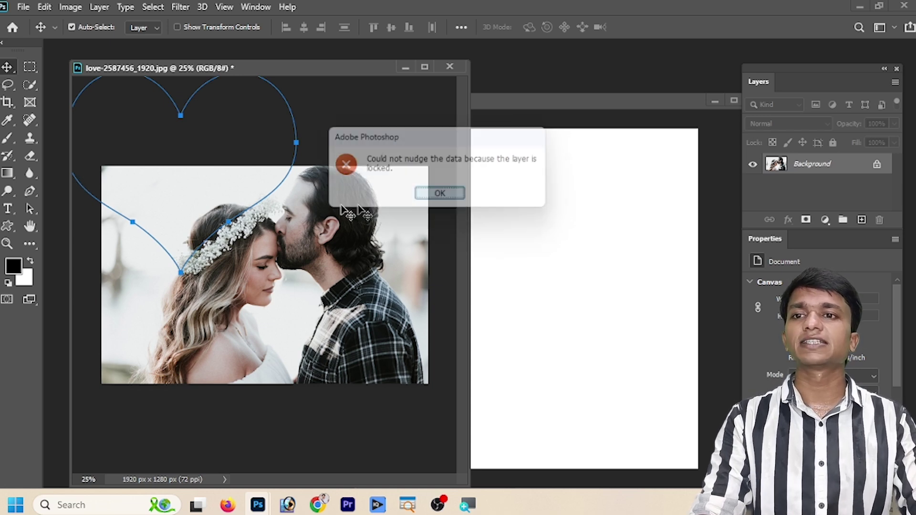
{"action": "key", "text": "ctrl+t"}
{"action": "left_click_drag", "start_coordinate": [199, 177], "coordinate": [289, 271]}
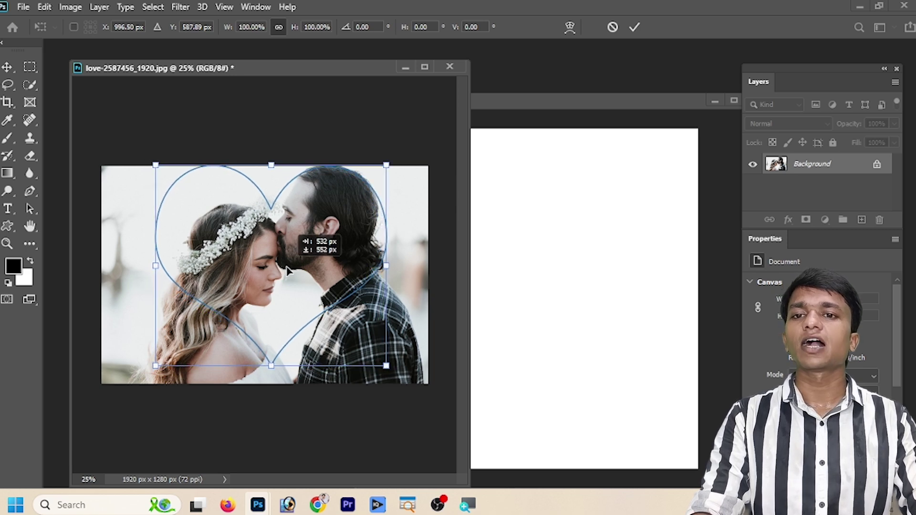
{"action": "left_click_drag", "start_coordinate": [288, 270], "coordinate": [287, 271]}
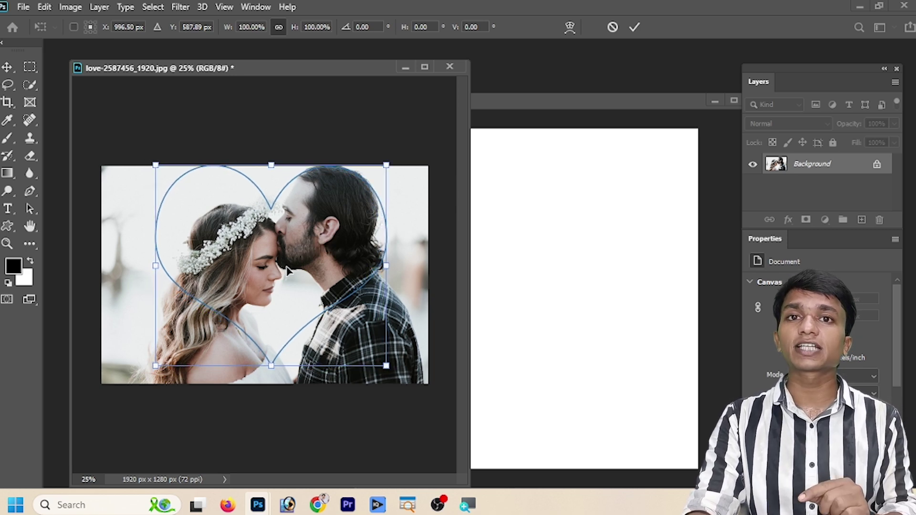
{"action": "key", "text": "Return"}
Load the heart as a selection, move it into Untitled-1, and scale it to about 152.84%.
{"action": "key", "text": "ctrl+Return"}
{"action": "left_click", "coordinate": [6, 67]}
{"action": "mouse_move", "coordinate": [238, 237]}
{"action": "left_mouse_down"}
{"action": "mouse_move", "coordinate": [564, 299]}
{"action": "mouse_move", "coordinate": [545, 255]}
{"action": "left_mouse_up"}
{"action": "key", "text": "ctrl+t"}
{"action": "left_click_drag", "start_coordinate": [625, 336], "coordinate": [707, 401]}
{"action": "left_click_drag", "start_coordinate": [635, 329], "coordinate": [594, 320]}
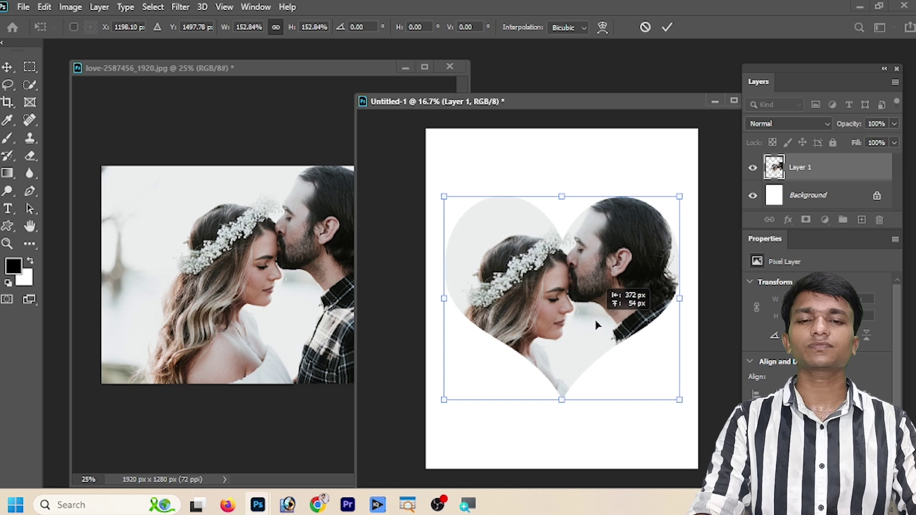
{"action": "left_click", "coordinate": [9, 67]}
Add a Stroke layer effect to the heart layer and arrange the Layer Style dialog.
{"action": "left_click", "coordinate": [788, 220]}
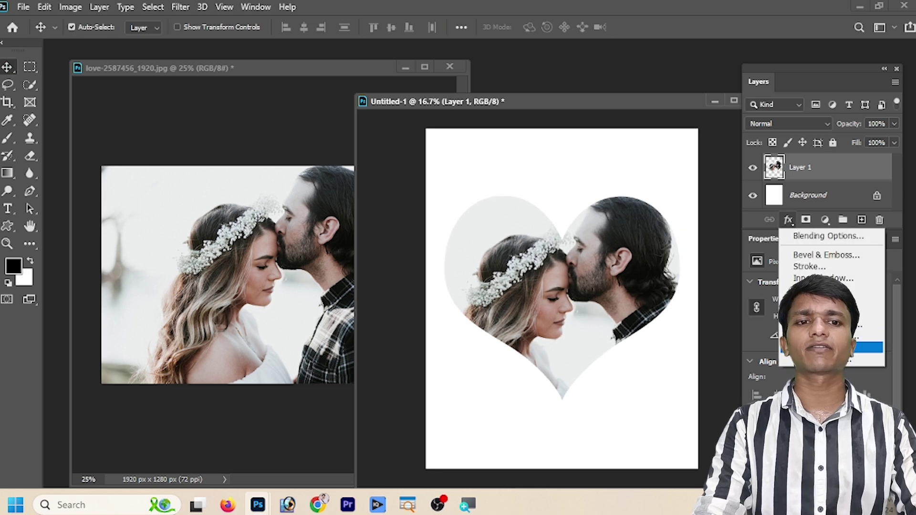
{"action": "left_click", "coordinate": [838, 270]}
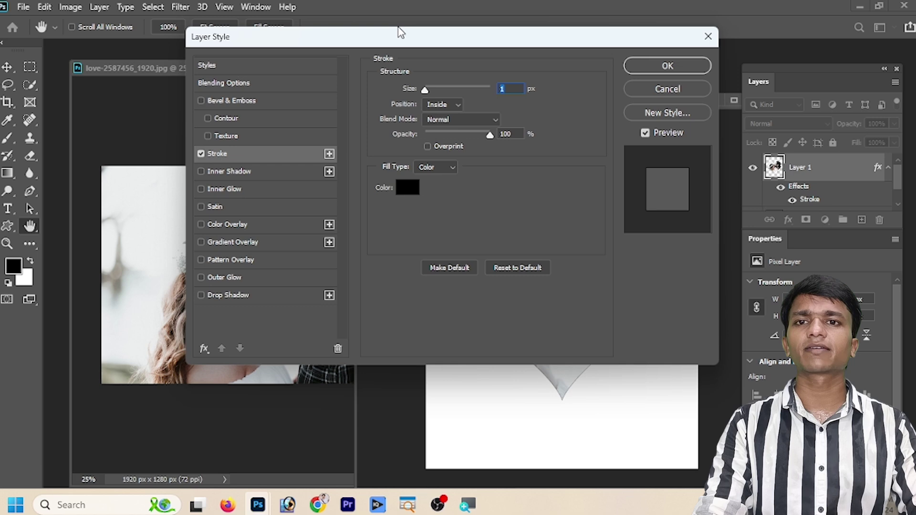
{"action": "mouse_move", "coordinate": [404, 40]}
{"action": "left_mouse_down"}
{"action": "mouse_move", "coordinate": [352, 286]}
{"action": "mouse_move", "coordinate": [280, 76]}
{"action": "left_mouse_up"}
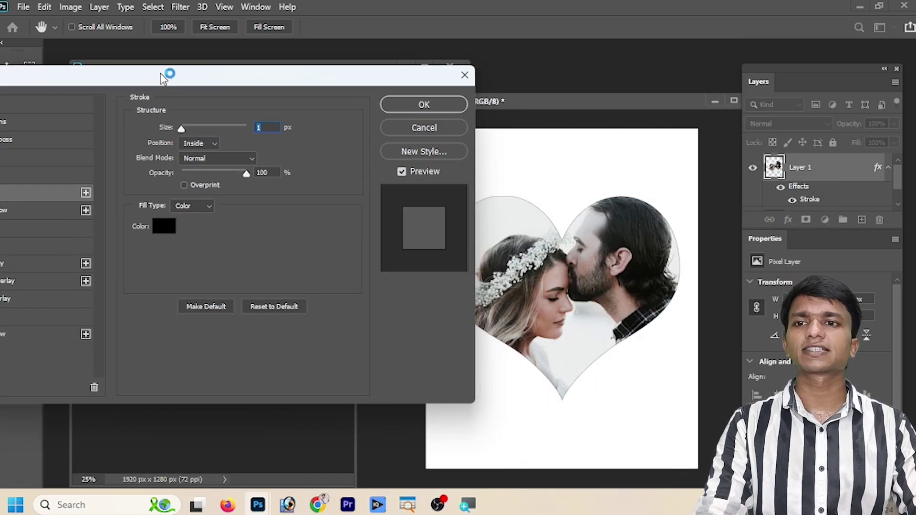
{"action": "left_click_drag", "start_coordinate": [240, 78], "coordinate": [346, 79]}
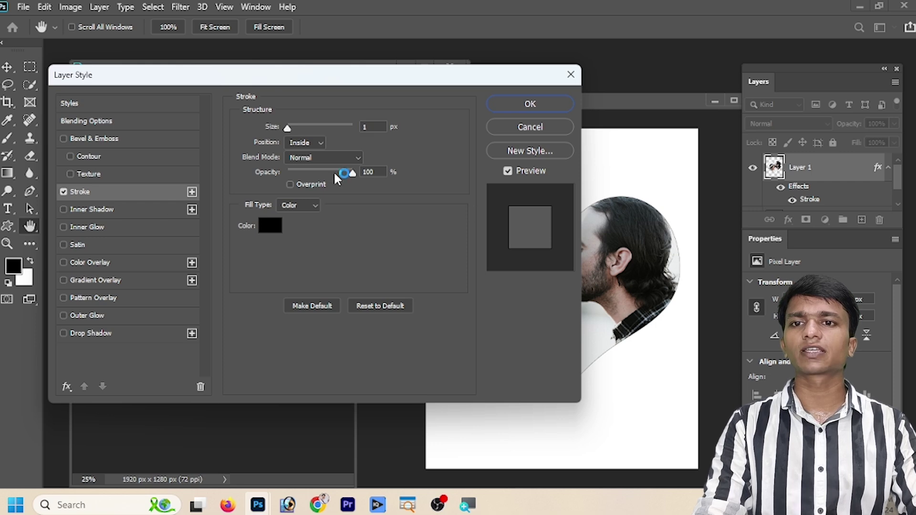
{"action": "double_click", "coordinate": [369, 172]}
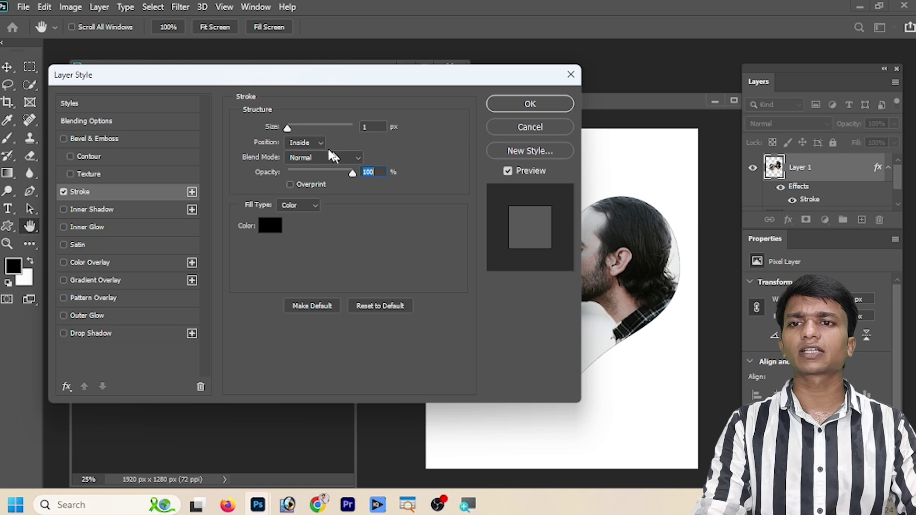
{"action": "left_click", "coordinate": [306, 258]}
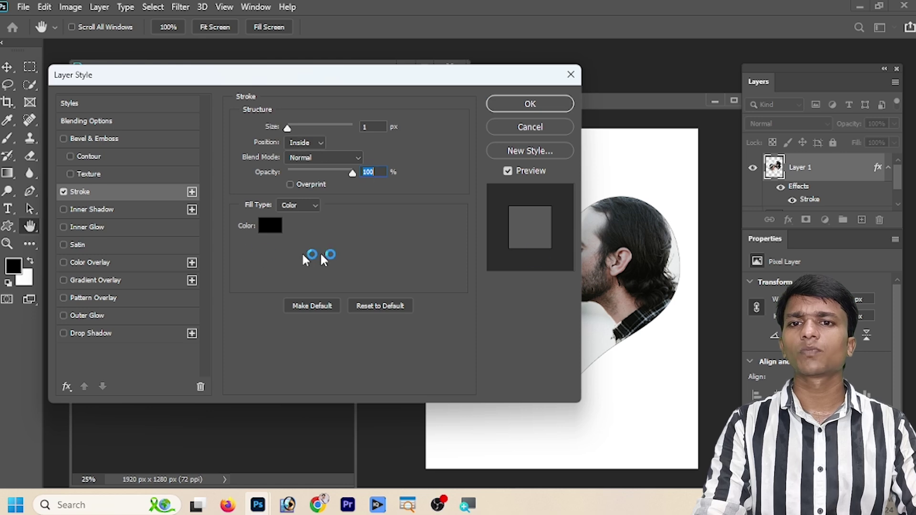
Set the stroke colour to #f50202, thicken it, and apply the effect.
{"action": "left_click", "coordinate": [268, 227]}
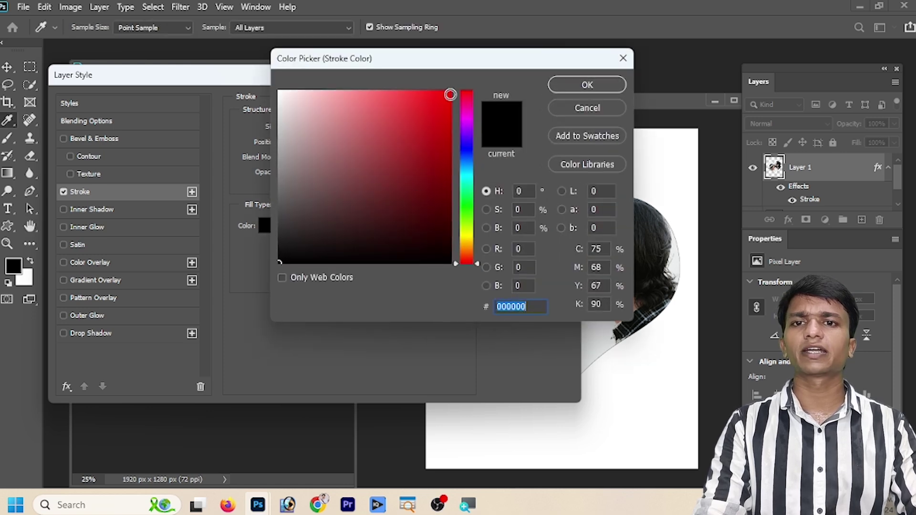
{"action": "type", "text": "f50202"}
{"action": "left_click", "coordinate": [587, 85]}
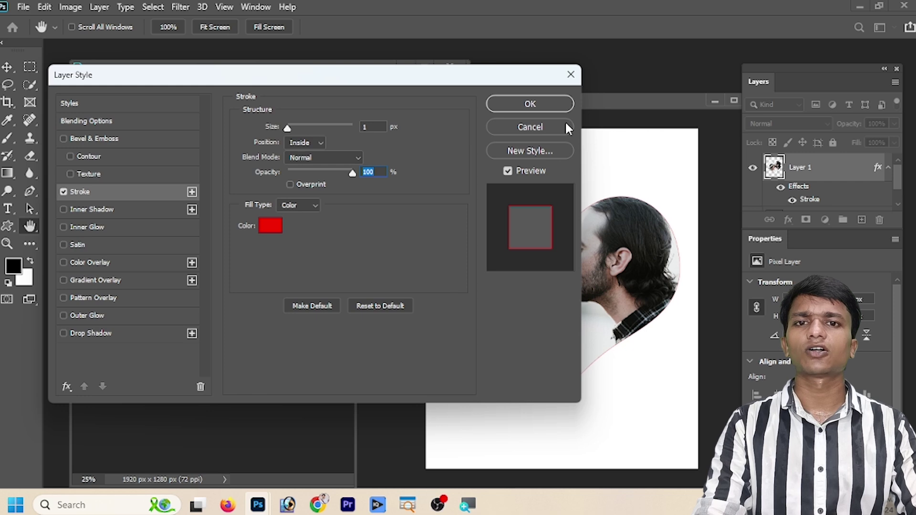
{"action": "left_click", "coordinate": [289, 128]}
{"action": "left_click_drag", "start_coordinate": [288, 128], "coordinate": [293, 129]}
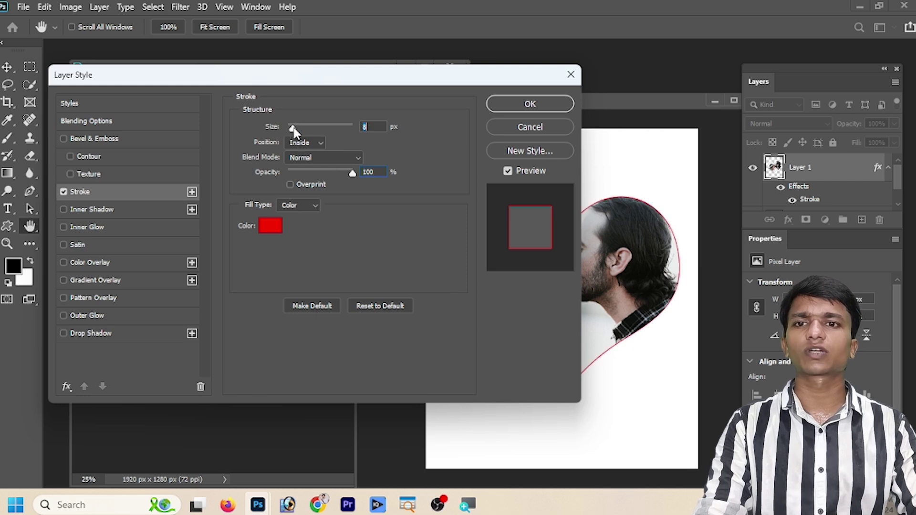
{"action": "left_click", "coordinate": [520, 107]}
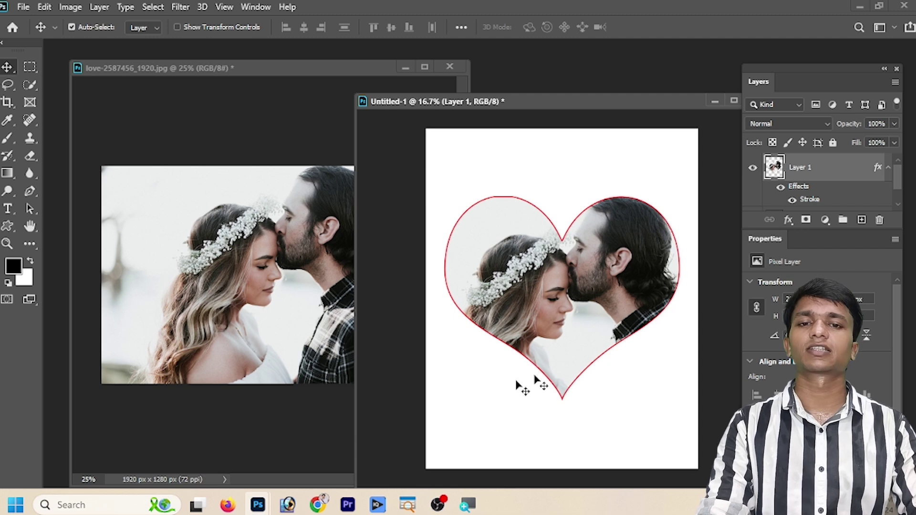
{"action": "left_click", "coordinate": [255, 276]}
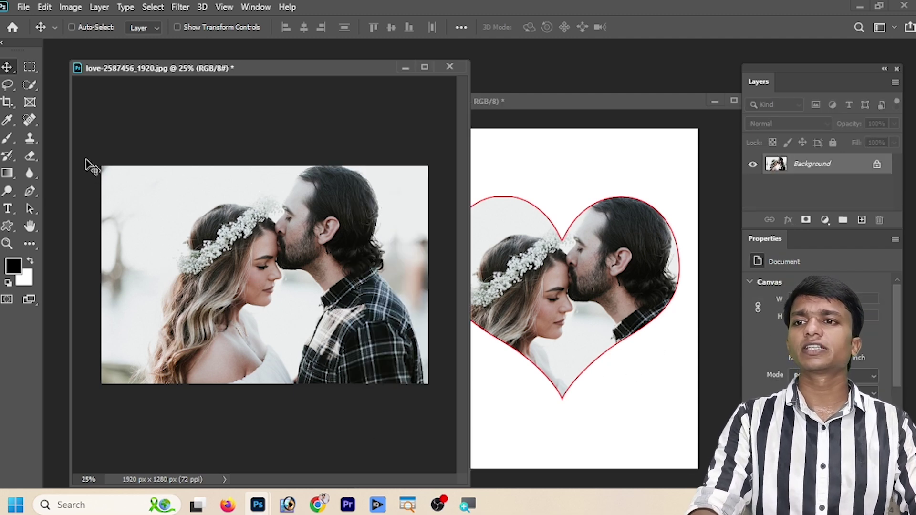
Draw a puzzle-piece custom shape path across the couple photo.
{"action": "key", "text": "ctrl"}
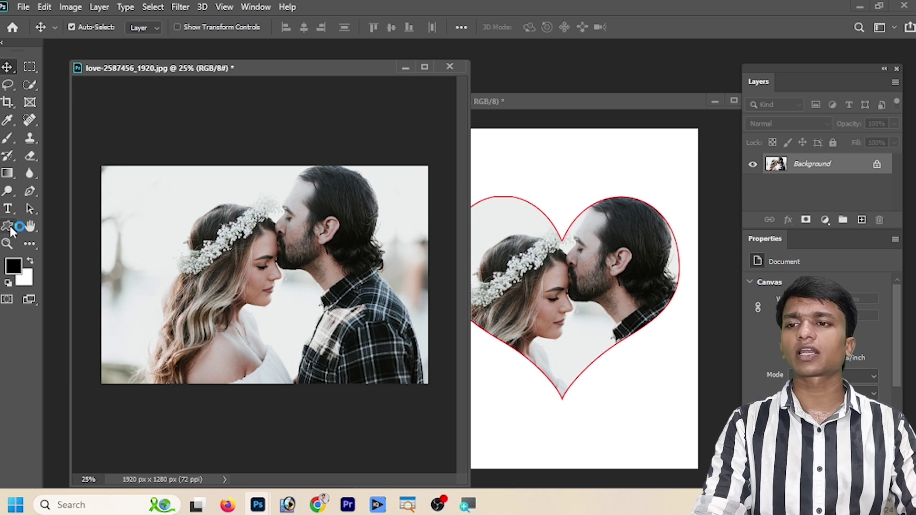
{"action": "left_click", "coordinate": [7, 226]}
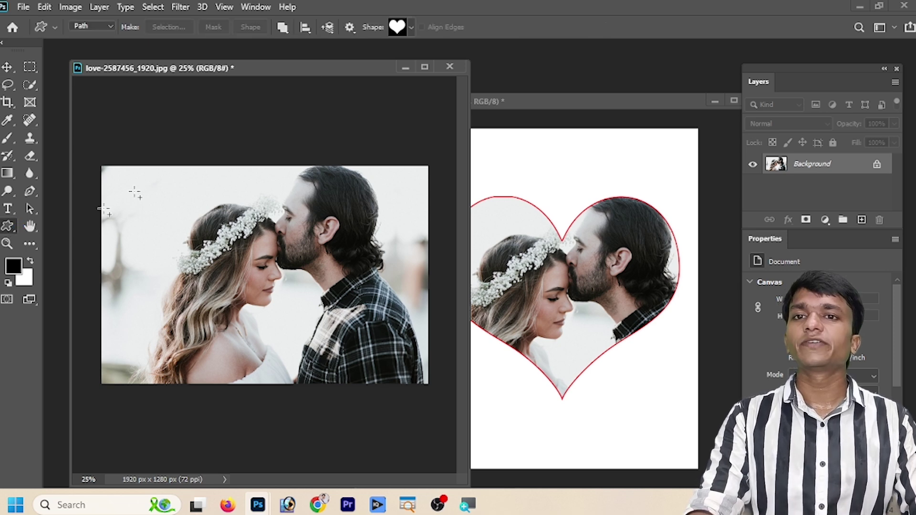
{"action": "left_click", "coordinate": [409, 28]}
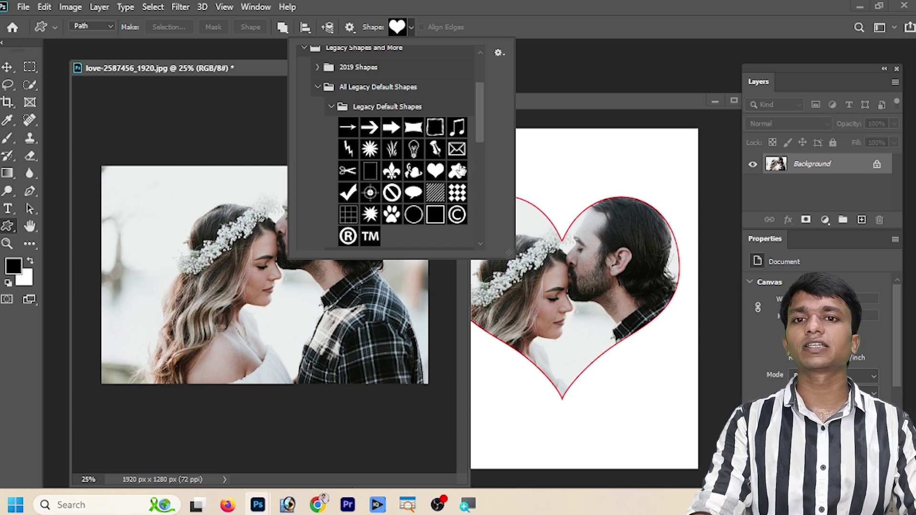
{"action": "left_click", "coordinate": [458, 171]}
{"action": "left_click", "coordinate": [172, 236]}
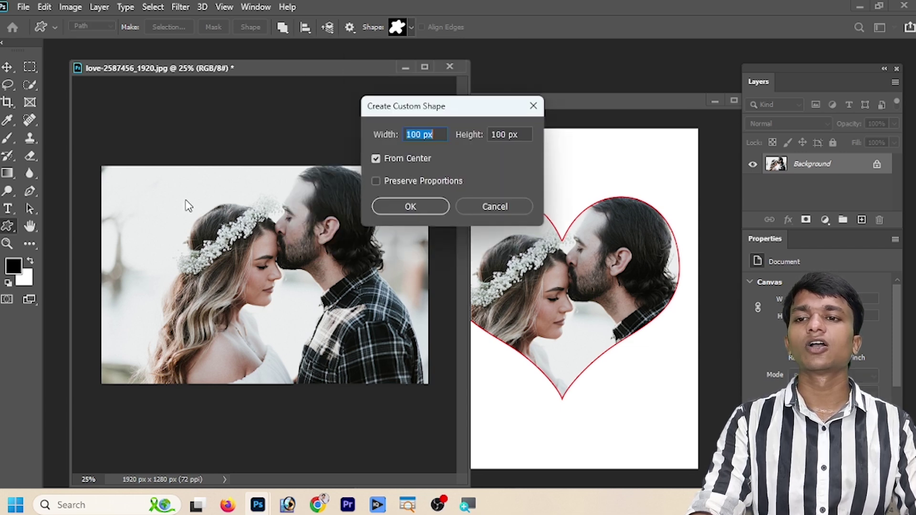
{"action": "left_click", "coordinate": [495, 206]}
{"action": "mouse_move", "coordinate": [175, 201]}
{"action": "left_mouse_down"}
{"action": "mouse_move", "coordinate": [269, 261]}
{"action": "mouse_move", "coordinate": [296, 299]}
{"action": "left_mouse_up"}
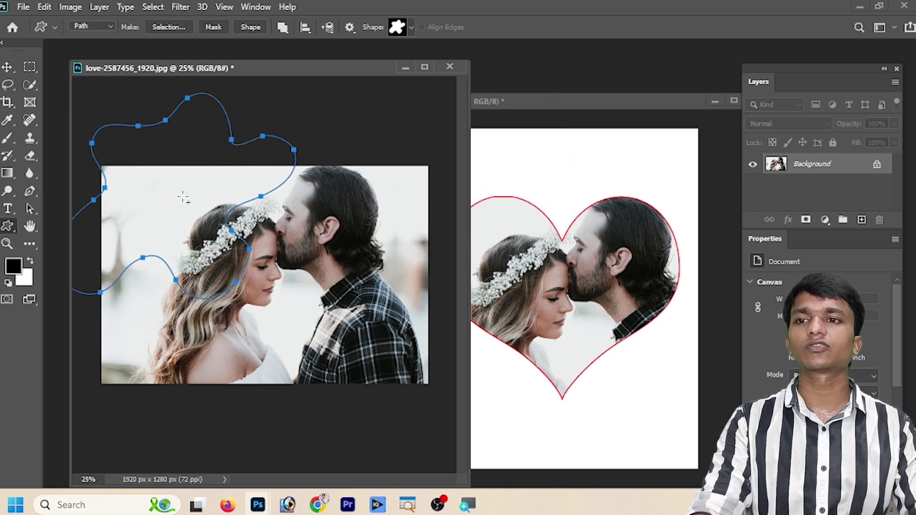
Move the blob path onto the couple and convert it into a selection.
{"action": "key", "text": "ctrl+t"}
{"action": "mouse_move", "coordinate": [170, 195]}
{"action": "left_mouse_down"}
{"action": "mouse_move", "coordinate": [284, 259]}
{"action": "mouse_move", "coordinate": [273, 272]}
{"action": "left_mouse_up"}
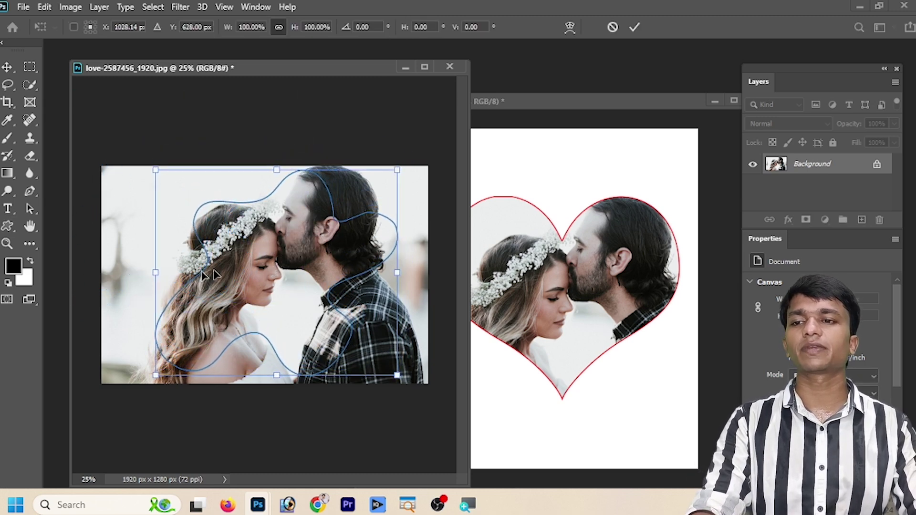
{"action": "key", "text": "Return"}
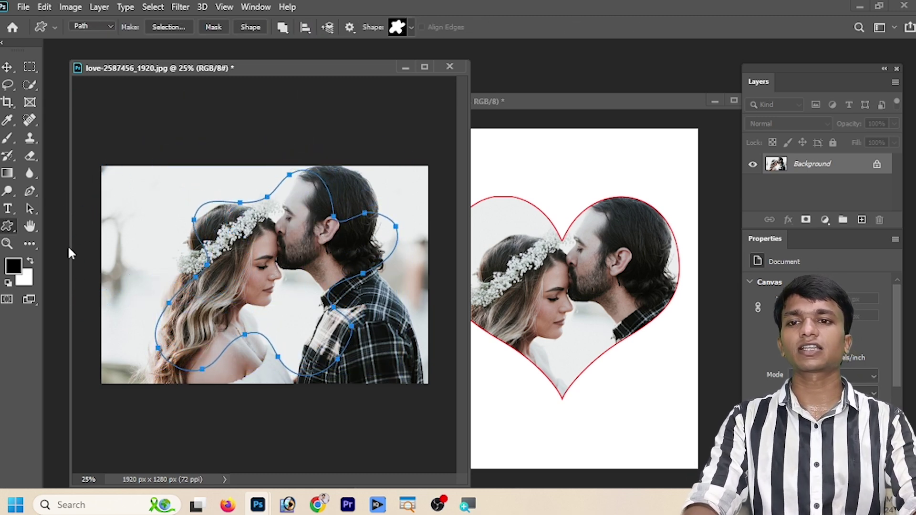
{"action": "key", "text": "ctrl+Return"}
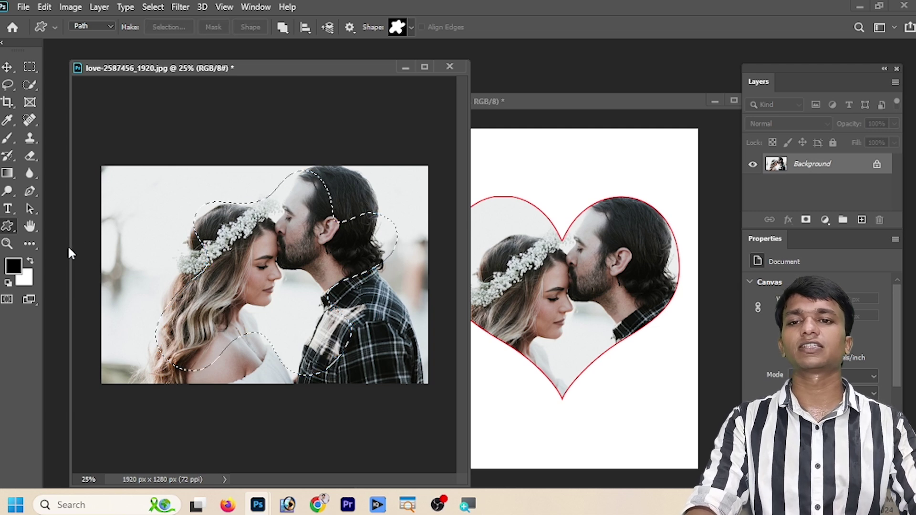
{"action": "left_click", "coordinate": [8, 66]}
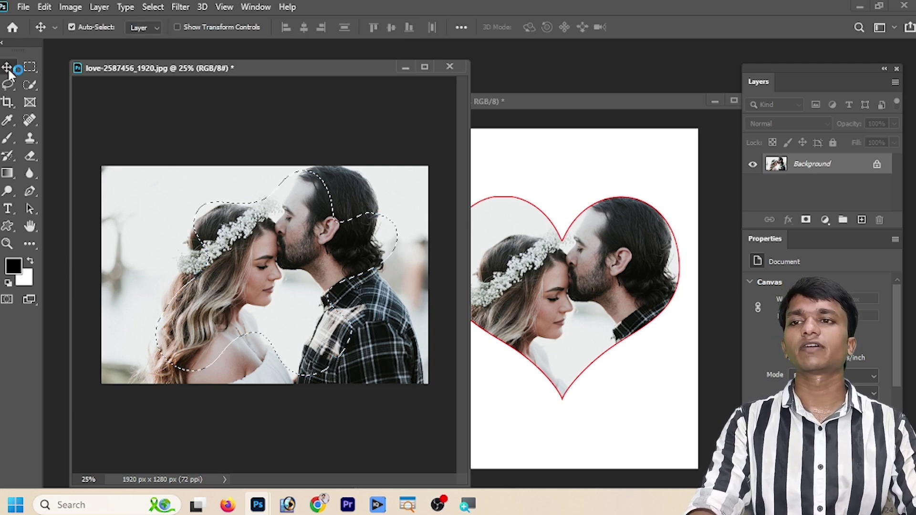
Move the blob selection into Untitled-1 as Layer 2, scale it to about 195%, and reposition it.
{"action": "mouse_move", "coordinate": [190, 228]}
{"action": "left_mouse_down"}
{"action": "mouse_move", "coordinate": [579, 308]}
{"action": "mouse_move", "coordinate": [533, 179]}
{"action": "left_mouse_up"}
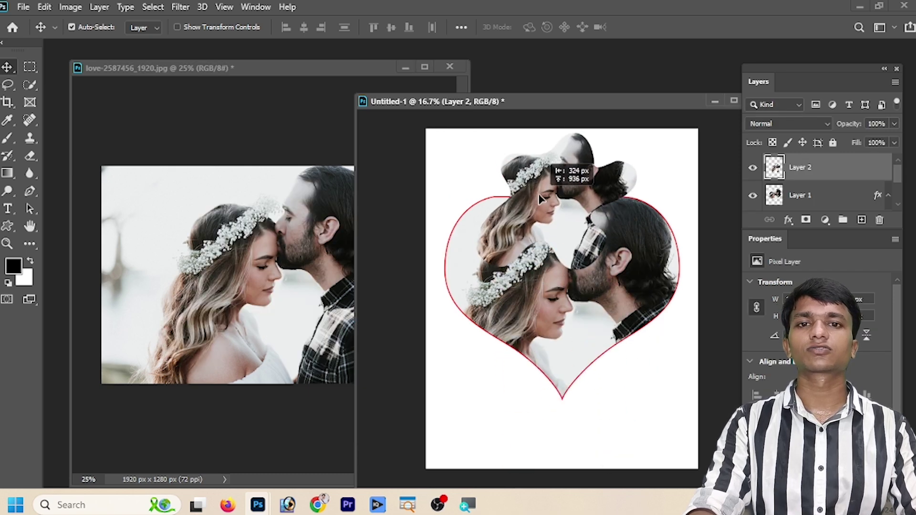
{"action": "key", "text": "ctrl+t"}
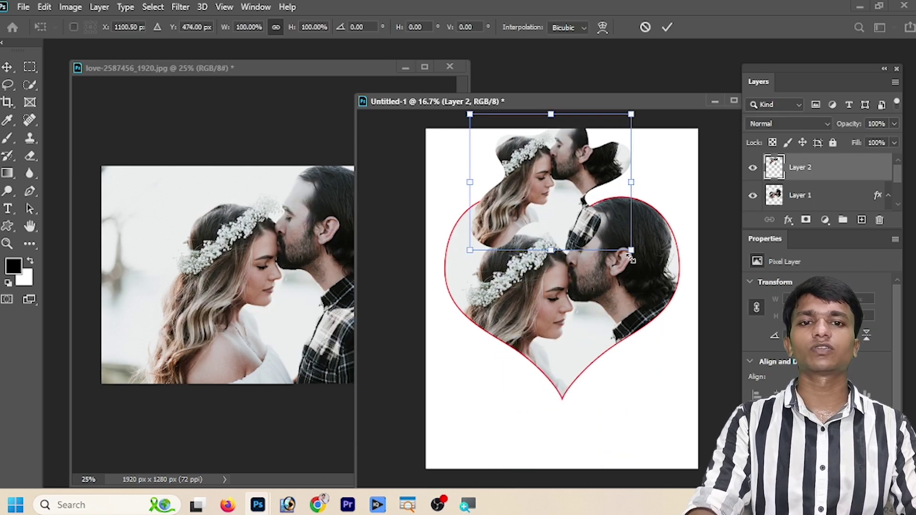
{"action": "left_click_drag", "start_coordinate": [628, 249], "coordinate": [781, 377]}
{"action": "mouse_move", "coordinate": [629, 293]}
{"action": "left_mouse_down"}
{"action": "mouse_move", "coordinate": [576, 335]}
{"action": "mouse_move", "coordinate": [535, 284]}
{"action": "left_mouse_up"}
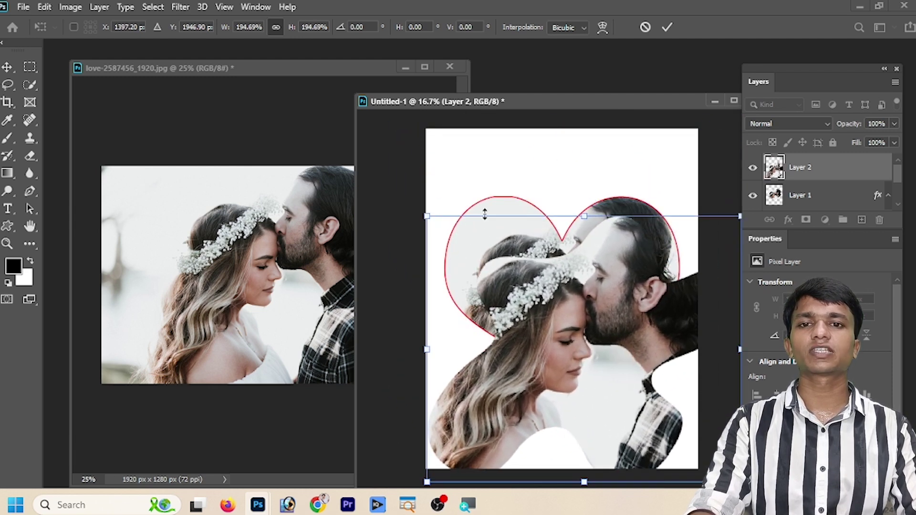
{"action": "left_click", "coordinate": [8, 66]}
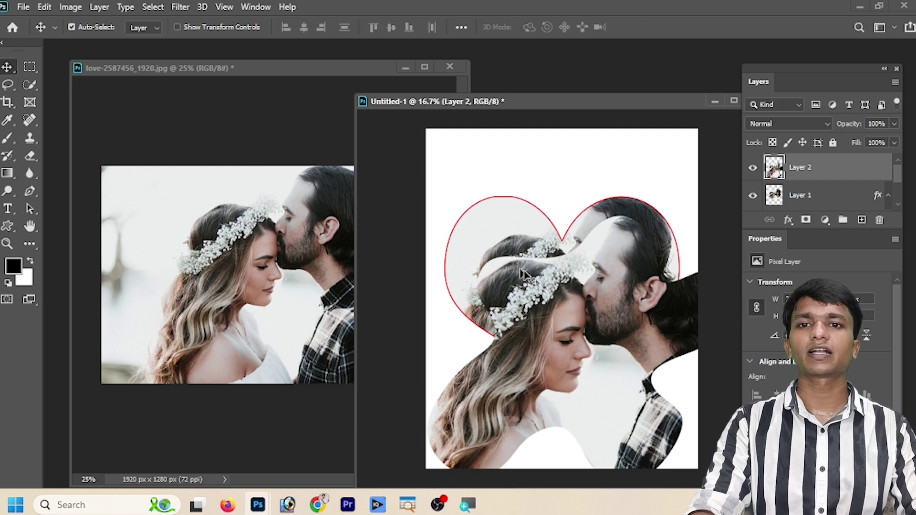
{"action": "mouse_move", "coordinate": [572, 360]}
{"action": "left_mouse_down"}
{"action": "mouse_move", "coordinate": [549, 307]}
{"action": "mouse_move", "coordinate": [546, 315]}
{"action": "left_mouse_up"}
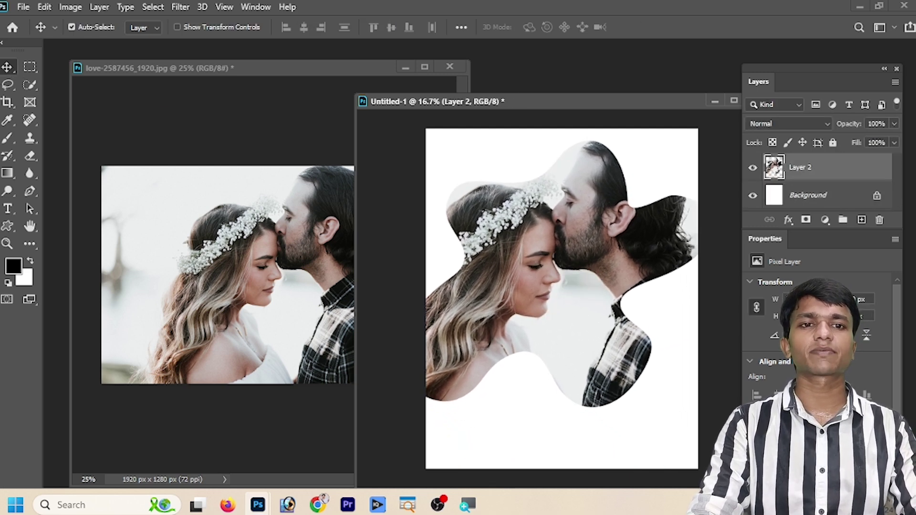
Add a green #02f959 Stroke effect to Layer 2, positioned Outside.
{"action": "left_click", "coordinate": [788, 220]}
{"action": "left_click", "coordinate": [810, 266]}
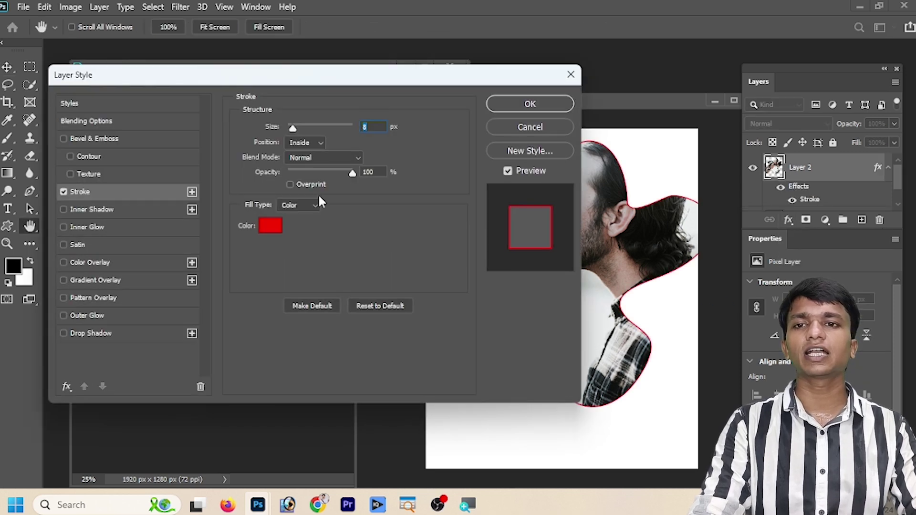
{"action": "left_click", "coordinate": [265, 226]}
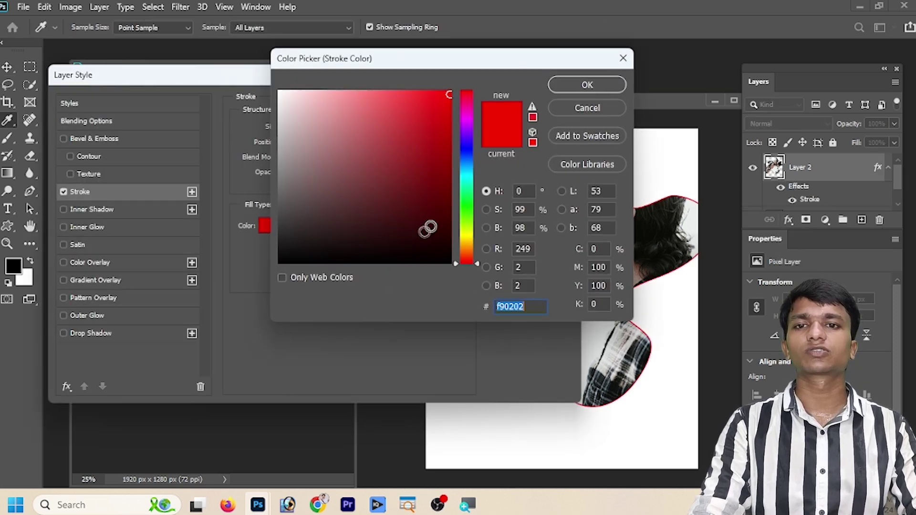
{"action": "left_click", "coordinate": [472, 195]}
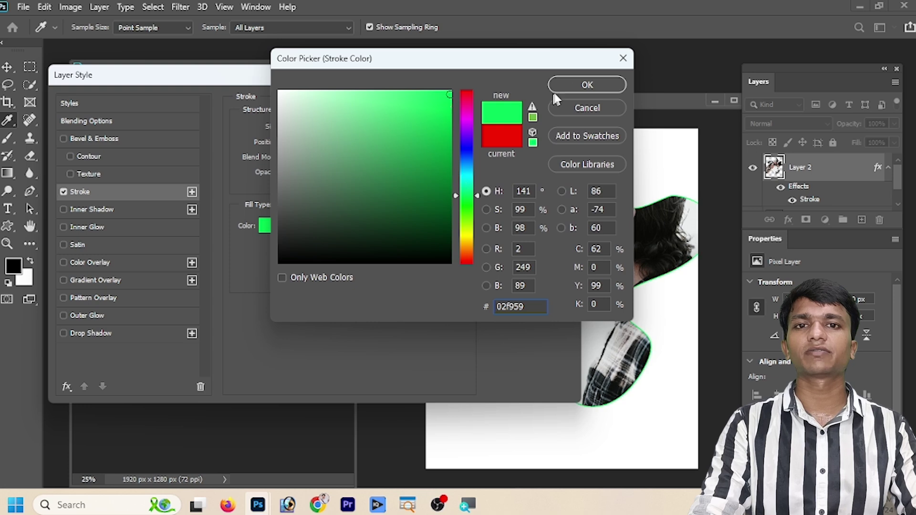
{"action": "left_click", "coordinate": [582, 86]}
{"action": "left_click_drag", "start_coordinate": [293, 128], "coordinate": [319, 128]}
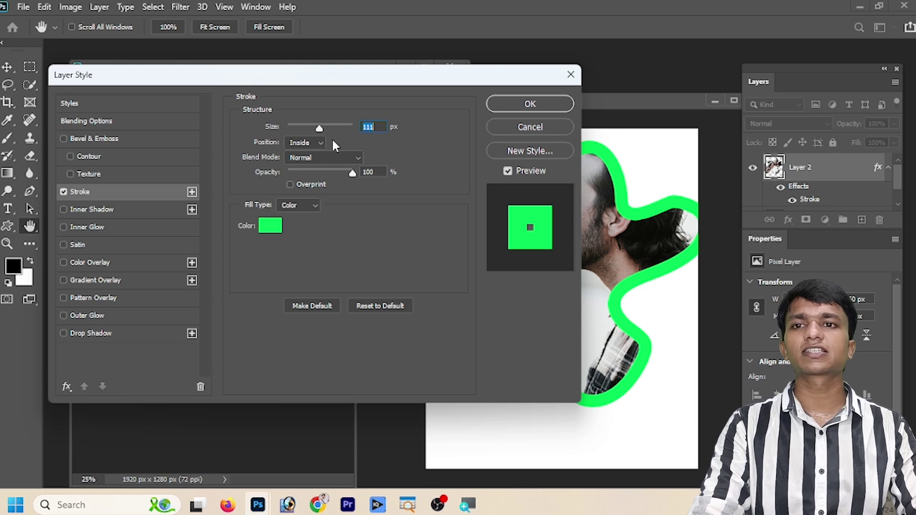
{"action": "left_click", "coordinate": [314, 140]}
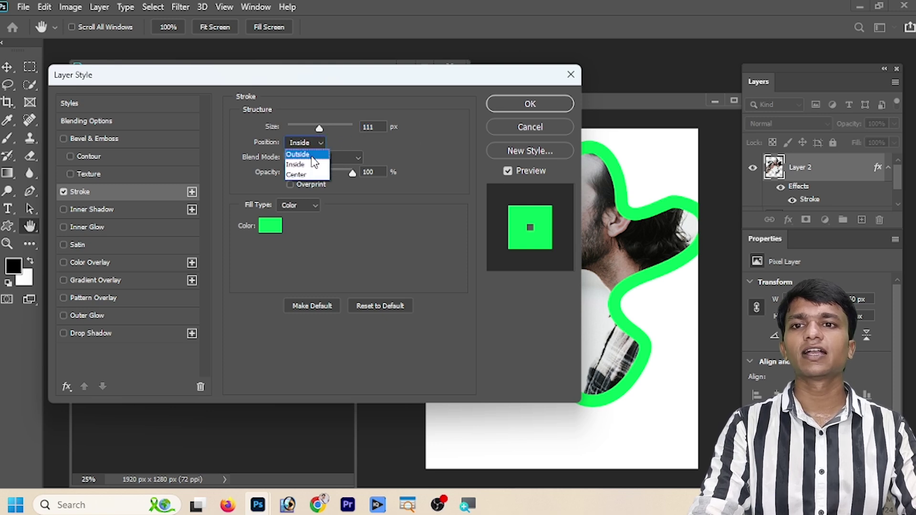
{"action": "left_click", "coordinate": [311, 154]}
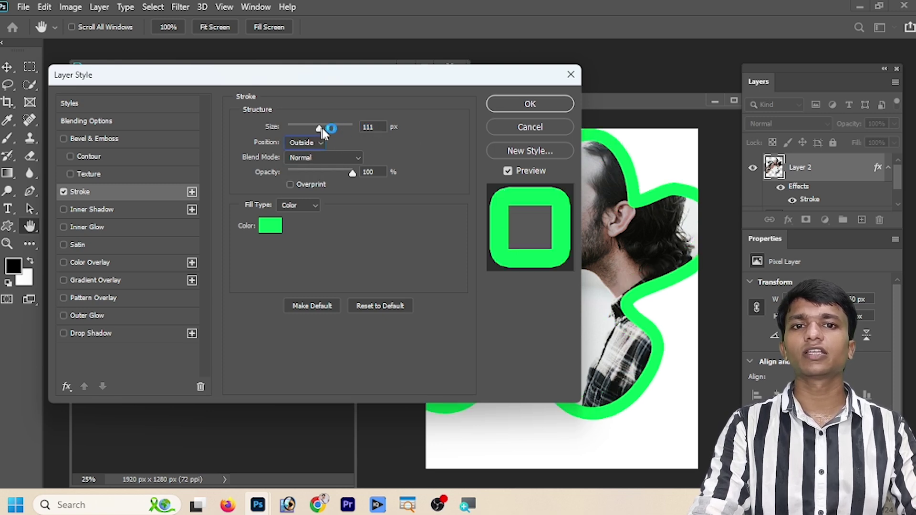
Set the stroke blend mode to Hard Light and size to 76 px, then apply.
{"action": "mouse_move", "coordinate": [321, 128]}
{"action": "left_mouse_down"}
{"action": "mouse_move", "coordinate": [326, 139]}
{"action": "mouse_move", "coordinate": [310, 136]}
{"action": "left_mouse_up"}
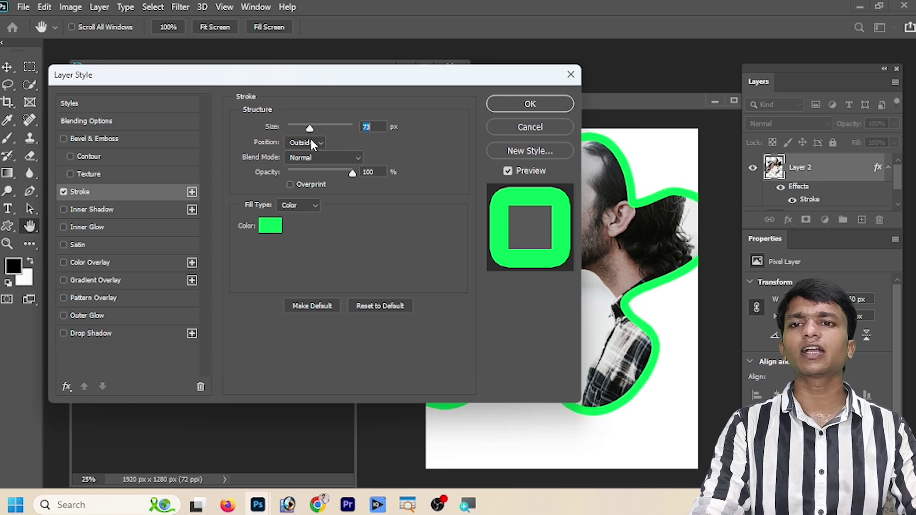
{"action": "left_click", "coordinate": [334, 156]}
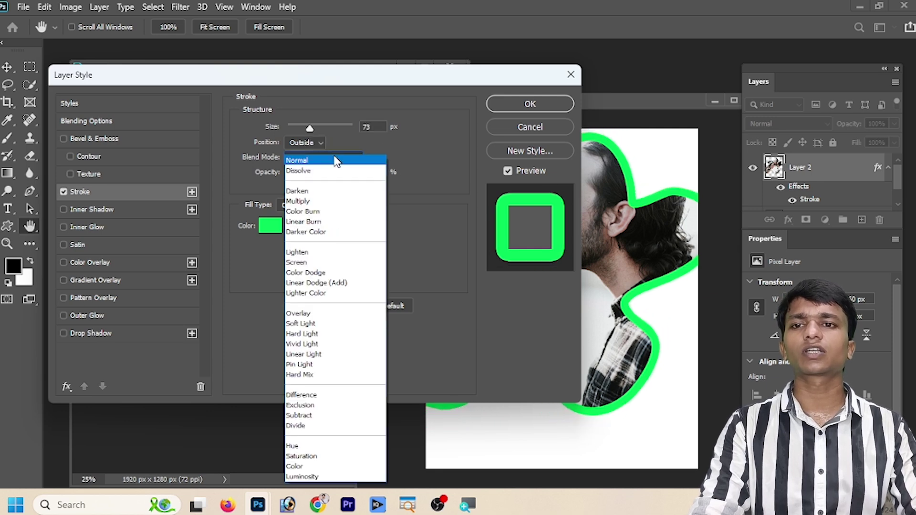
{"action": "left_click", "coordinate": [337, 212]}
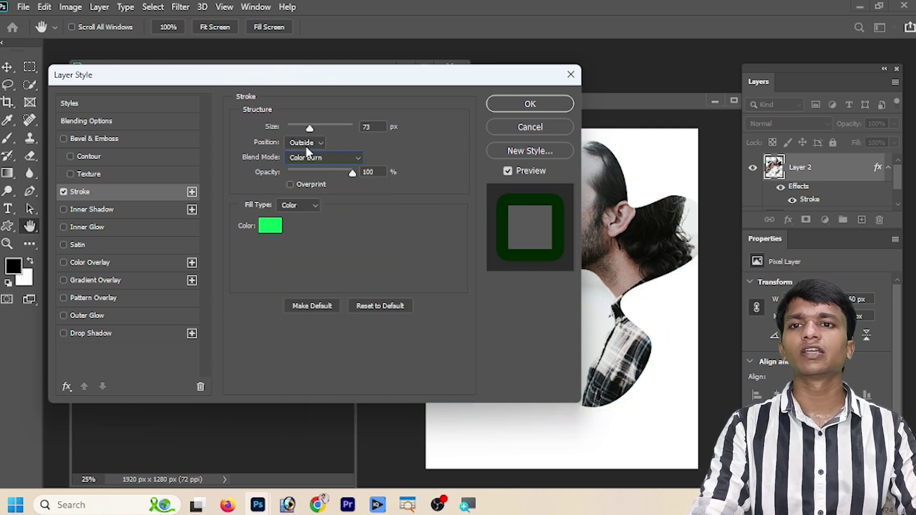
{"action": "left_click", "coordinate": [309, 159]}
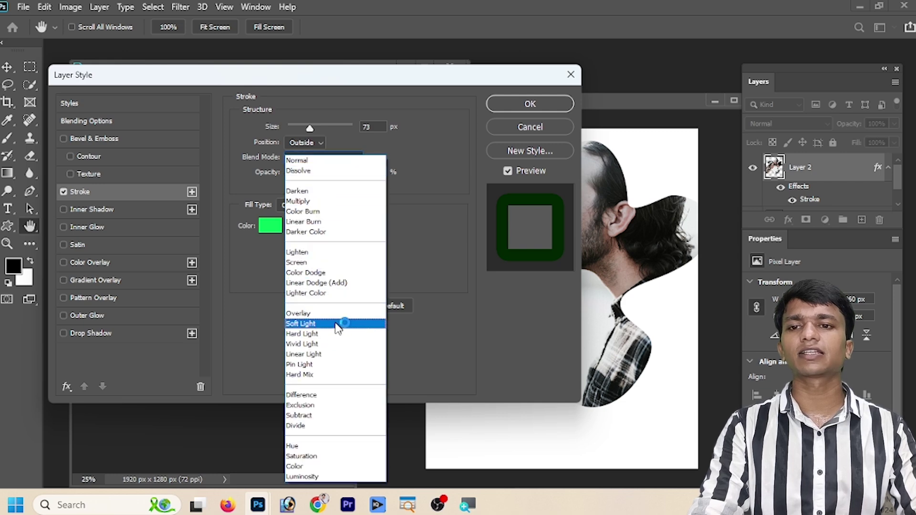
{"action": "left_click", "coordinate": [337, 335]}
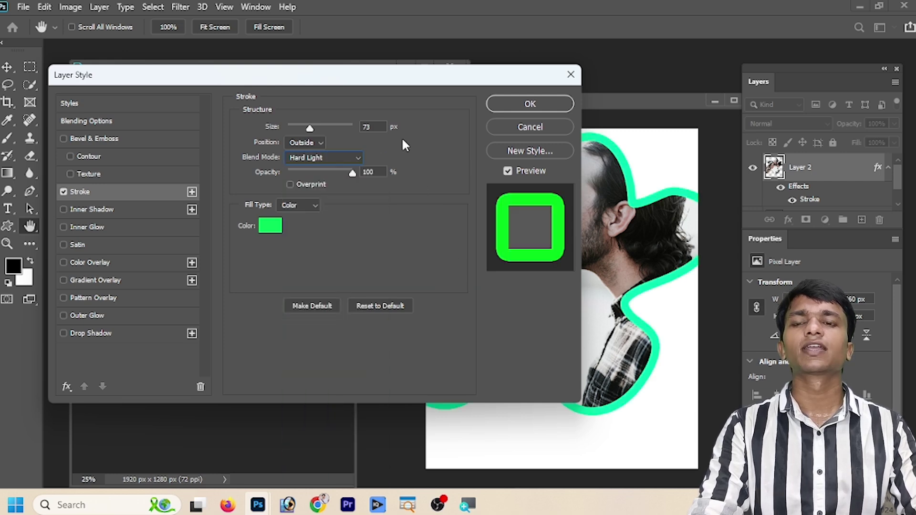
{"action": "left_click_drag", "start_coordinate": [311, 130], "coordinate": [332, 132]}
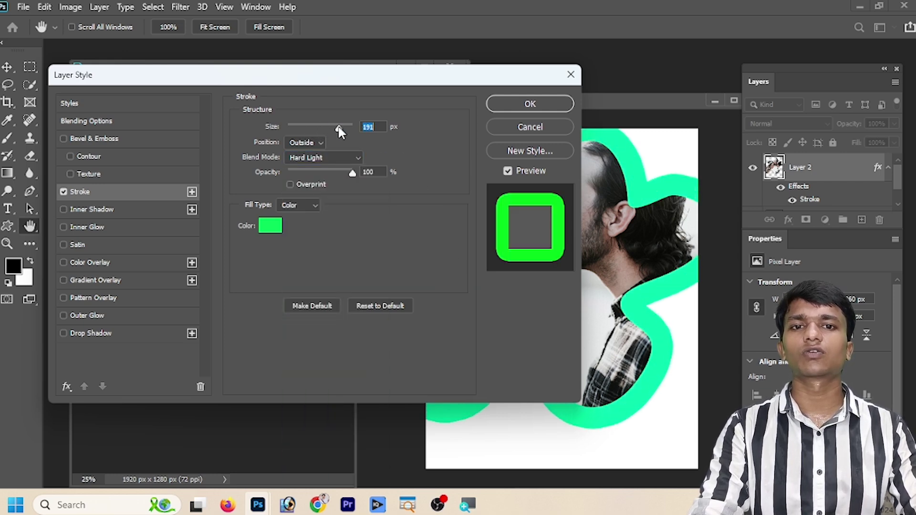
{"action": "left_click", "coordinate": [537, 108]}
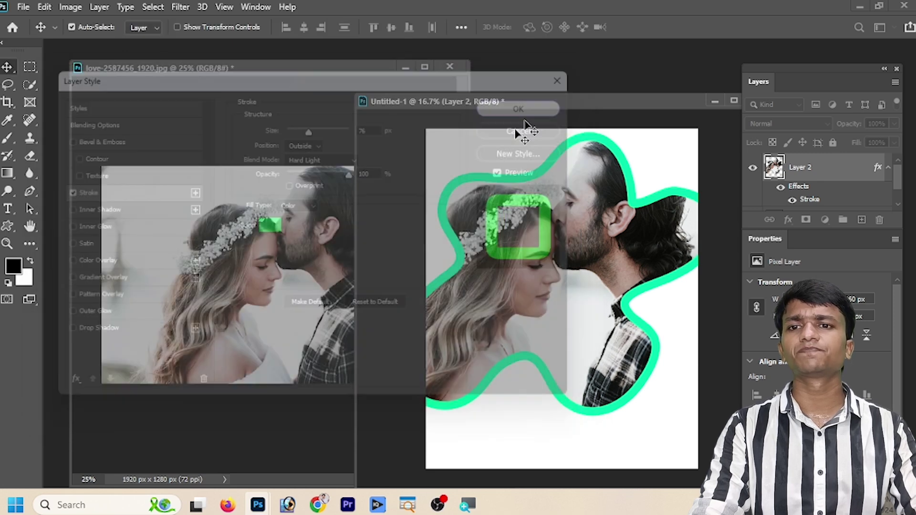
On the love photo, outline a rectangle path over the couple's faces with the Rectangle Tool.
{"action": "left_click", "coordinate": [198, 281]}
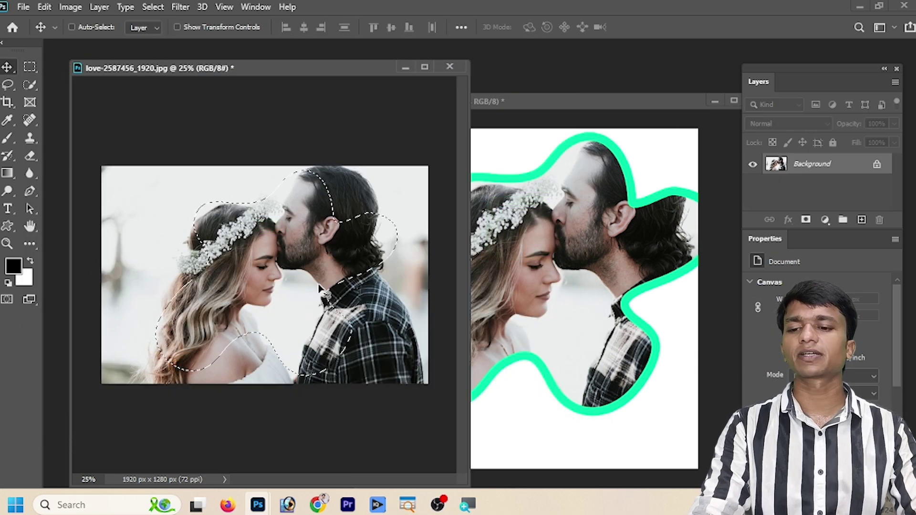
{"action": "left_click", "coordinate": [8, 227]}
{"action": "right_click", "coordinate": [9, 231]}
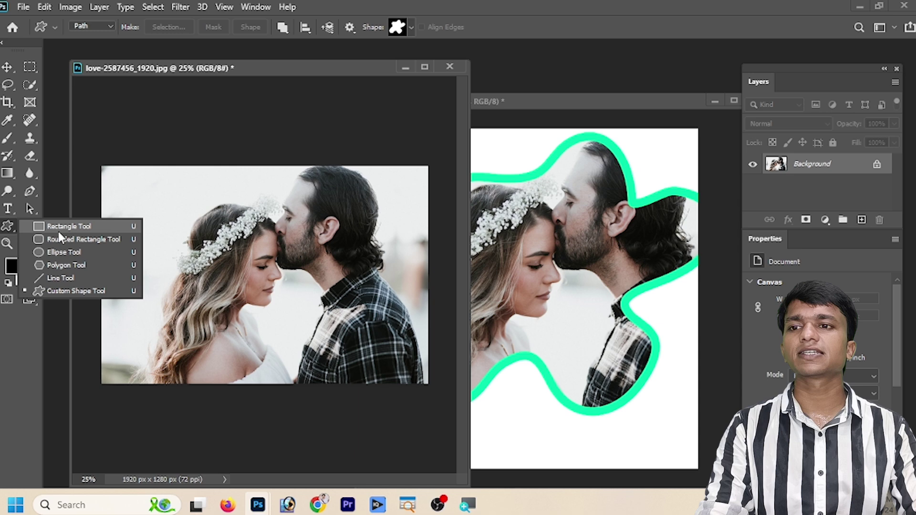
{"action": "left_click", "coordinate": [58, 224]}
{"action": "left_click_drag", "start_coordinate": [167, 214], "coordinate": [319, 323]}
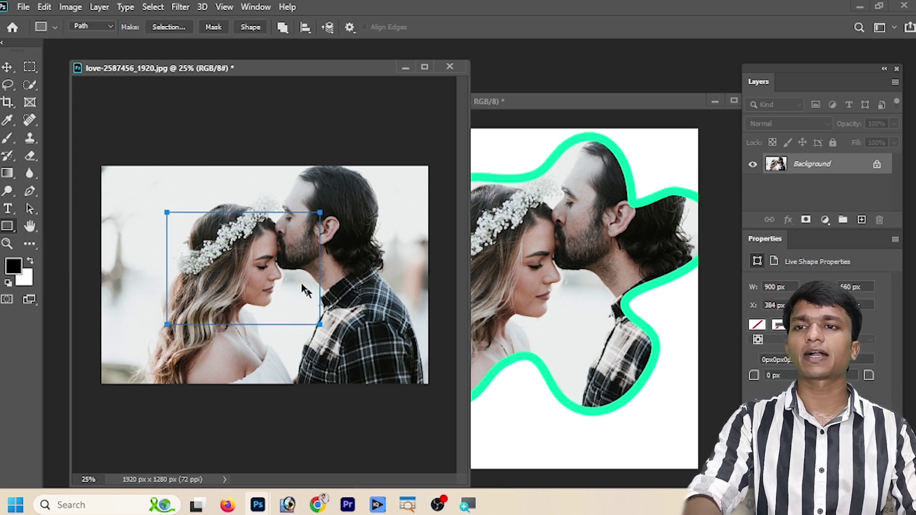
Switch to Shape mode and draw a red rectangle shape layer over the couple.
{"action": "left_click", "coordinate": [87, 26]}
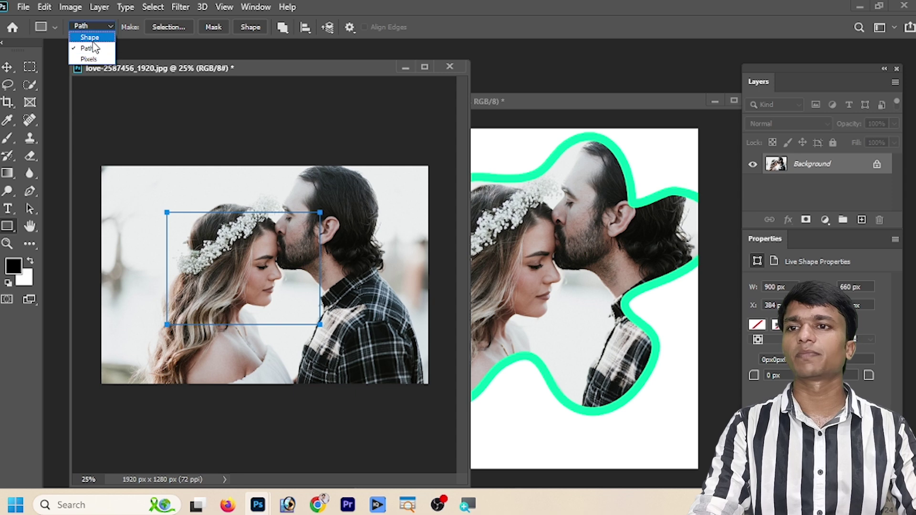
{"action": "left_click", "coordinate": [90, 37]}
{"action": "left_click_drag", "start_coordinate": [150, 206], "coordinate": [331, 335]}
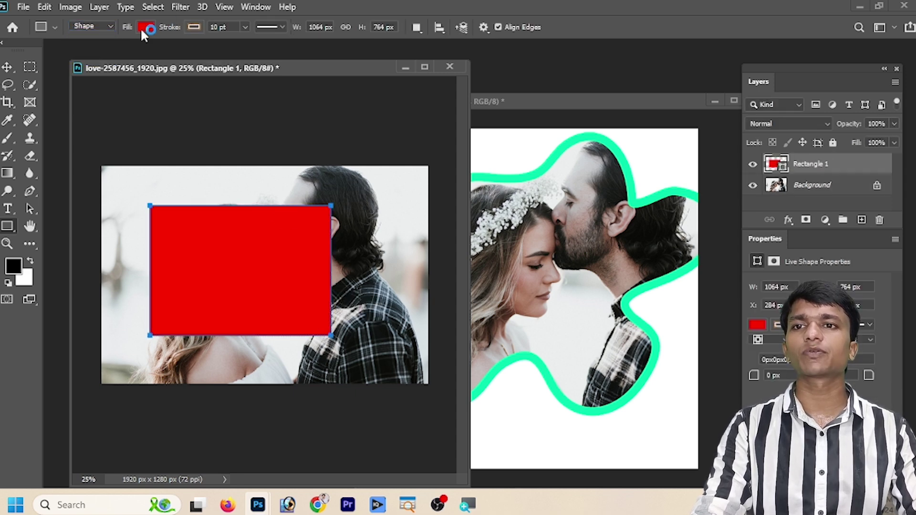
Cancel the accidental close so the photo document stays open.
{"action": "left_click", "coordinate": [145, 27]}
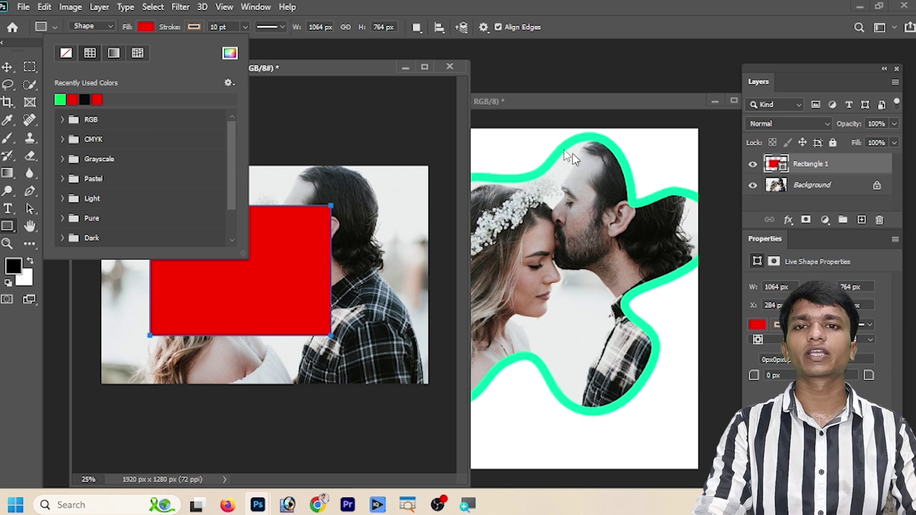
{"action": "left_click", "coordinate": [448, 68]}
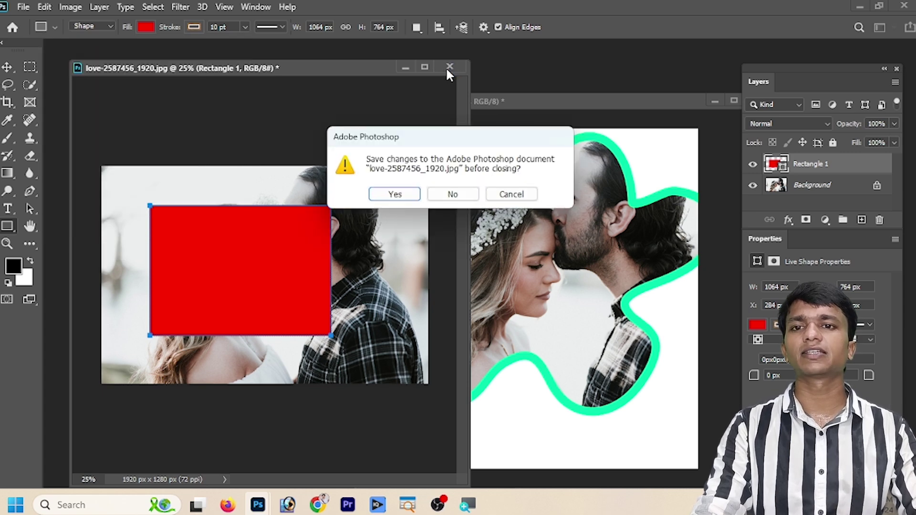
{"action": "left_click", "coordinate": [506, 198]}
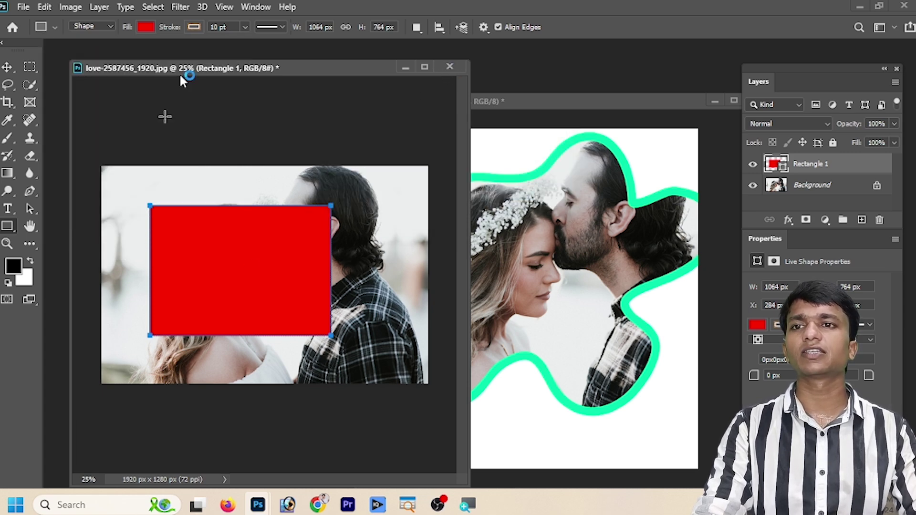
Try dashed and dotted stroke styles on Rectangle 1, then settle on a solid line.
{"action": "left_click", "coordinate": [280, 28]}
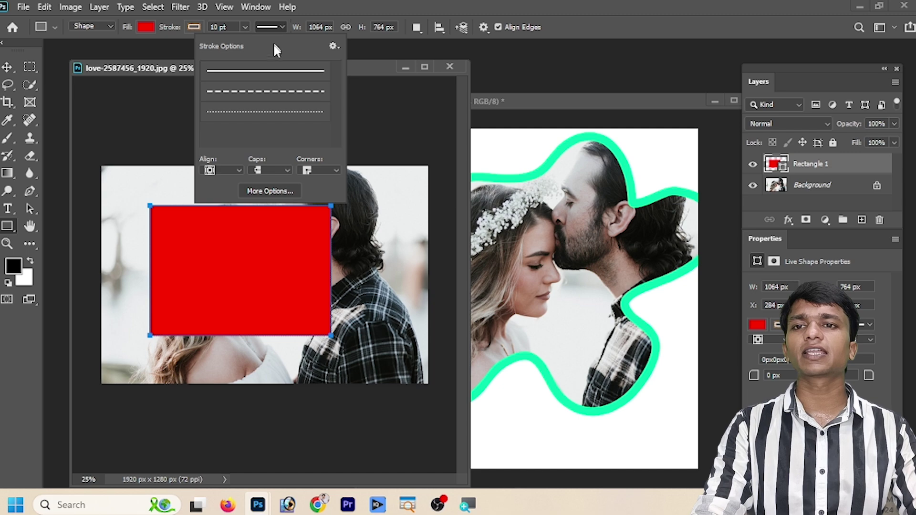
{"action": "left_click", "coordinate": [274, 91]}
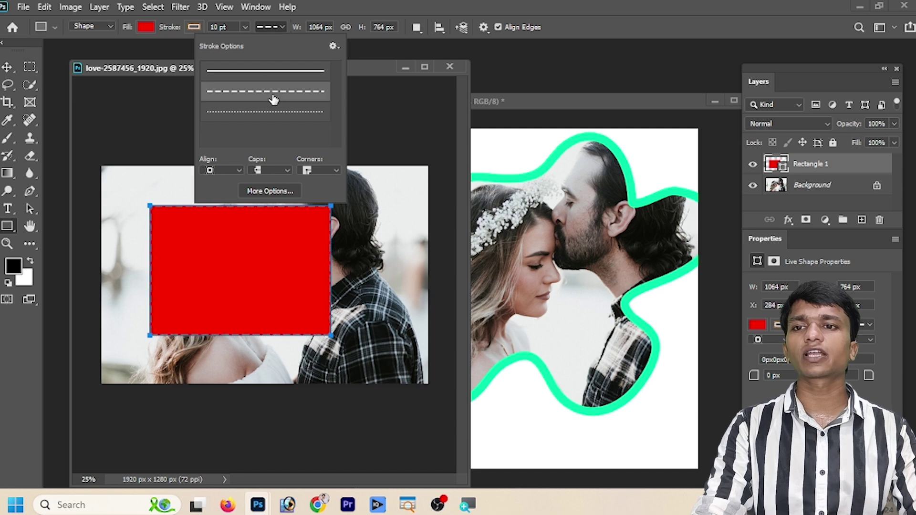
{"action": "left_click", "coordinate": [224, 233]}
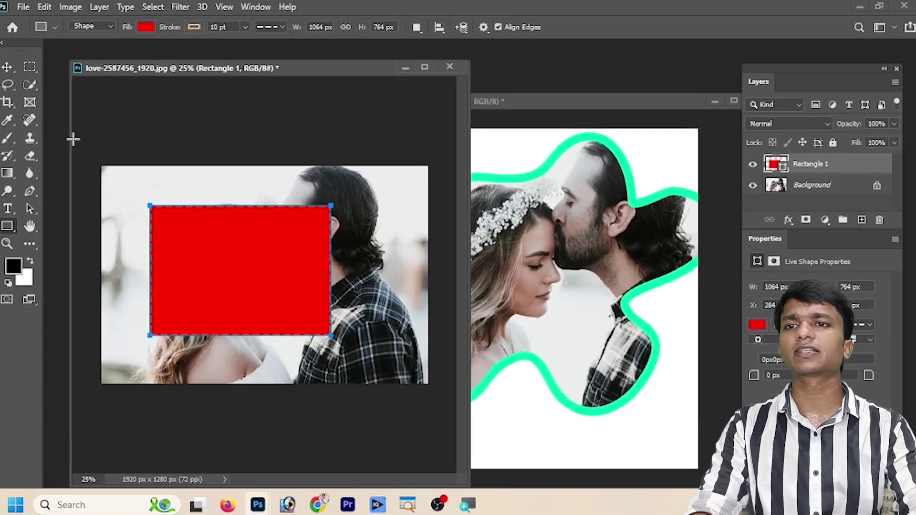
{"action": "left_click", "coordinate": [279, 29]}
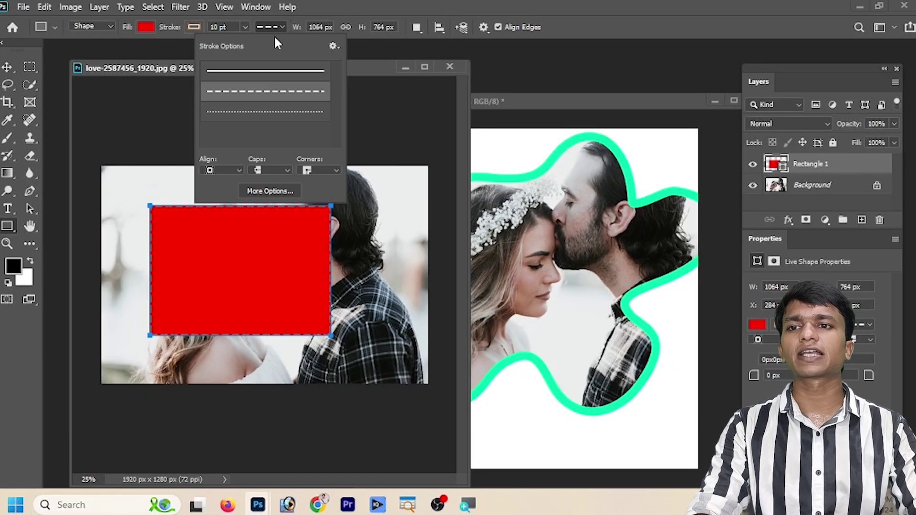
{"action": "left_click", "coordinate": [279, 114]}
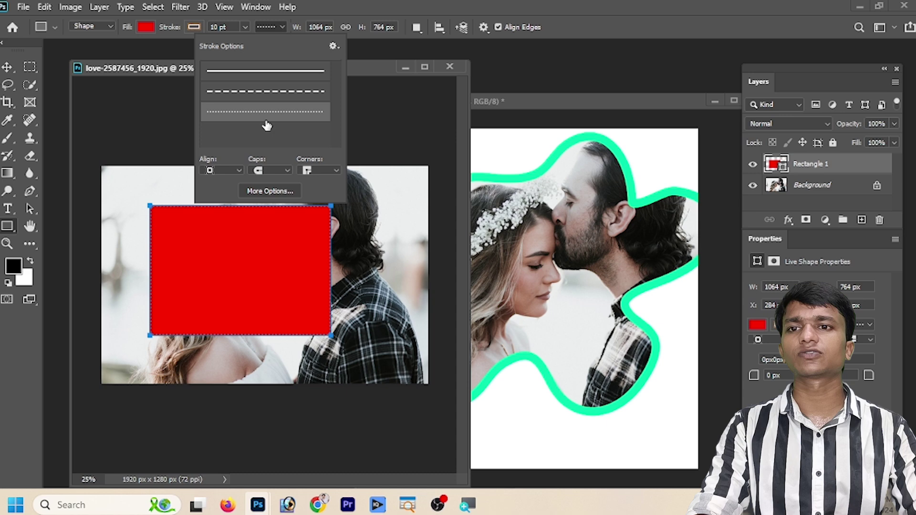
{"action": "left_click", "coordinate": [292, 72]}
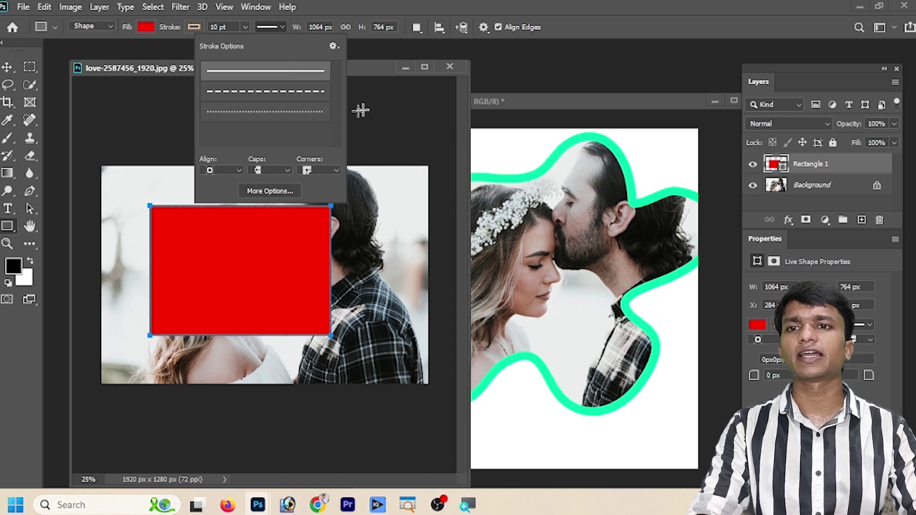
{"action": "left_click", "coordinate": [384, 96]}
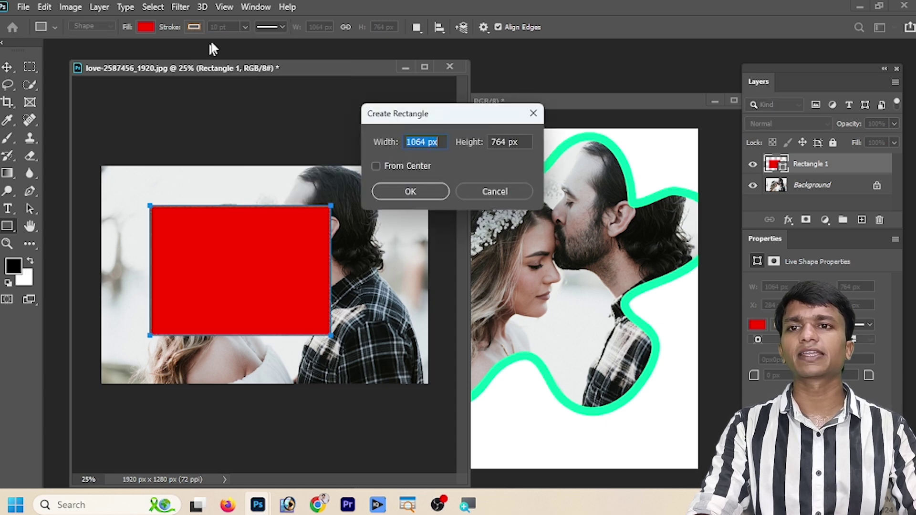
{"action": "left_click", "coordinate": [492, 190]}
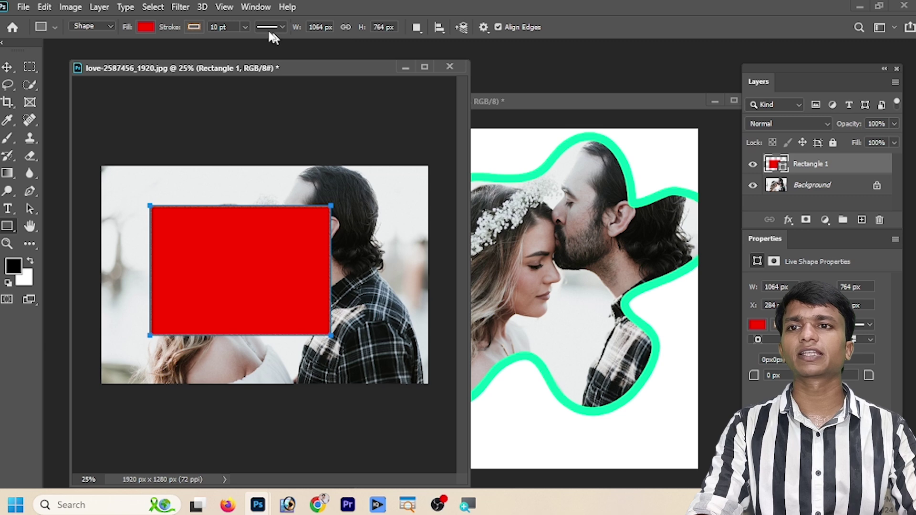
Change the rectangle's stroke colour to a bright blue in the Color Picker.
{"action": "left_click", "coordinate": [193, 27]}
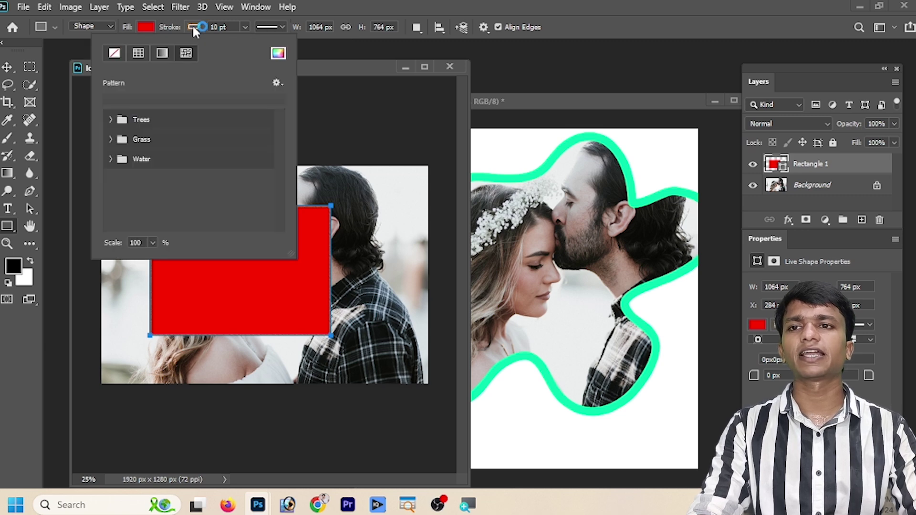
{"action": "left_click", "coordinate": [278, 53]}
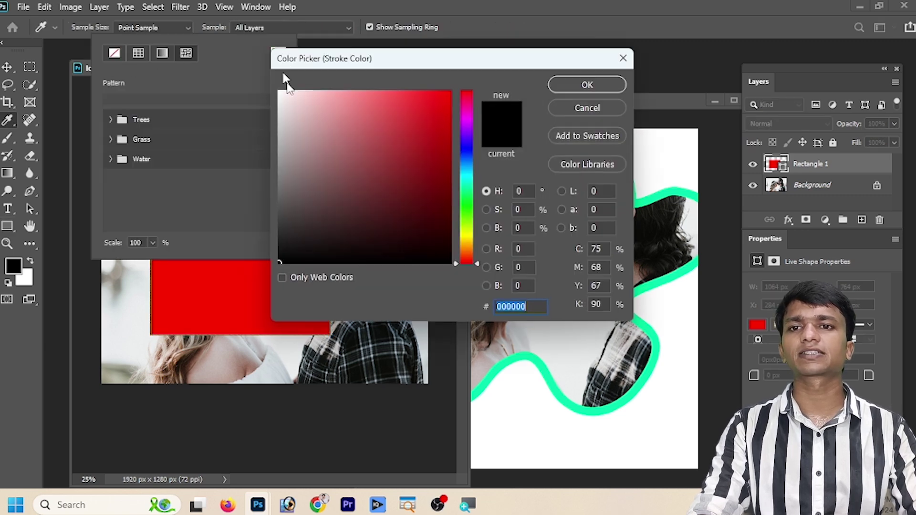
{"action": "left_click", "coordinate": [467, 157]}
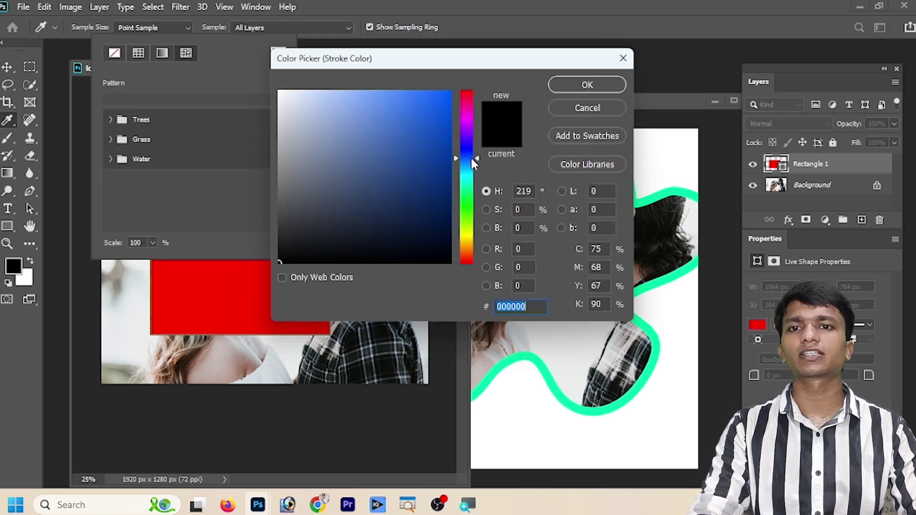
{"action": "left_click", "coordinate": [449, 92]}
{"action": "left_click", "coordinate": [594, 87]}
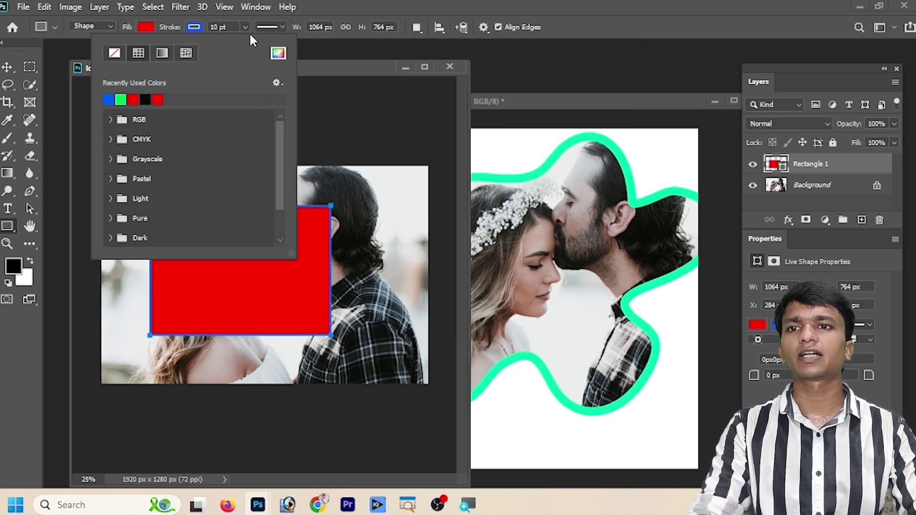
Set the stroke width to 50 pt, then reduce it to 20 pt.
{"action": "left_click", "coordinate": [210, 27]}
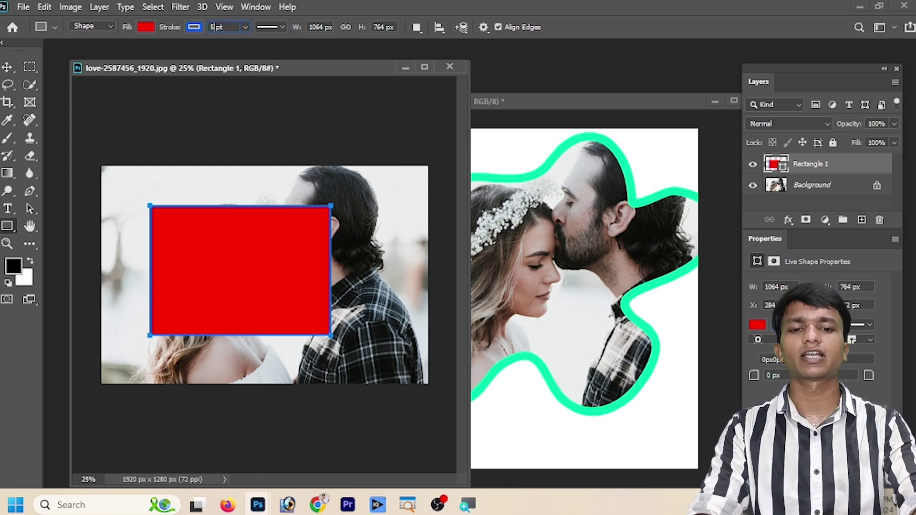
{"action": "type", "text": "50"}
{"action": "key", "text": "Return"}
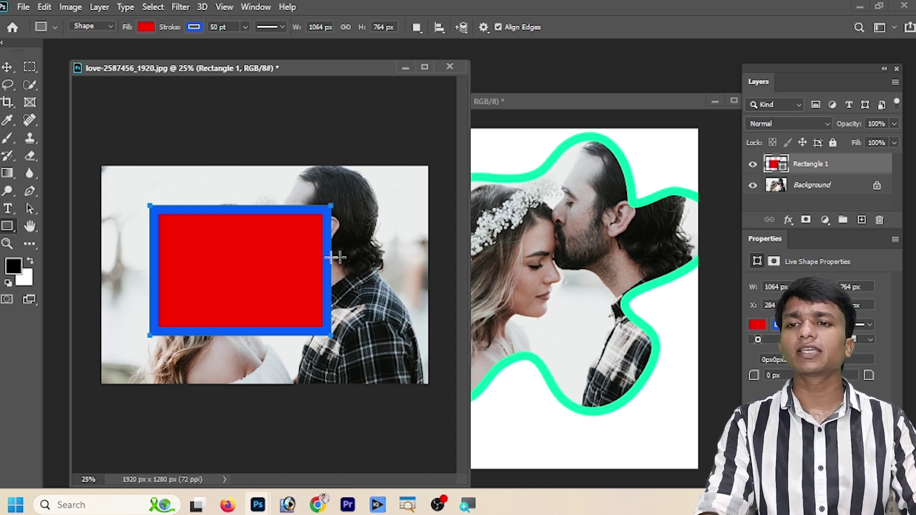
{"action": "left_click", "coordinate": [209, 28]}
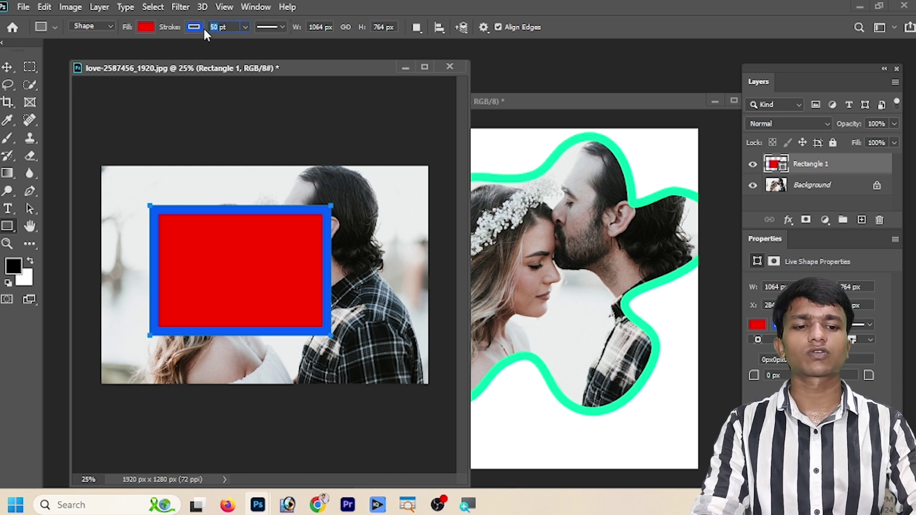
{"action": "type", "text": "20"}
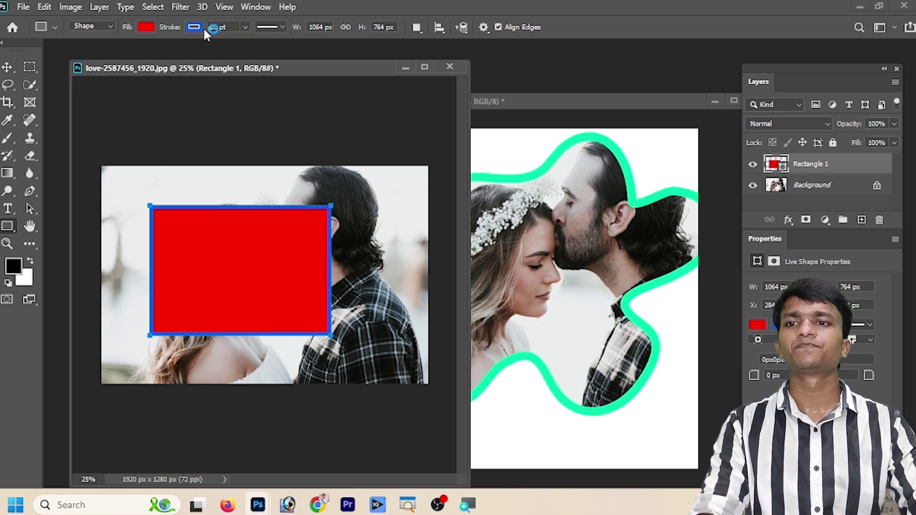
{"action": "left_click", "coordinate": [7, 66]}
Float the Rectangle 1 Properties panel over the canvas and select the top-left corner radius field.
{"action": "right_click", "coordinate": [234, 228]}
{"action": "left_click", "coordinate": [277, 290]}
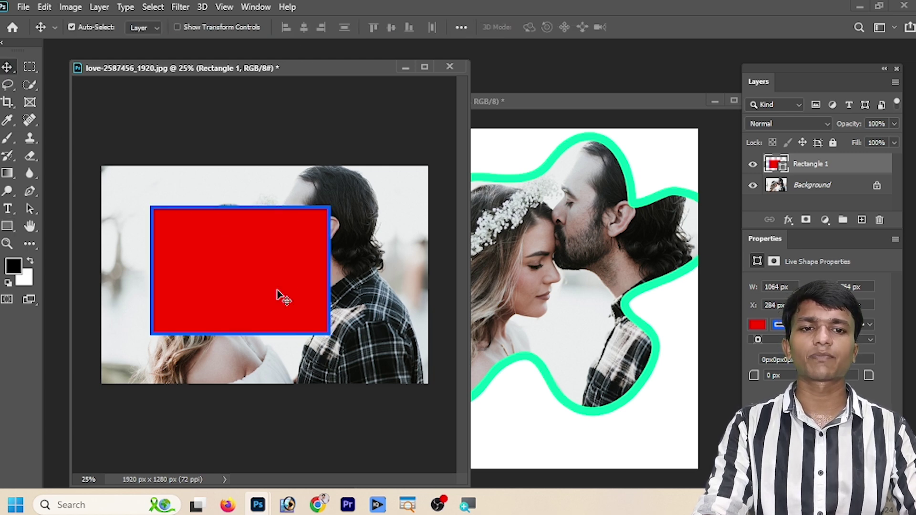
{"action": "mouse_move", "coordinate": [764, 241]}
{"action": "left_mouse_down"}
{"action": "mouse_move", "coordinate": [694, 251]}
{"action": "mouse_move", "coordinate": [549, 215]}
{"action": "left_mouse_up"}
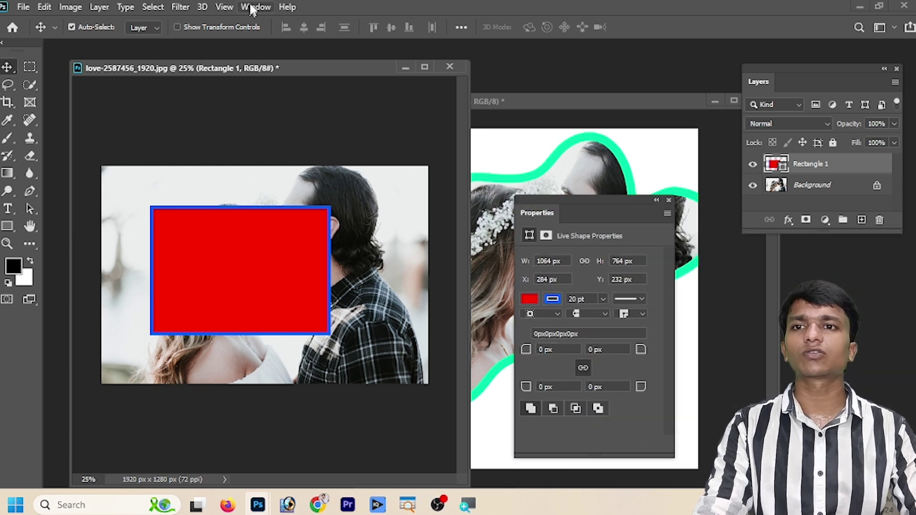
{"action": "left_click", "coordinate": [255, 7]}
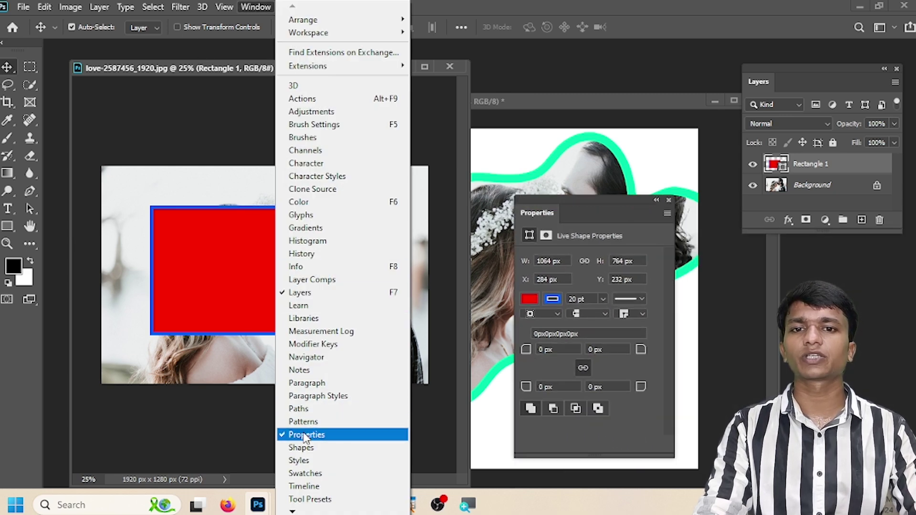
{"action": "left_click", "coordinate": [637, 316]}
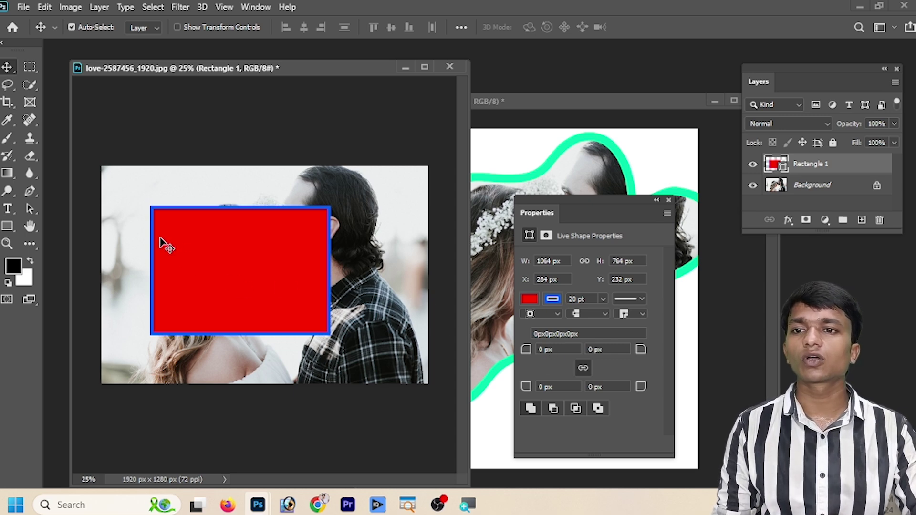
{"action": "left_click", "coordinate": [539, 350]}
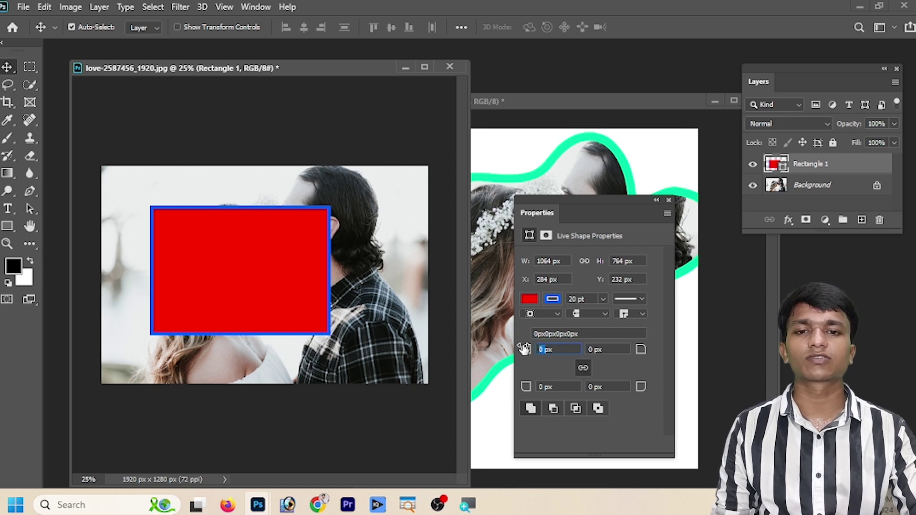
Try a 20 px radius on all corners, then undo back to square corners.
{"action": "type", "text": "20"}
{"action": "key", "text": "Return"}
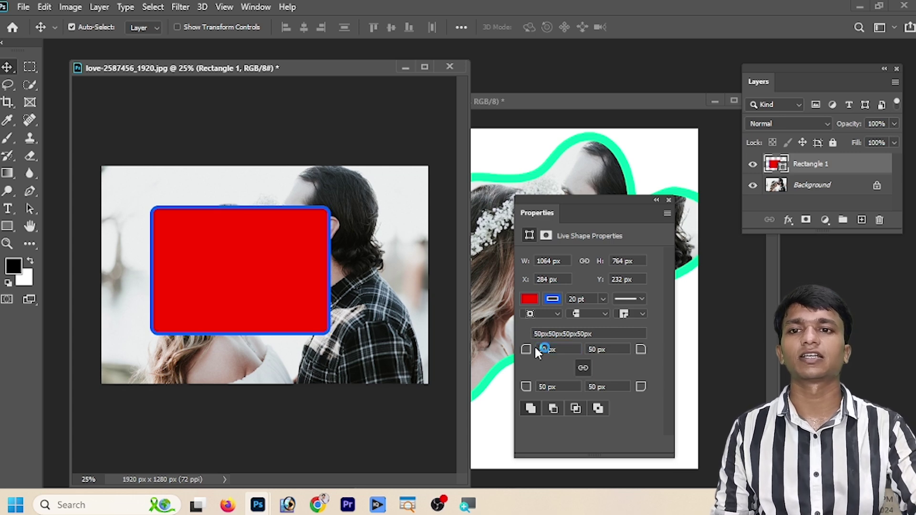
{"action": "key", "text": "ctrl+z"}
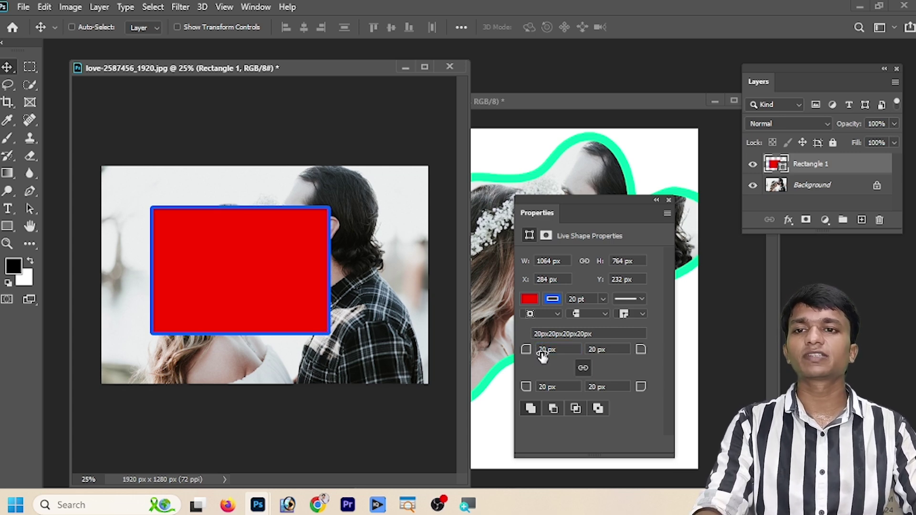
{"action": "key", "text": "ctrl+z"}
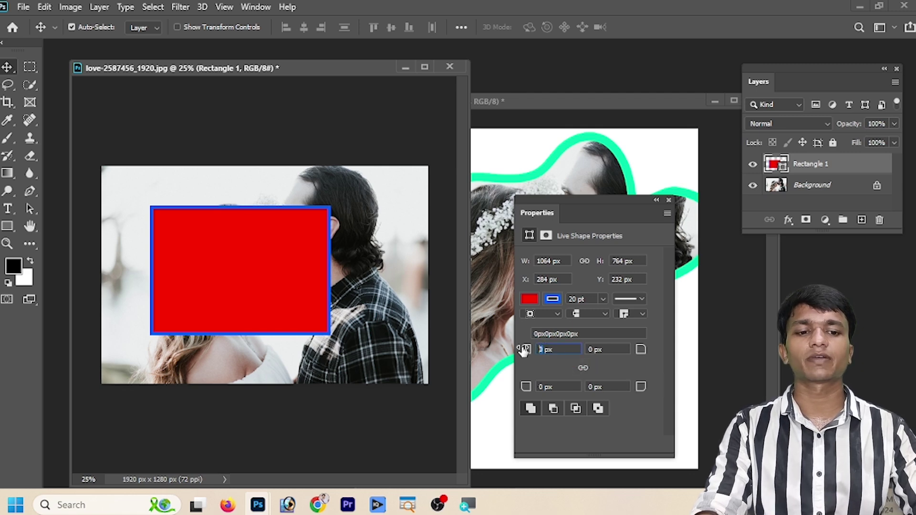
Round the top-left corner to 90 px and bottom-right to 200 px, then nudge the shape up-right.
{"action": "type", "text": "90"}
{"action": "key", "text": "Return"}
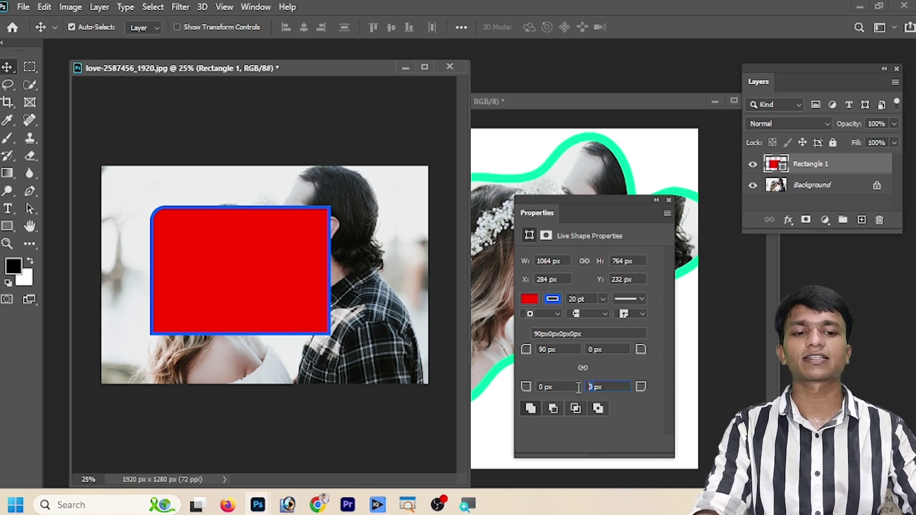
{"action": "type", "text": "200"}
{"action": "key", "text": "Return"}
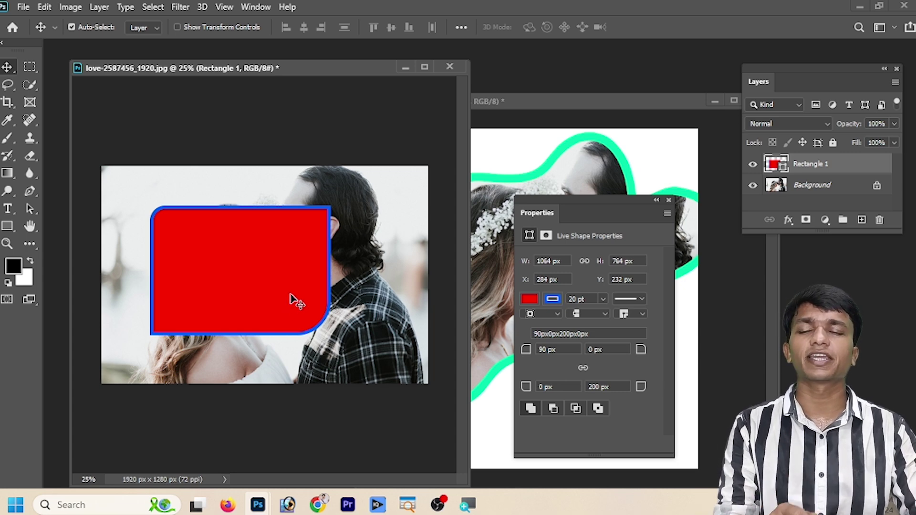
{"action": "left_click_drag", "start_coordinate": [281, 274], "coordinate": [285, 268]}
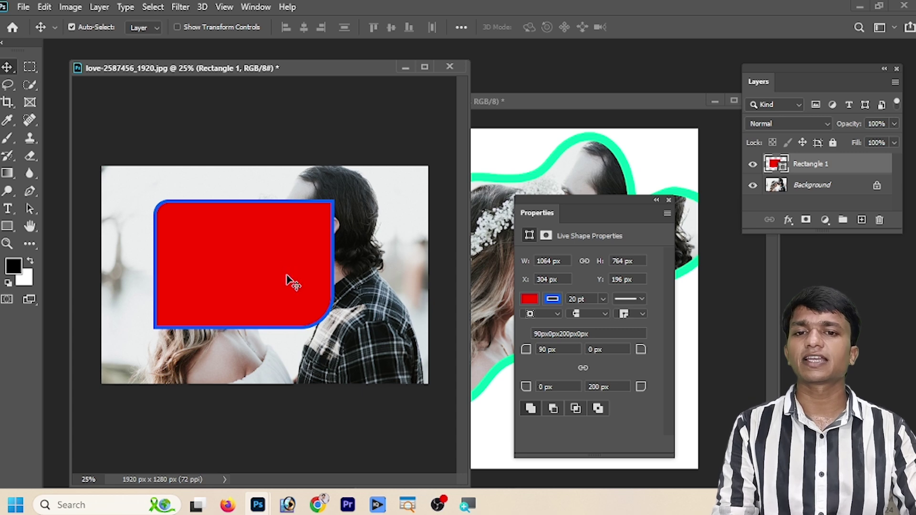
Toggle the path operation between Subtract and Combine, then draw a test Rectangle 2 and subtract it.
{"action": "left_click", "coordinate": [552, 409]}
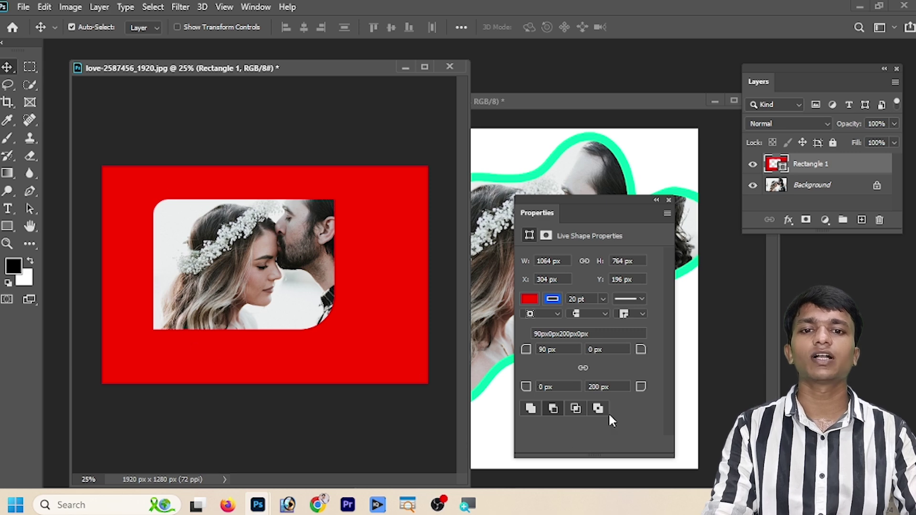
{"action": "left_click", "coordinate": [597, 409]}
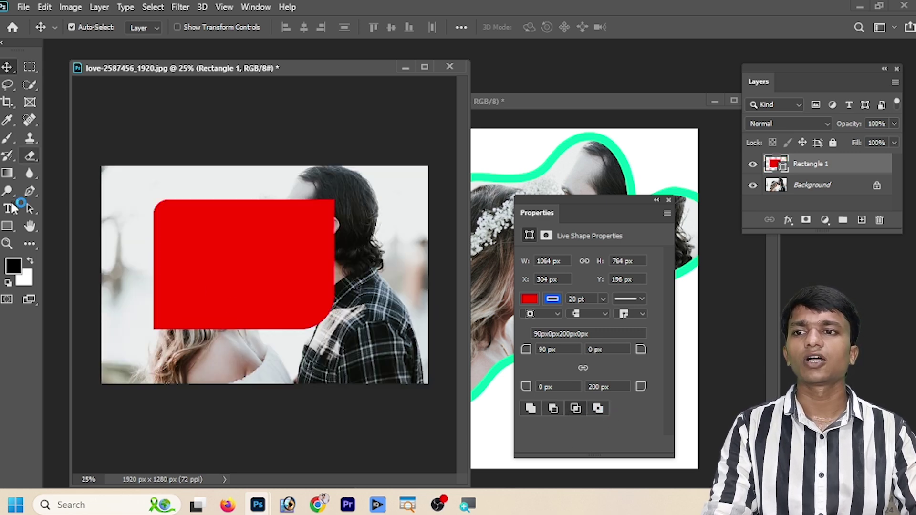
{"action": "left_click", "coordinate": [7, 226]}
{"action": "left_click_drag", "start_coordinate": [118, 189], "coordinate": [230, 245]}
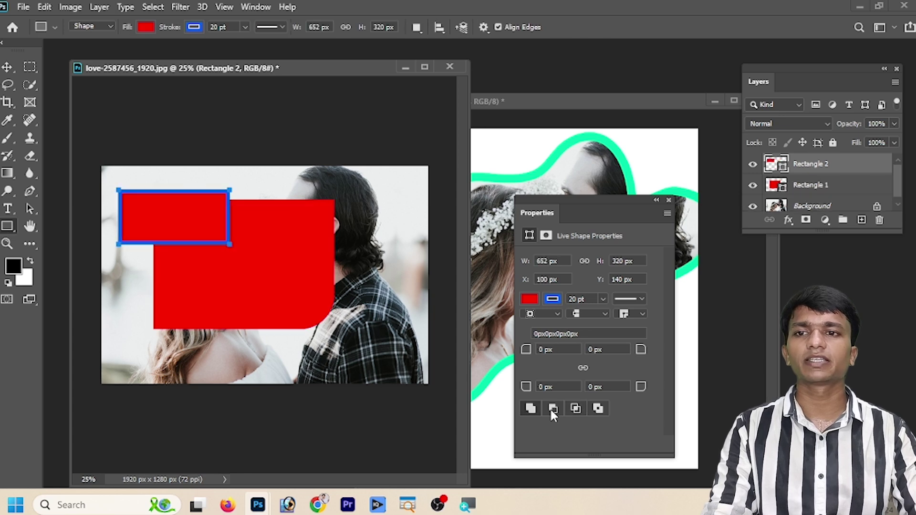
{"action": "left_click", "coordinate": [576, 411]}
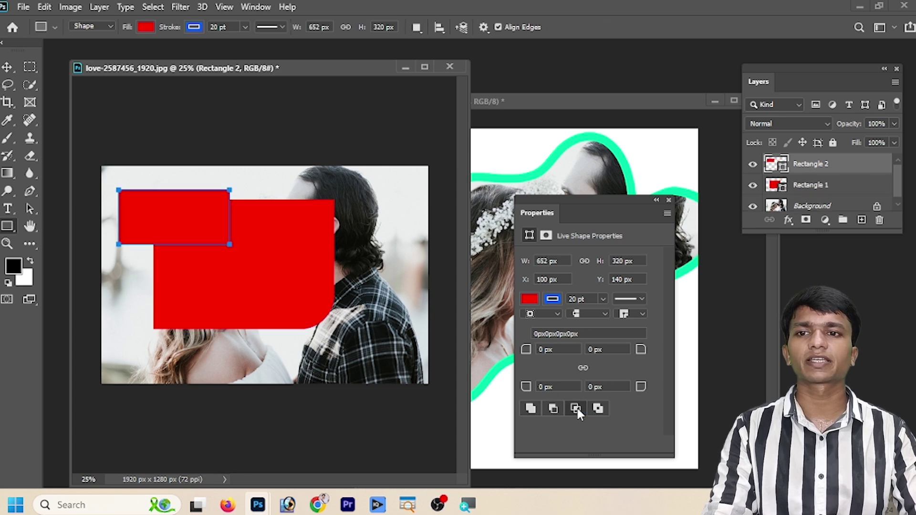
{"action": "left_click", "coordinate": [554, 409]}
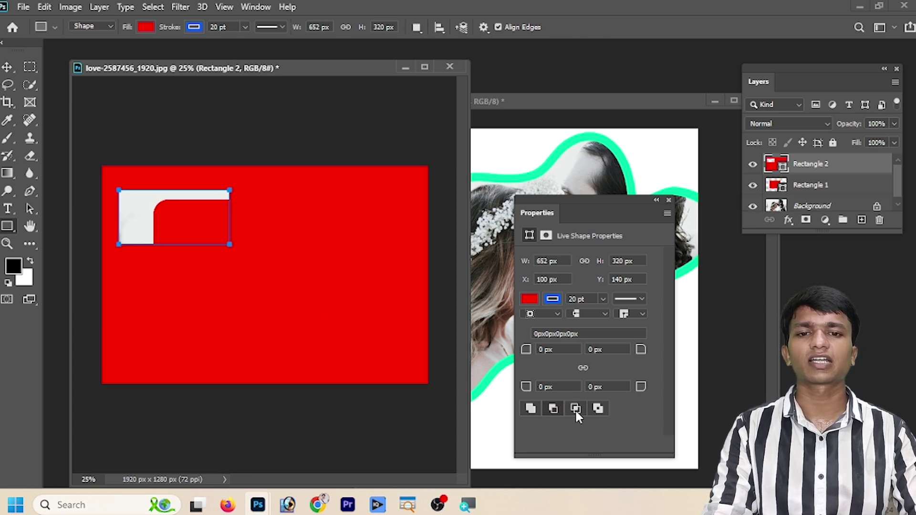
Cancel the Create Rectangle size dialog and undo to remove the trial Rectangle 2.
{"action": "left_click", "coordinate": [337, 307]}
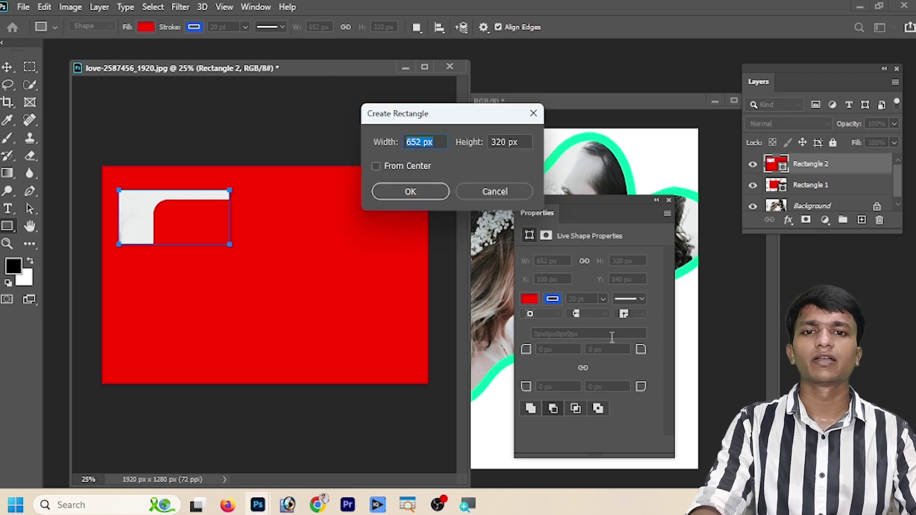
{"action": "key", "text": "BackSpace"}
{"action": "left_click", "coordinate": [534, 113]}
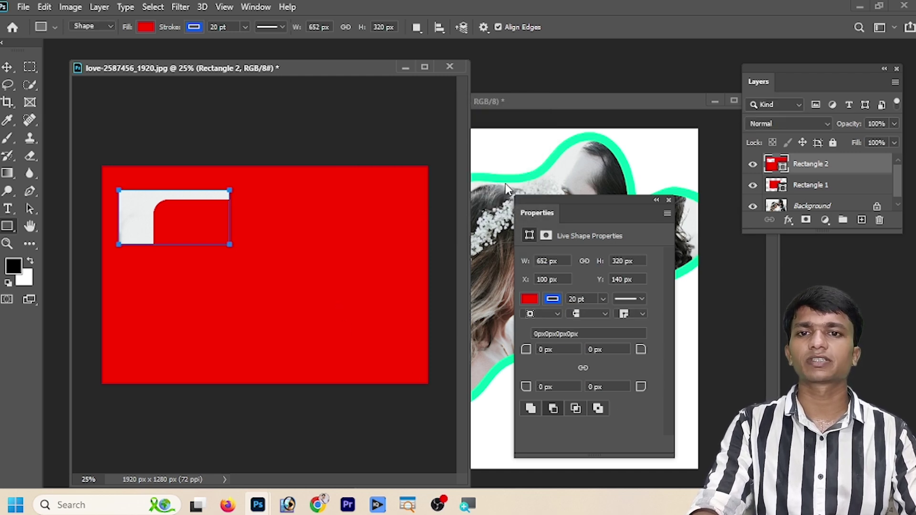
{"action": "key", "text": "ctrl+z"}
{"action": "key", "text": "ctrl+z"}
{"action": "key", "text": "ctrl+z"}
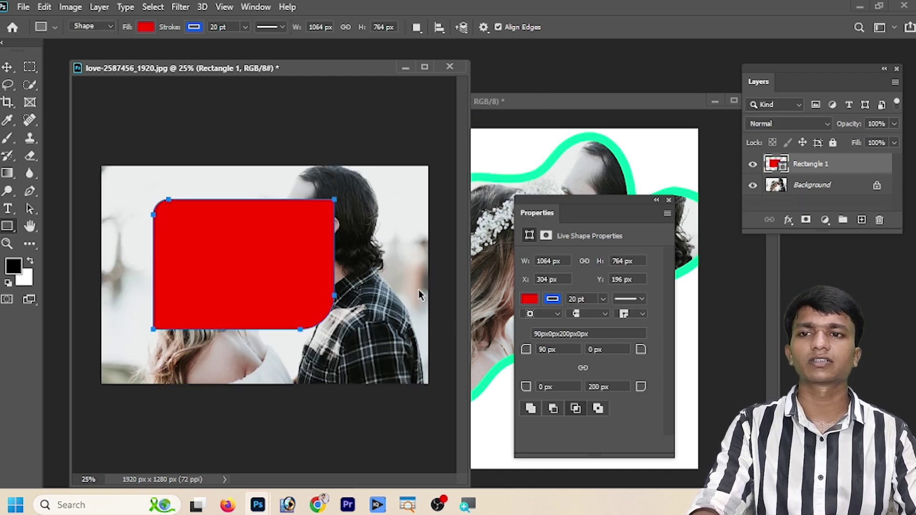
{"action": "left_click", "coordinate": [631, 298]}
Make the stroke dashed and create a 1064 × 764 px Rectangle 2 via the size dialog.
{"action": "left_click", "coordinate": [596, 363]}
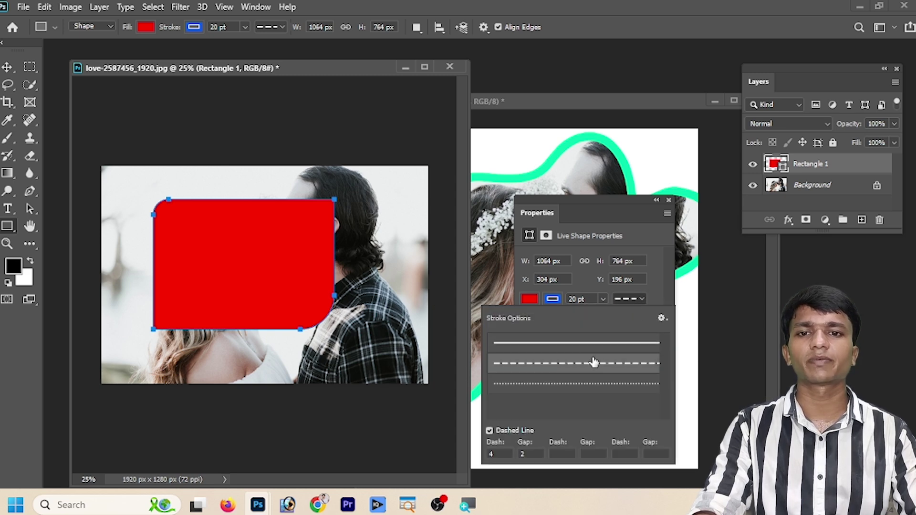
{"action": "left_click", "coordinate": [413, 352]}
{"action": "left_click", "coordinate": [352, 305]}
{"action": "left_click", "coordinate": [412, 186]}
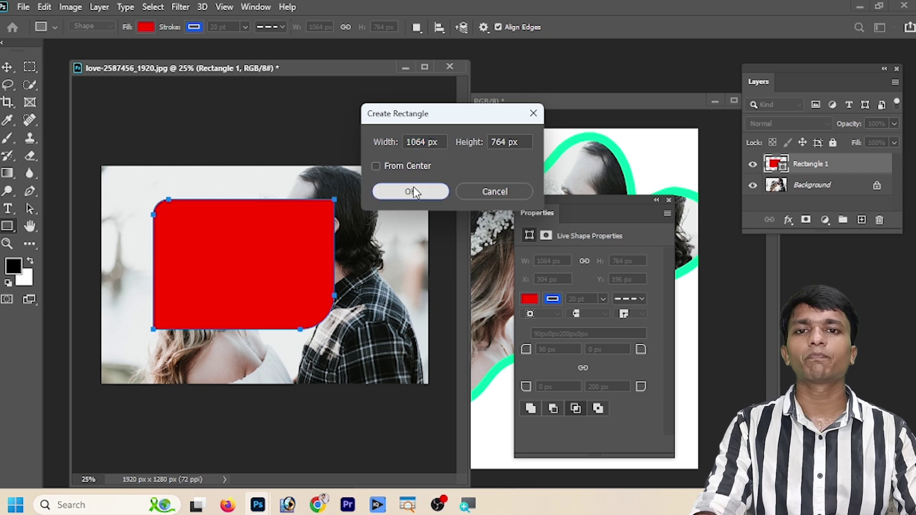
{"action": "left_click", "coordinate": [668, 200]}
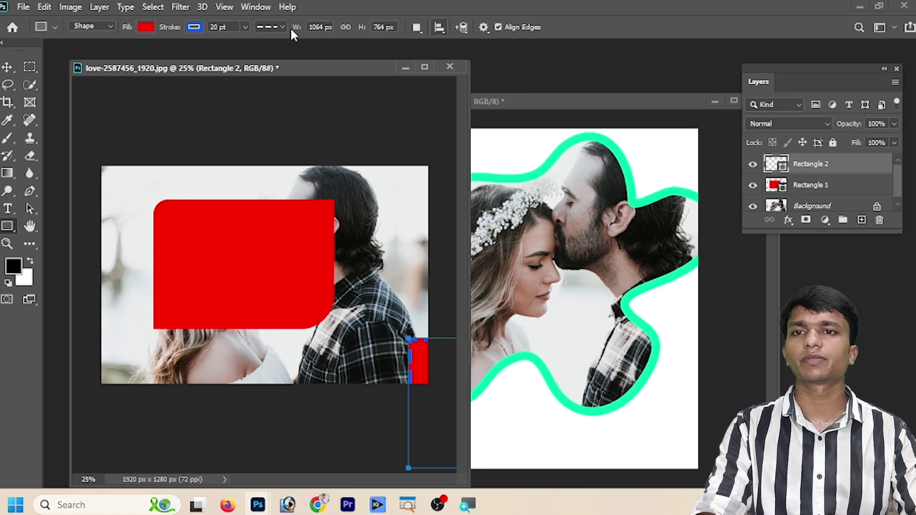
{"action": "left_click_drag", "start_coordinate": [149, 241], "coordinate": [163, 262]}
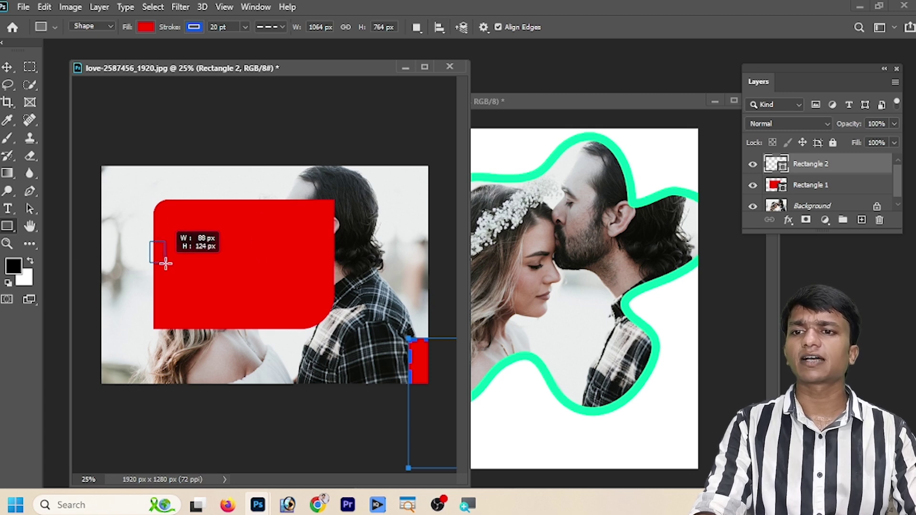
Move the red rounded rectangle and resize and skew it with Free Transform.
{"action": "left_click", "coordinate": [7, 67]}
{"action": "left_click", "coordinate": [310, 266]}
{"action": "mouse_move", "coordinate": [260, 262]}
{"action": "left_mouse_down"}
{"action": "mouse_move", "coordinate": [234, 263]}
{"action": "mouse_move", "coordinate": [290, 259]}
{"action": "left_mouse_up"}
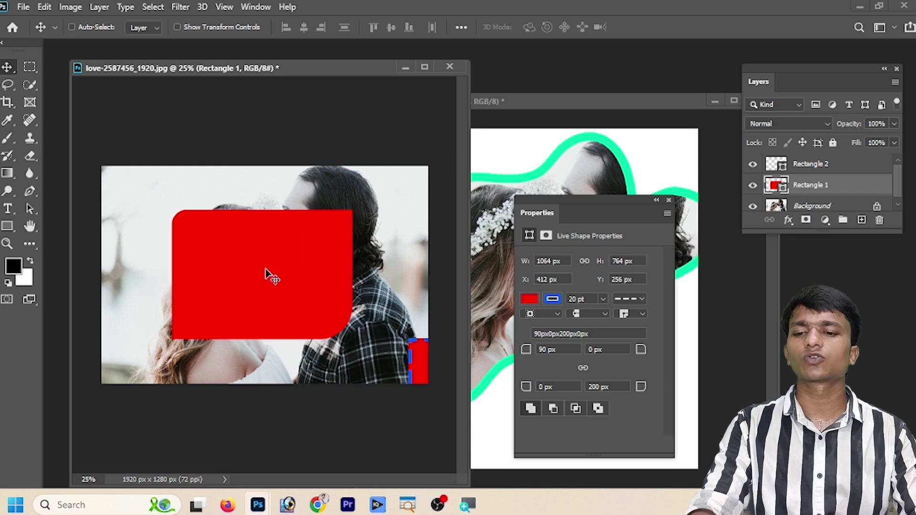
{"action": "key", "text": "ctrl+t"}
{"action": "mouse_move", "coordinate": [354, 209]}
{"action": "left_mouse_down"}
{"action": "mouse_move", "coordinate": [361, 345]}
{"action": "mouse_move", "coordinate": [253, 284]}
{"action": "mouse_move", "coordinate": [266, 322]}
{"action": "mouse_move", "coordinate": [245, 222]}
{"action": "mouse_move", "coordinate": [253, 200]}
{"action": "left_mouse_up"}
Undo the skew, move the rounded rectangle up-left, and add a 2000 × 764 px Rectangle 3 across the canvas.
{"action": "key", "text": "ctrl+z"}
{"action": "key", "text": "ctrl+z"}
{"action": "key", "text": "ctrl+z"}
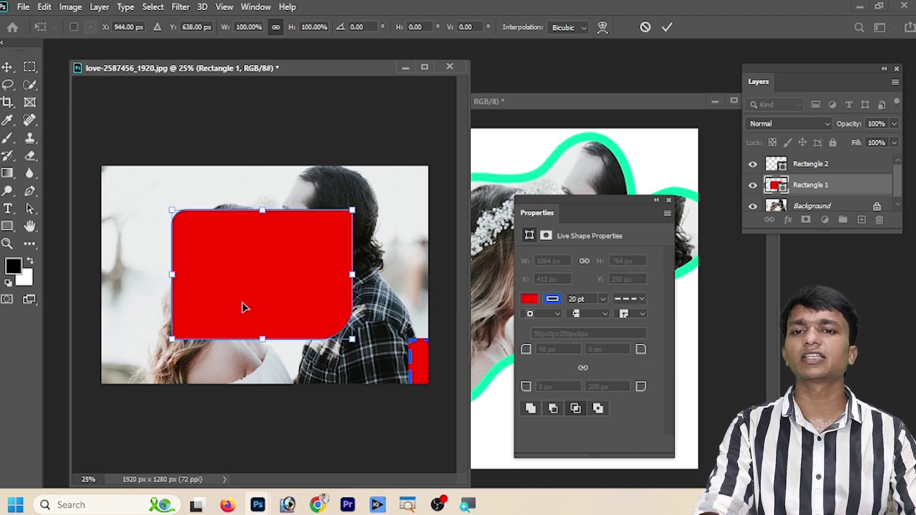
{"action": "left_click_drag", "start_coordinate": [245, 308], "coordinate": [201, 277]}
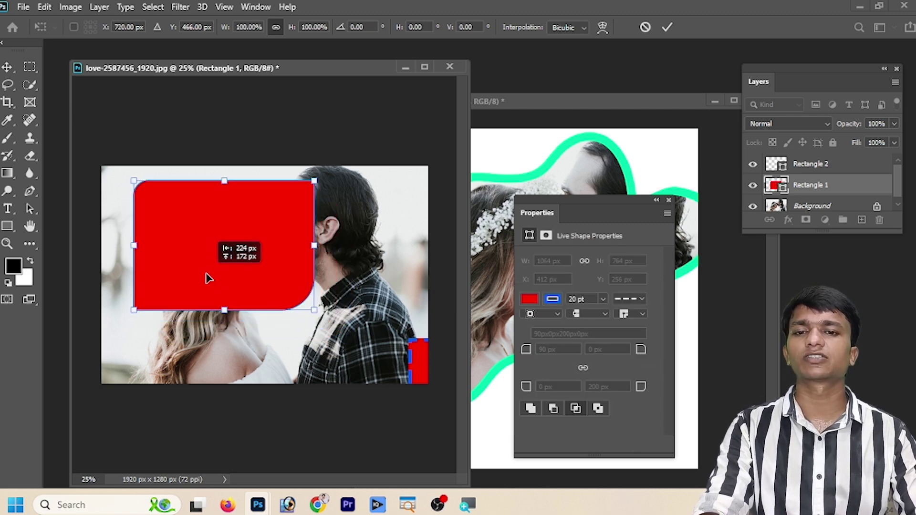
{"action": "right_click", "coordinate": [7, 225]}
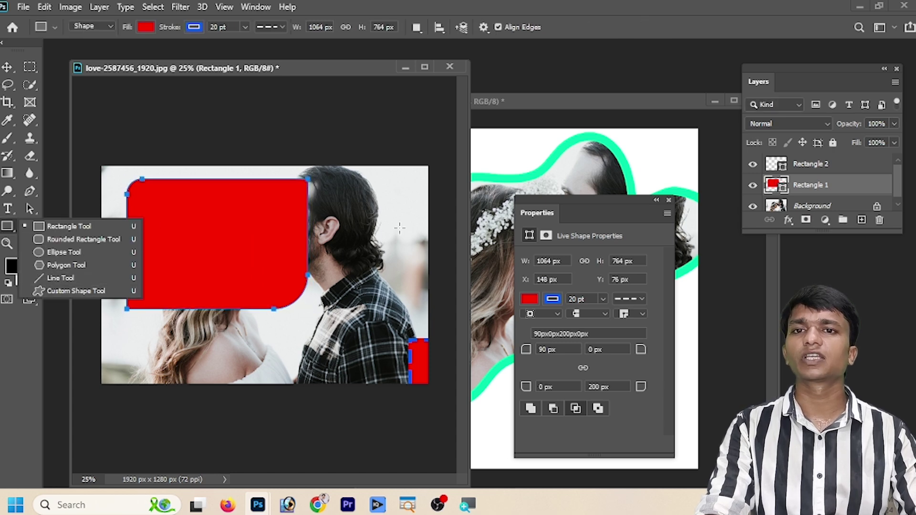
{"action": "left_click", "coordinate": [317, 149]}
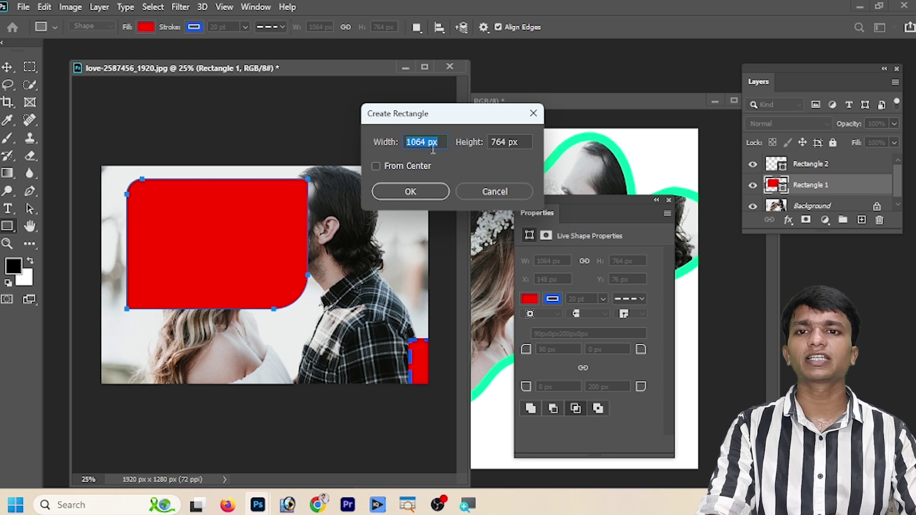
{"action": "left_click", "coordinate": [417, 142]}
{"action": "left_click_drag", "start_coordinate": [429, 141], "coordinate": [407, 142]}
{"action": "type", "text": "2000"}
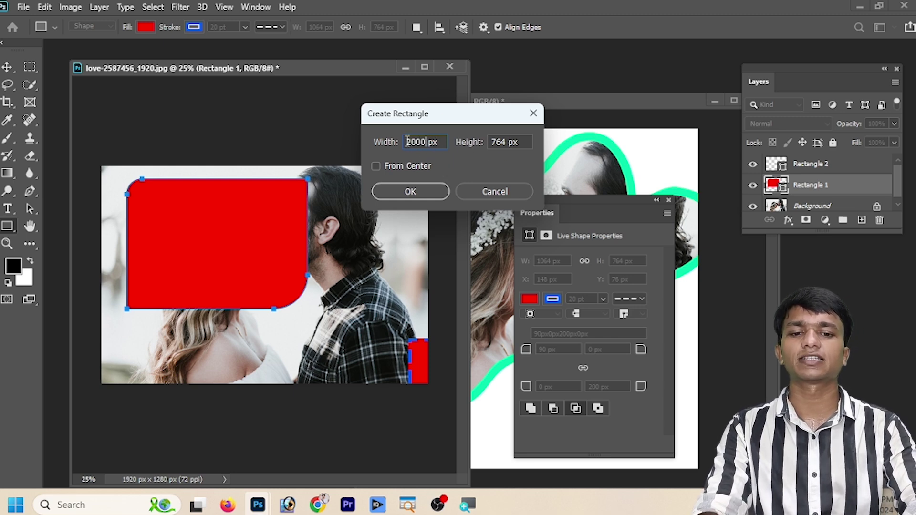
{"action": "key", "text": "Return"}
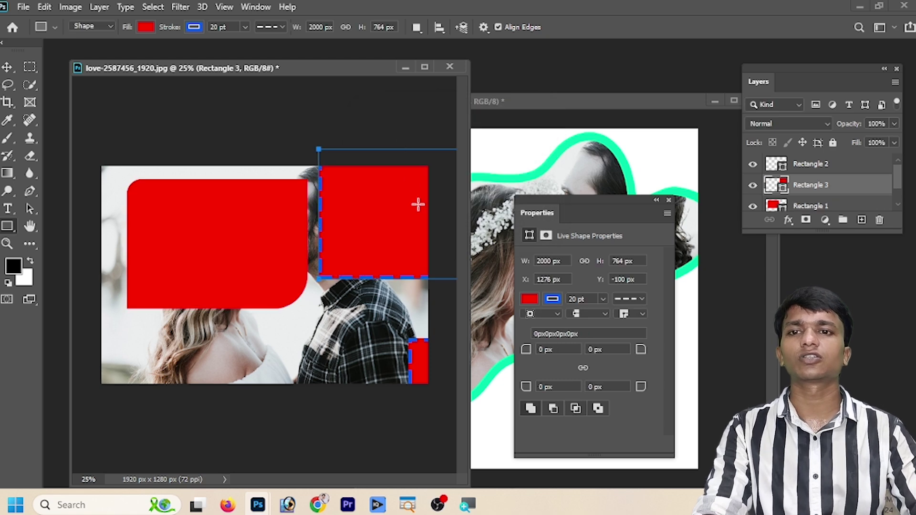
{"action": "mouse_move", "coordinate": [402, 249]}
{"action": "left_mouse_down"}
{"action": "mouse_move", "coordinate": [185, 327]}
{"action": "mouse_move", "coordinate": [268, 329]}
{"action": "mouse_move", "coordinate": [225, 316]}
{"action": "left_mouse_up"}
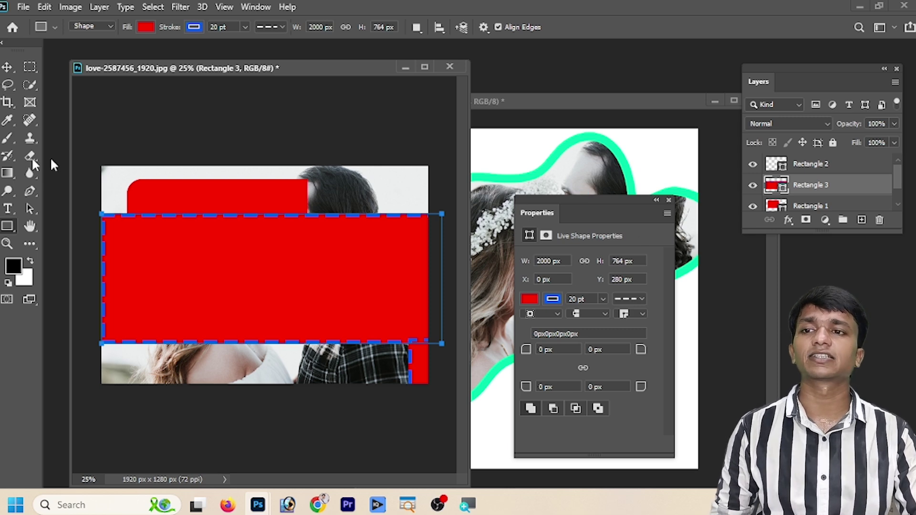
Nudge the wide rectangle down, then undo until only the rounded Rectangle 1 remains.
{"action": "key", "text": "shift+Down"}
{"action": "key", "text": "shift+Down"}
{"action": "key", "text": "shift+Down"}
{"action": "key", "text": "ctrl+z"}
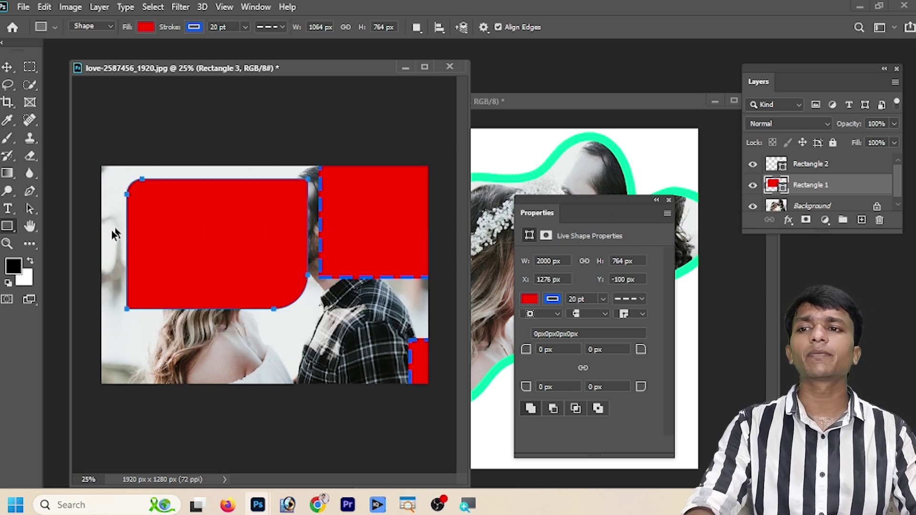
{"action": "key", "text": "ctrl+z"}
{"action": "key", "text": "ctrl+z"}
{"action": "key", "text": "ctrl+z"}
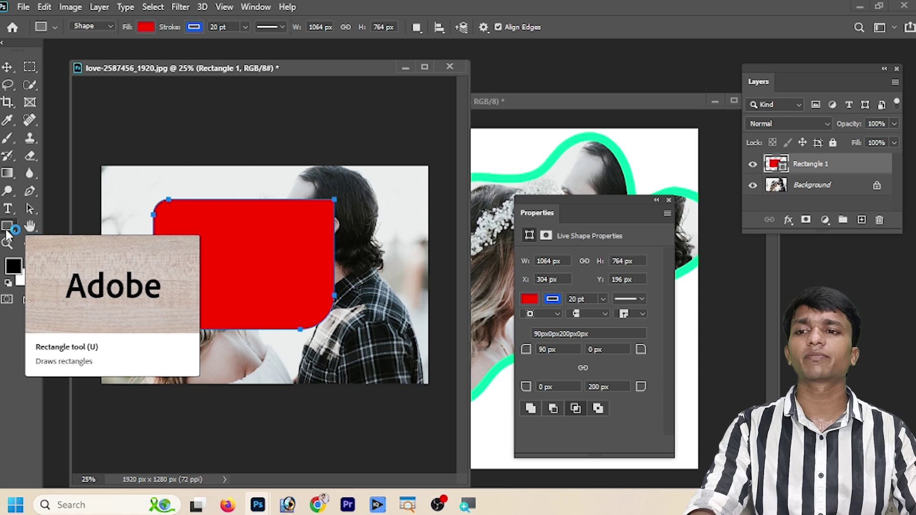
{"action": "key", "text": "ctrl+z"}
{"action": "right_click", "coordinate": [7, 226]}
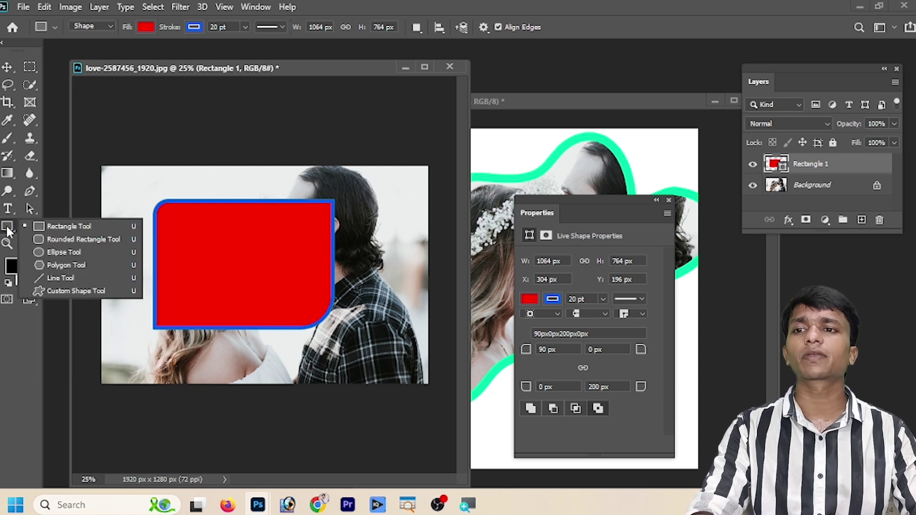